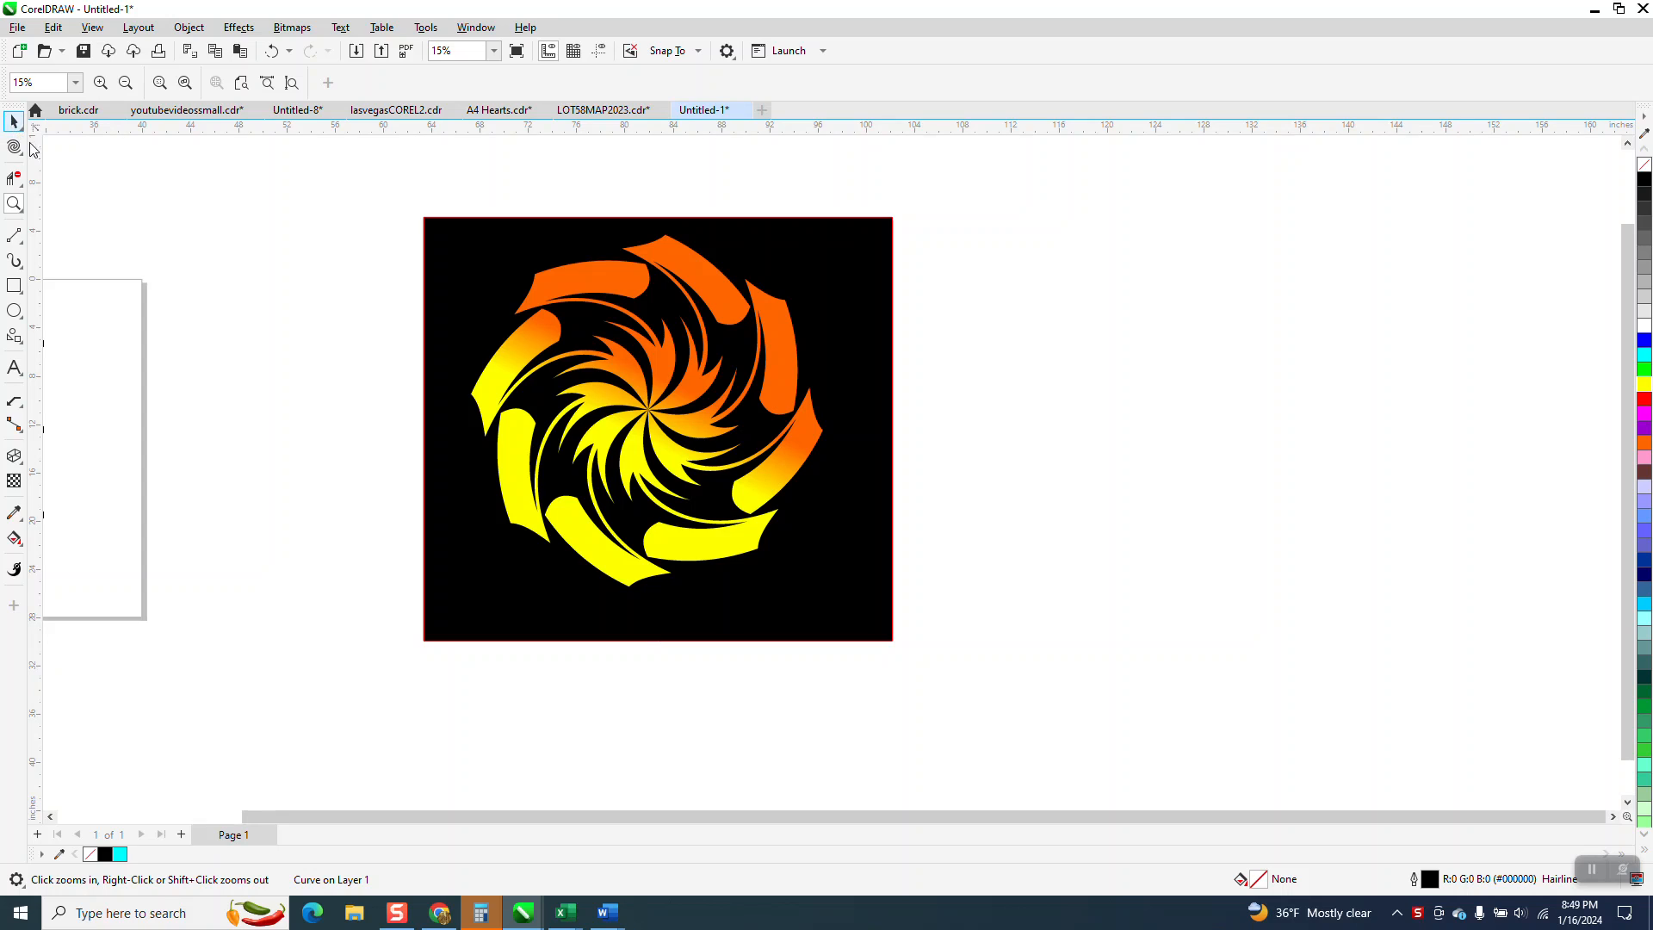
Step: Delete the zigzag curve from the page
left_click(282, 421)
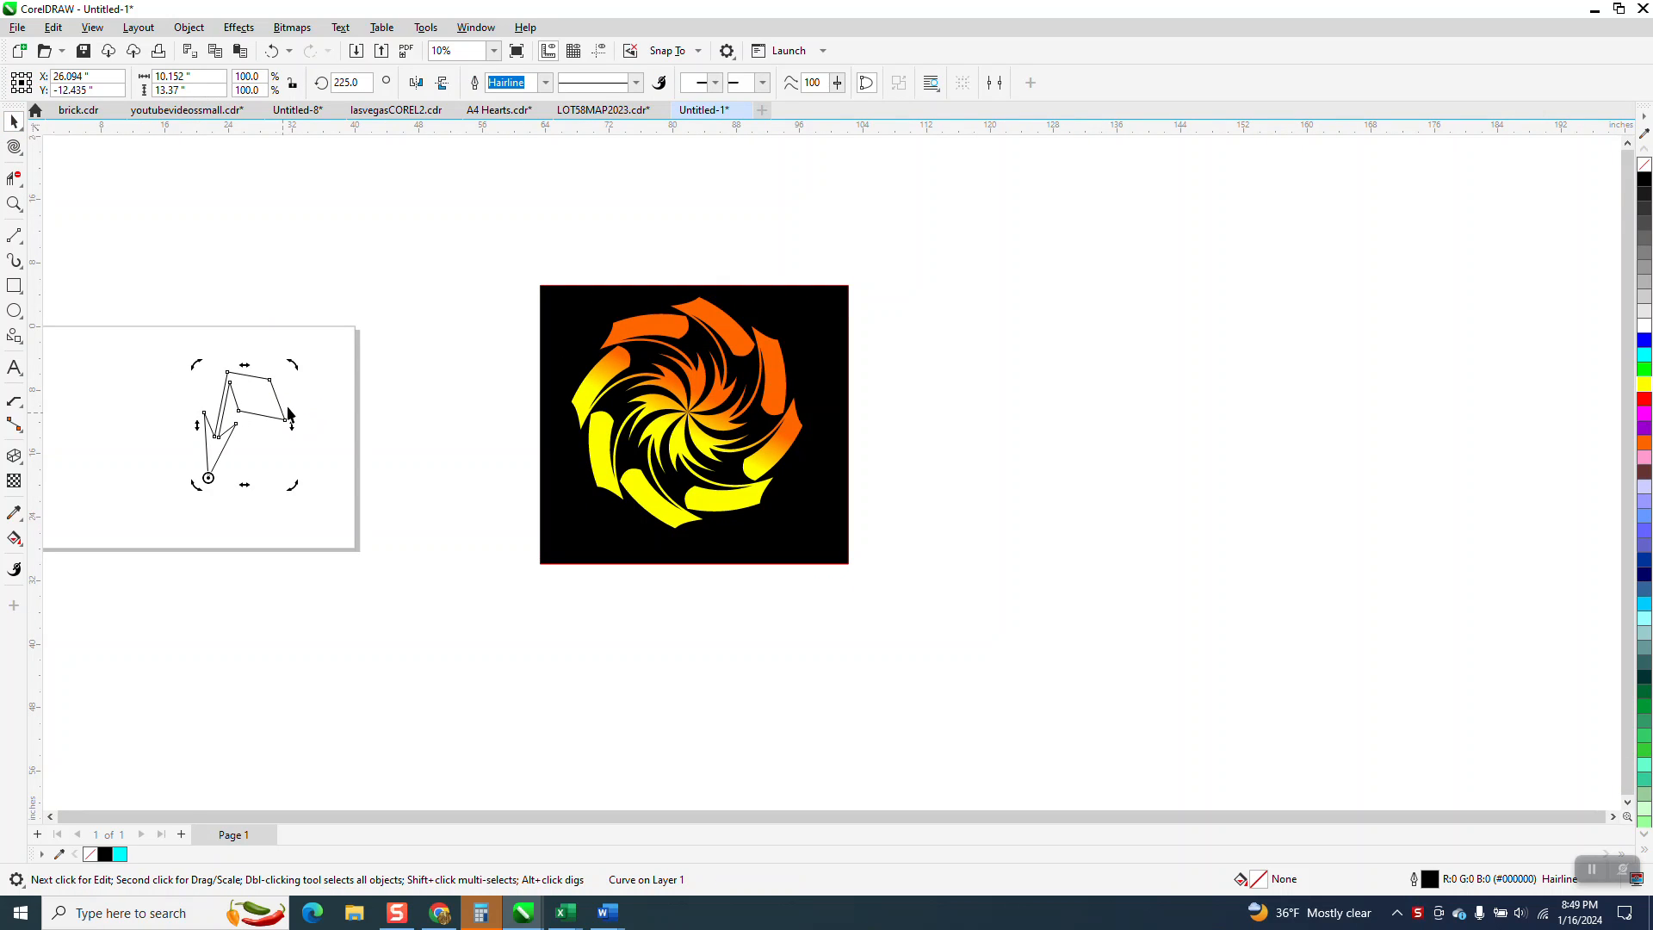
key("Delete")
scroll(287, 405, "down", 1)
scroll(287, 405, "down", 1)
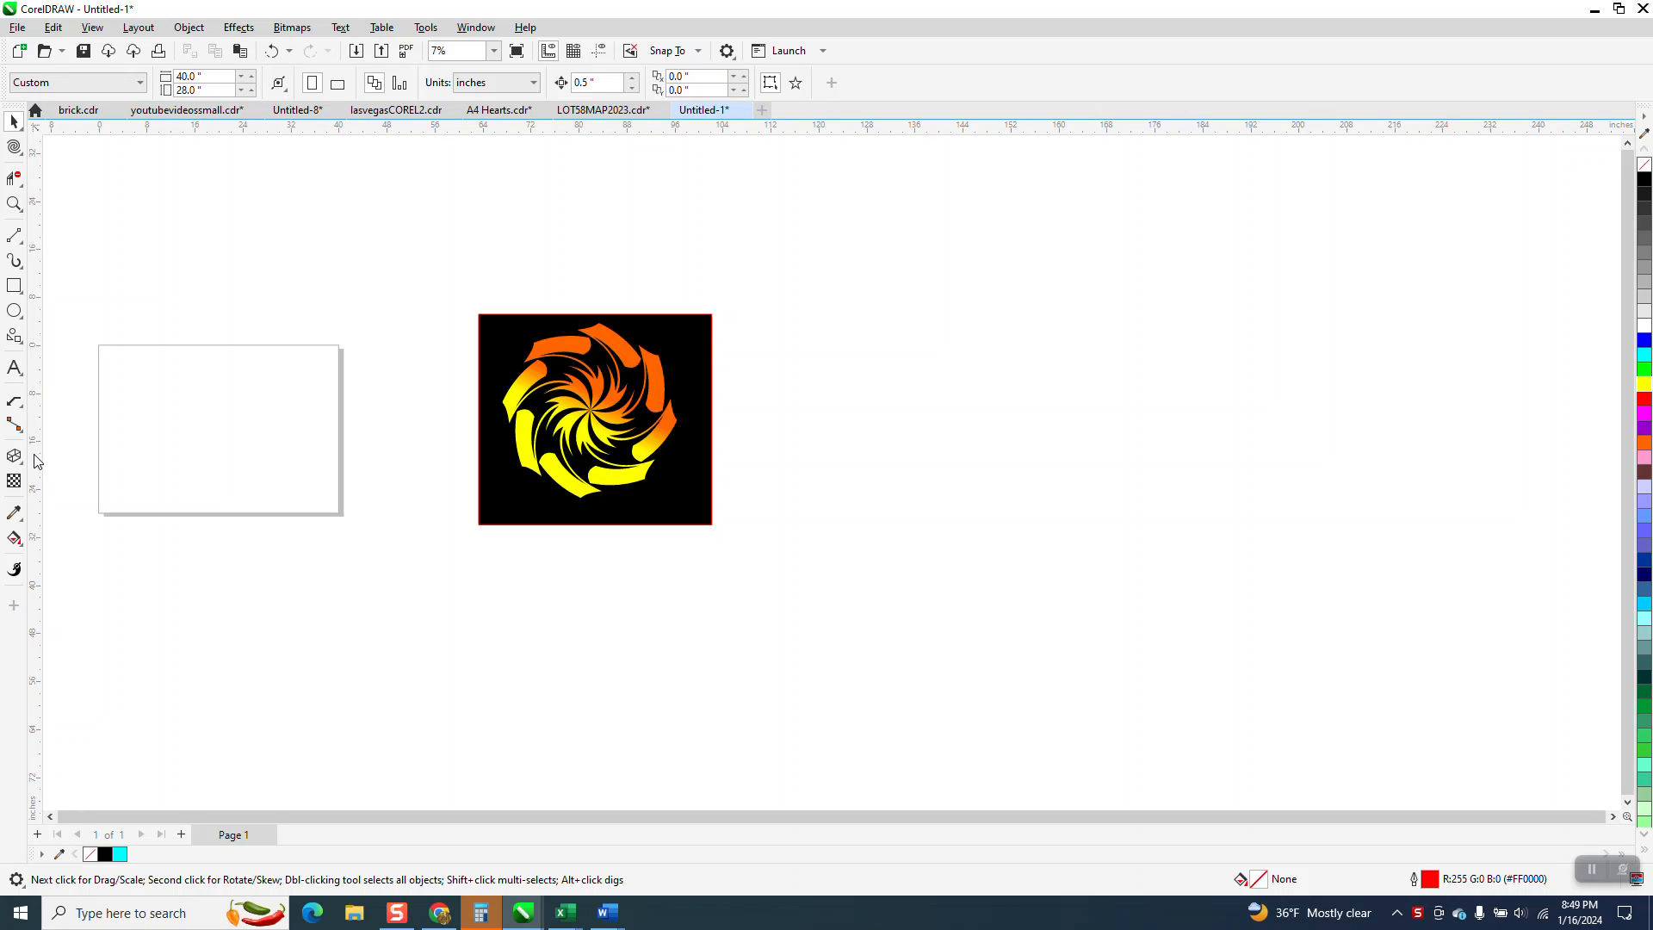
Step: Draw a V-shaped callout on the blank page, about 5.75 in wide and 7.23 in tall
left_click(18, 411)
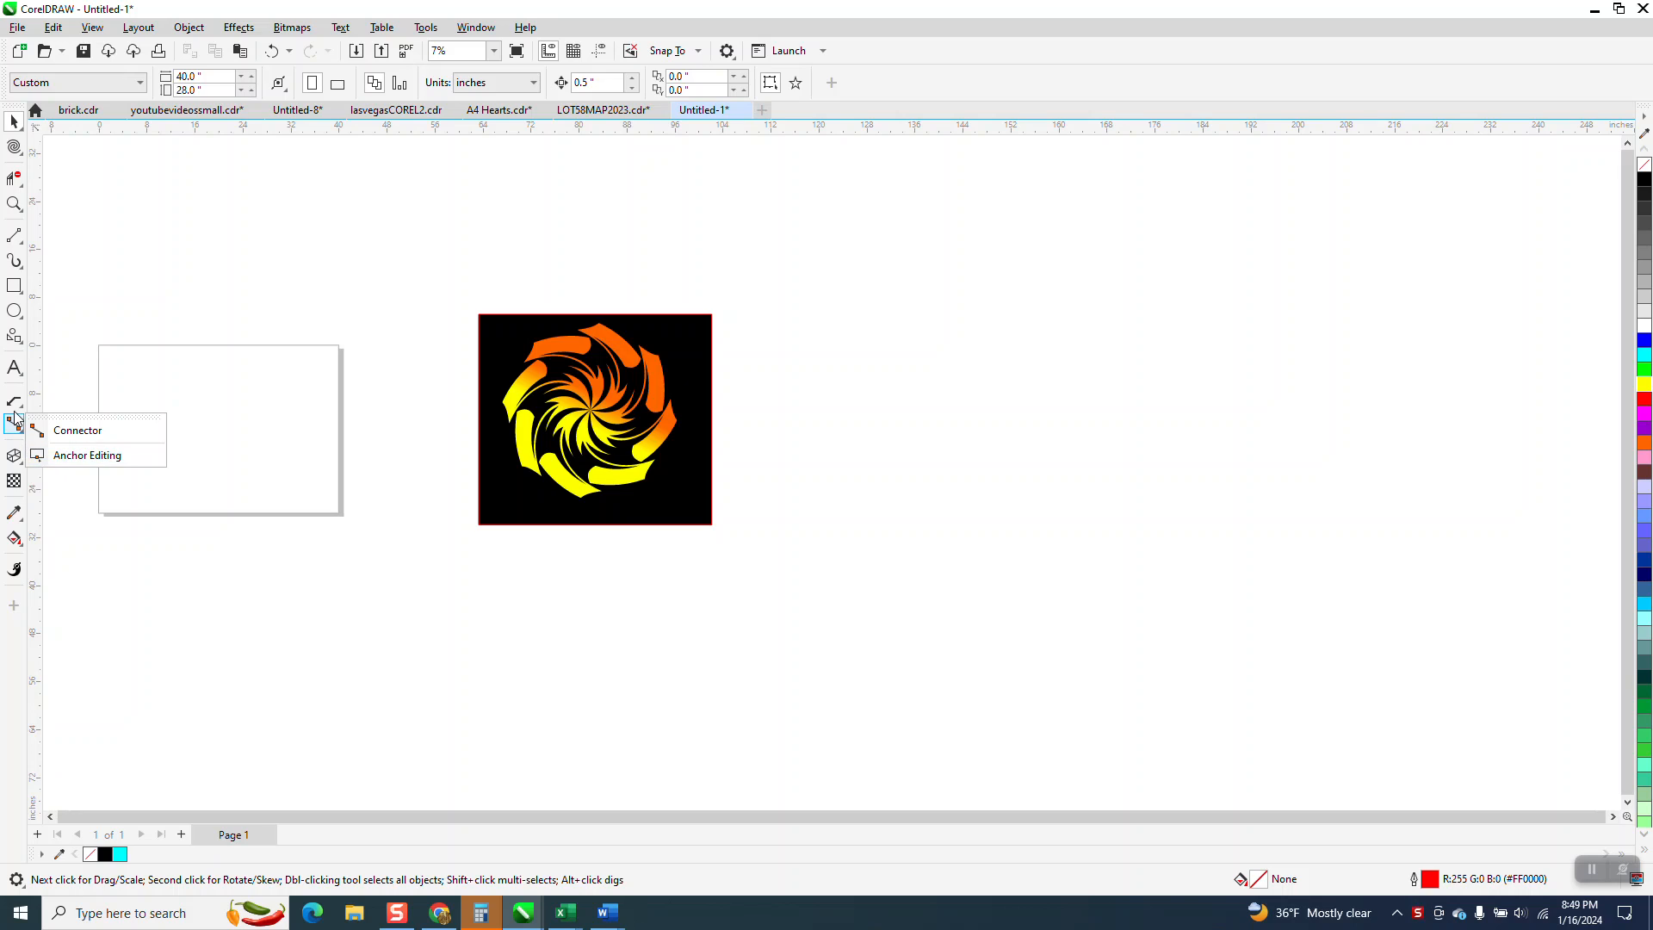
left_click(86, 487)
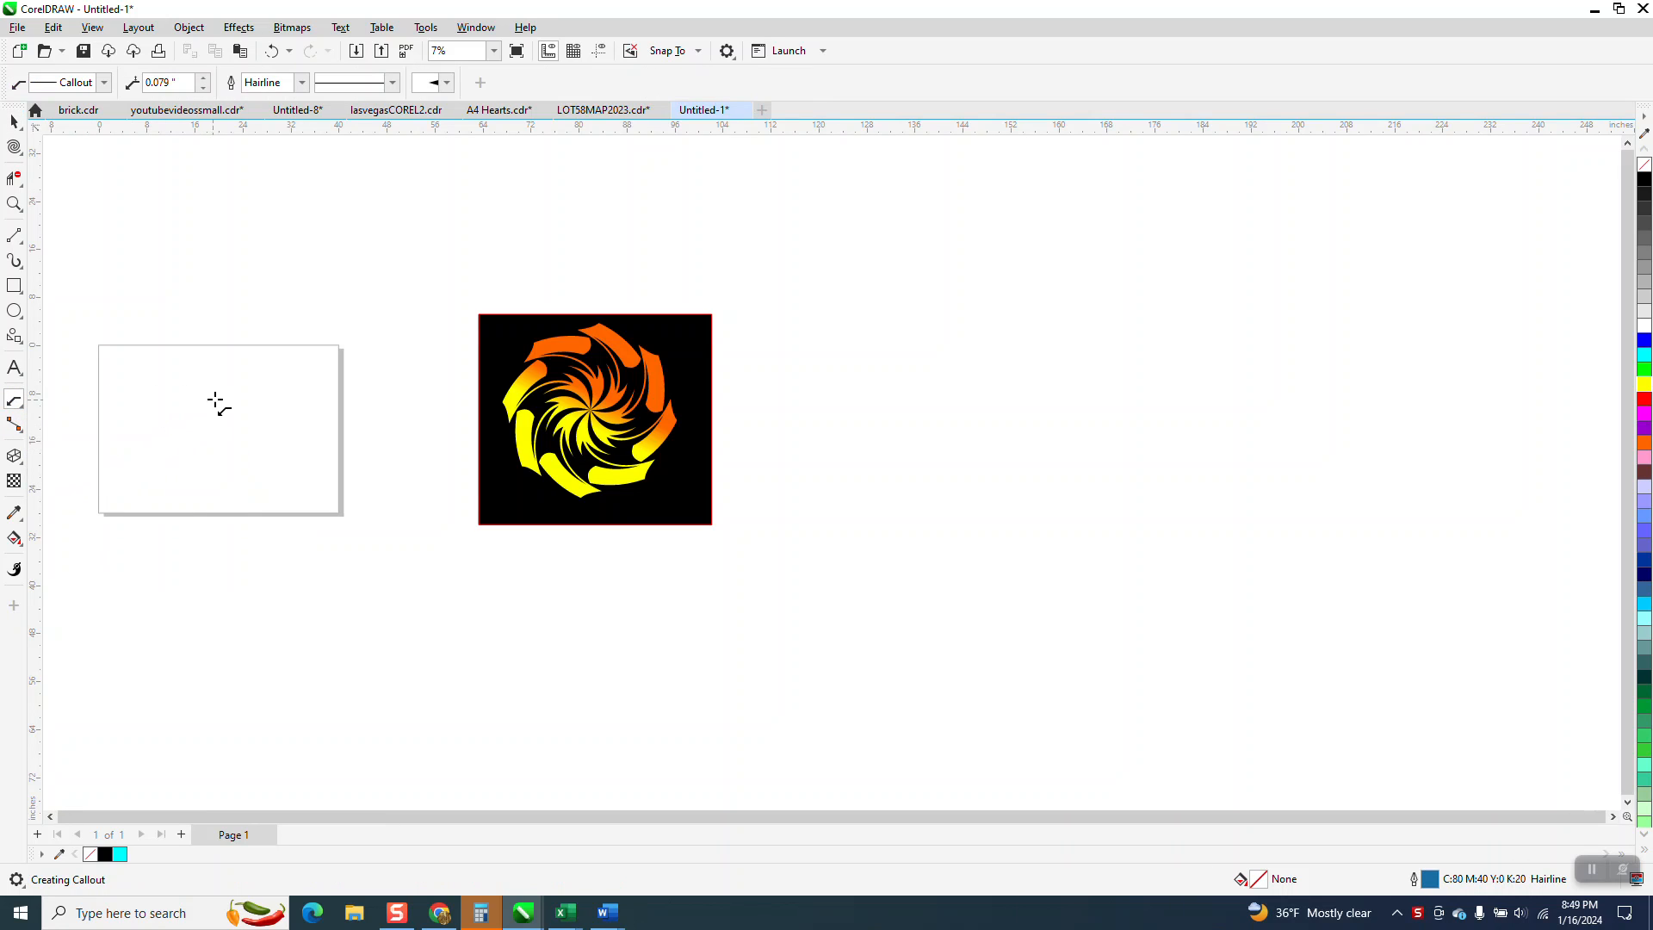
left_click(254, 389)
left_click(221, 427)
left_click(222, 395)
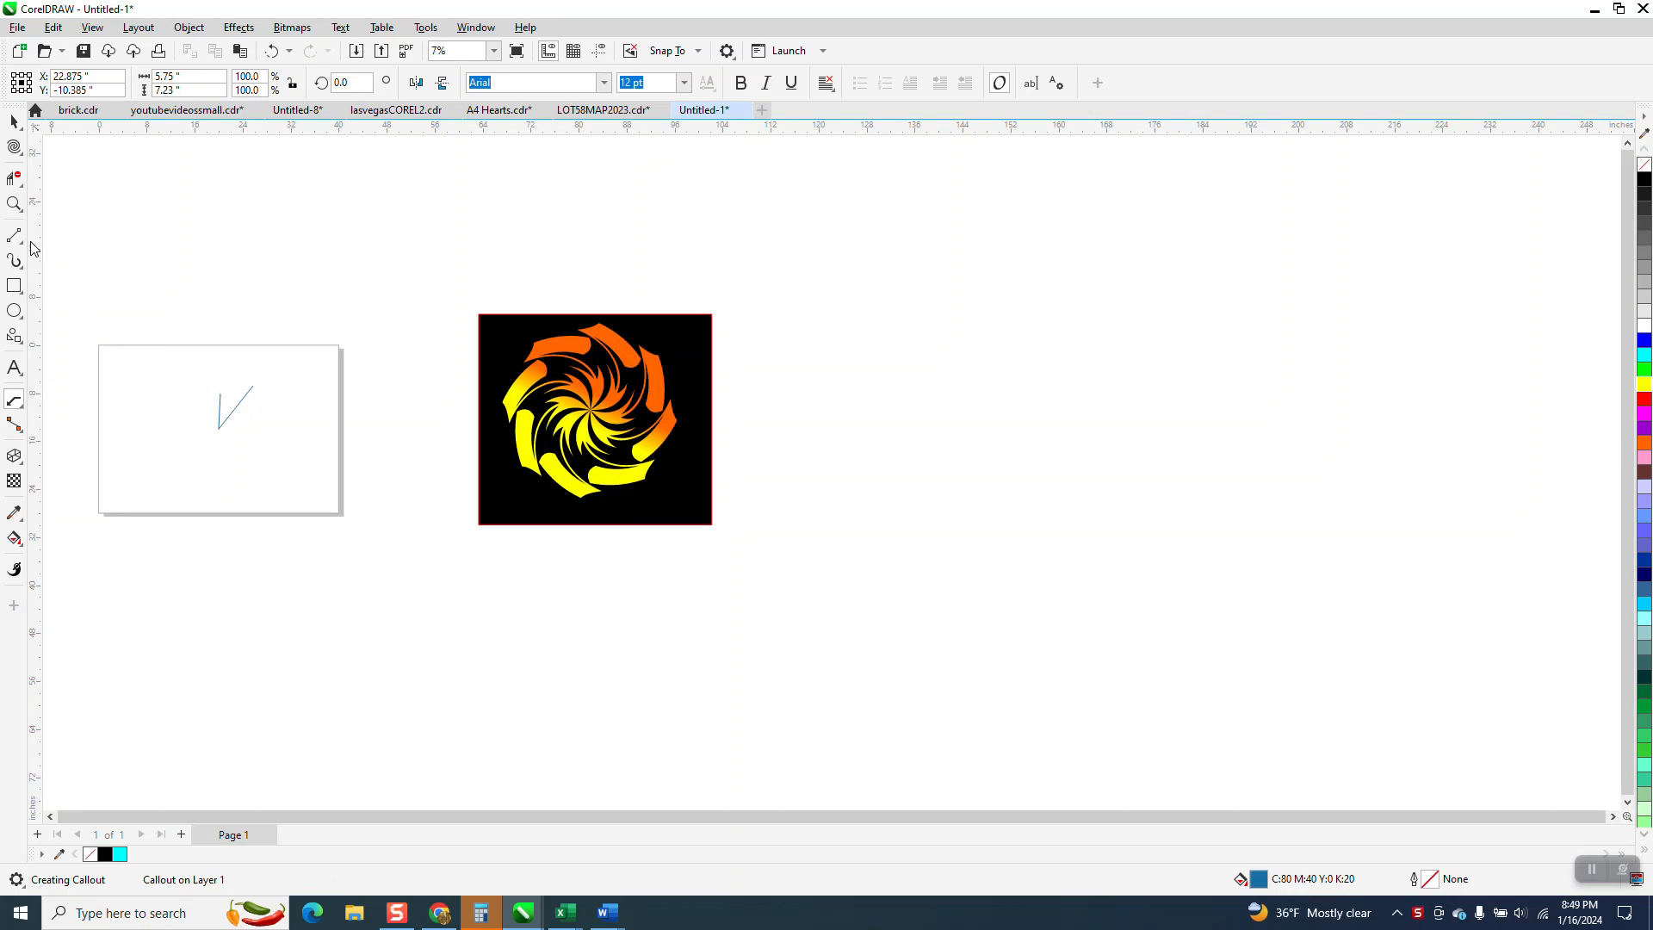
Step: Set the text size of the callout to 36 pt
left_click(14, 203)
left_click_drag(199, 384, 416, 466)
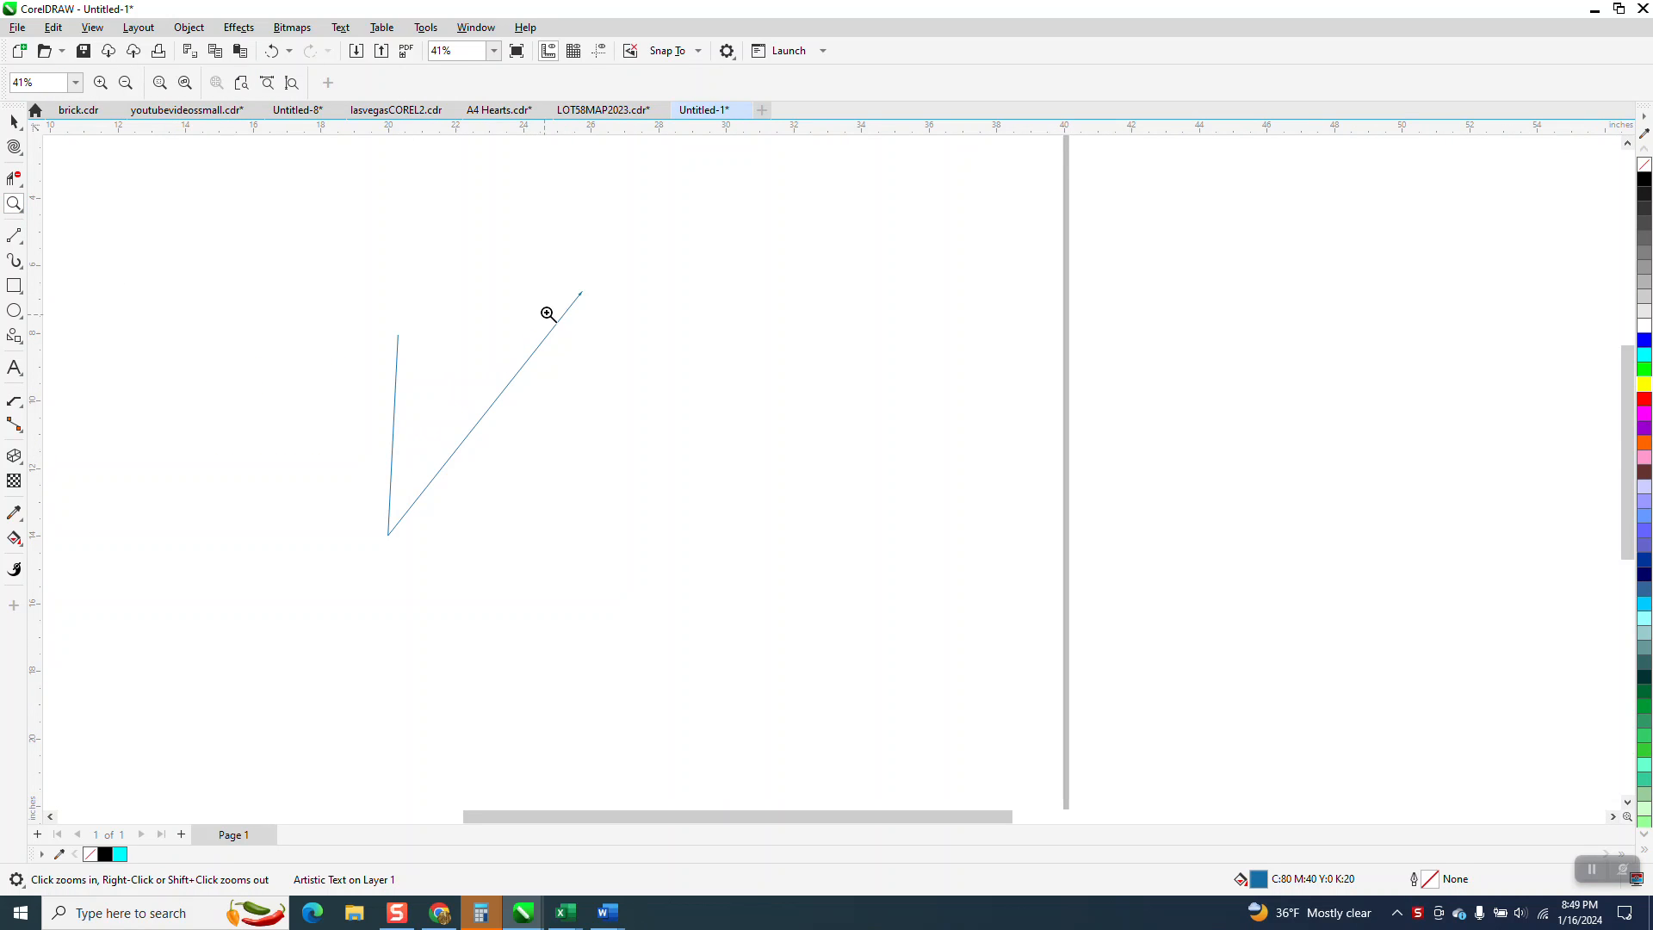
left_click_drag(572, 287, 617, 373)
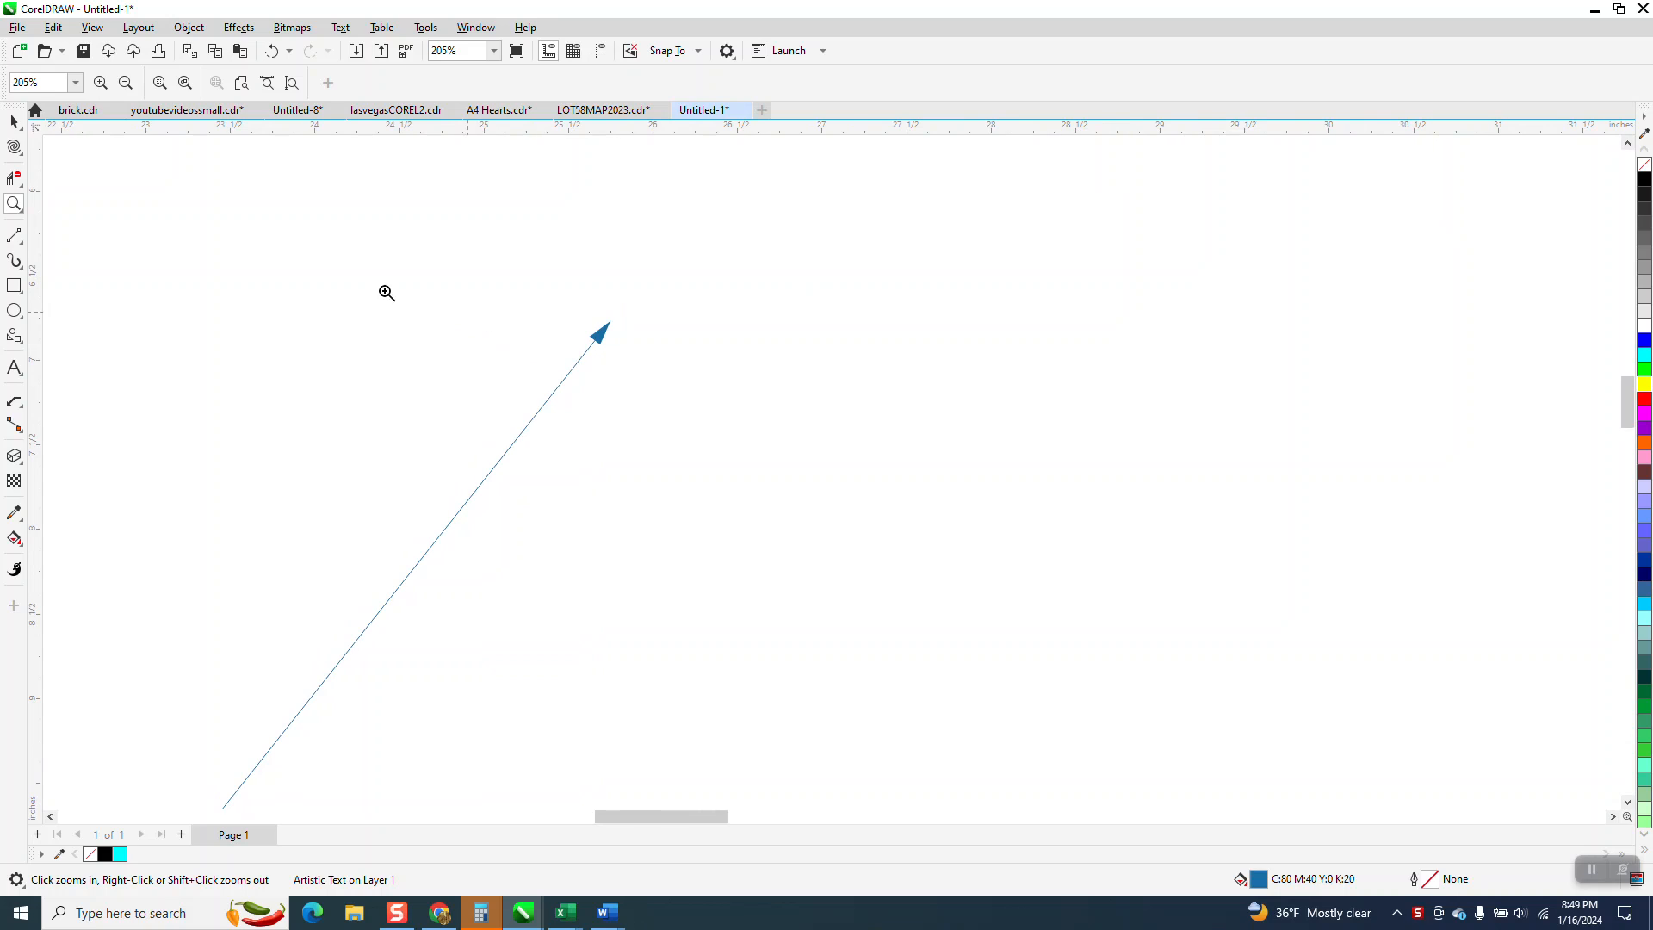
right_click(386, 292)
left_click(13, 121)
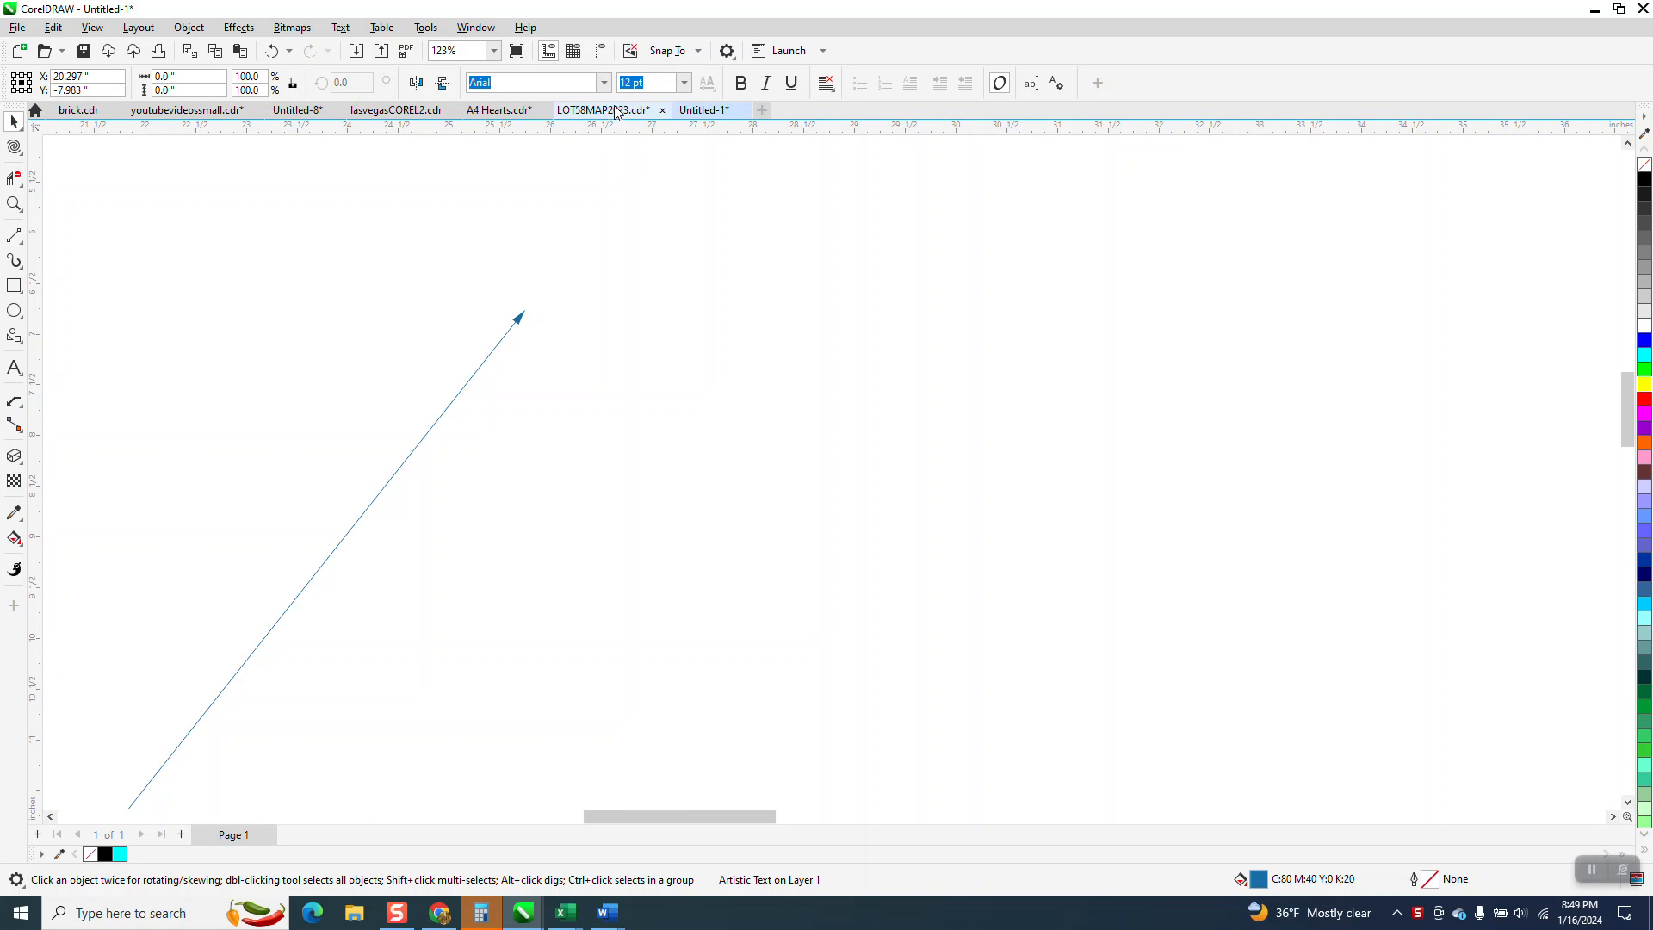
scroll(539, 284, "down", 3)
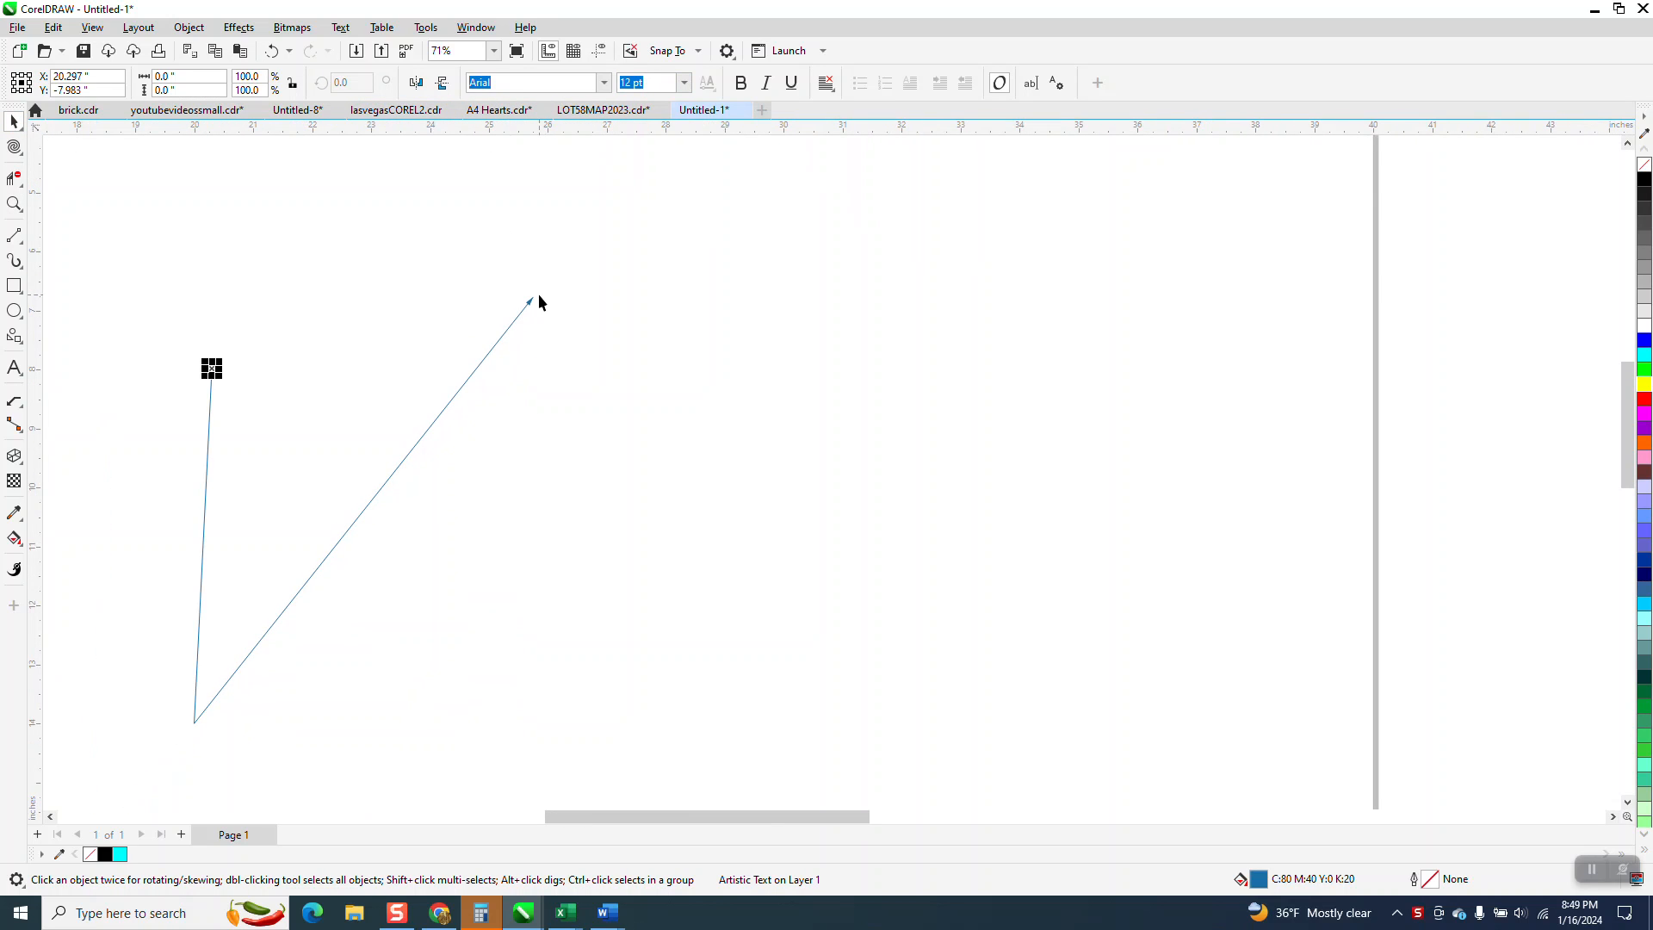
left_click(686, 83)
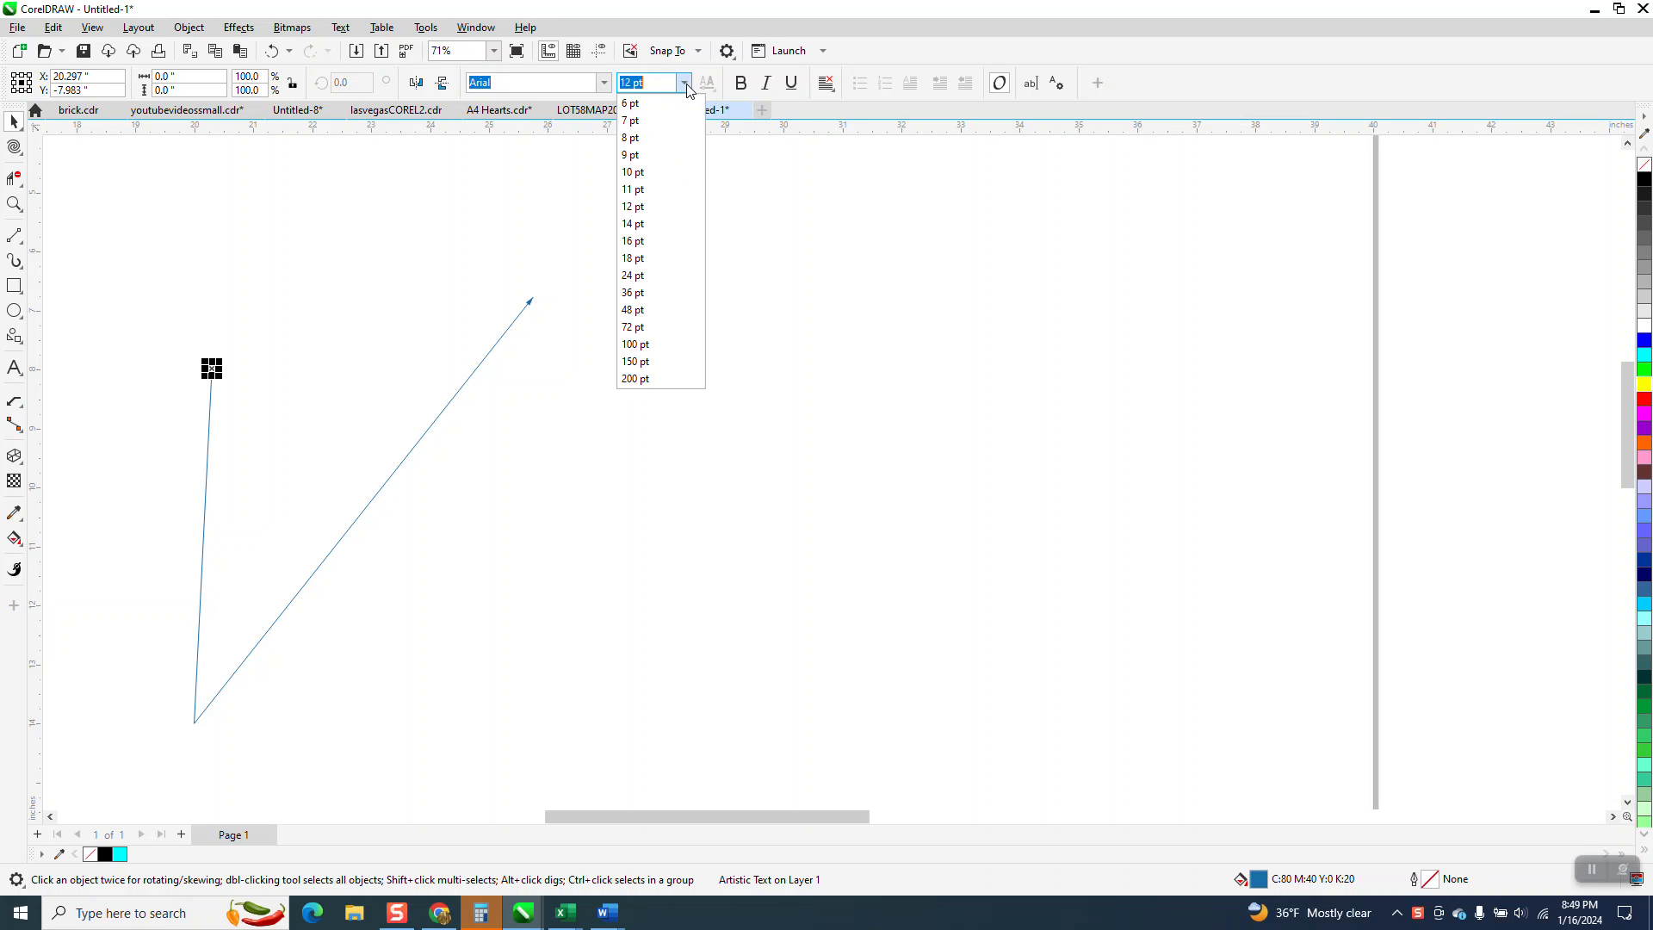
left_click(641, 302)
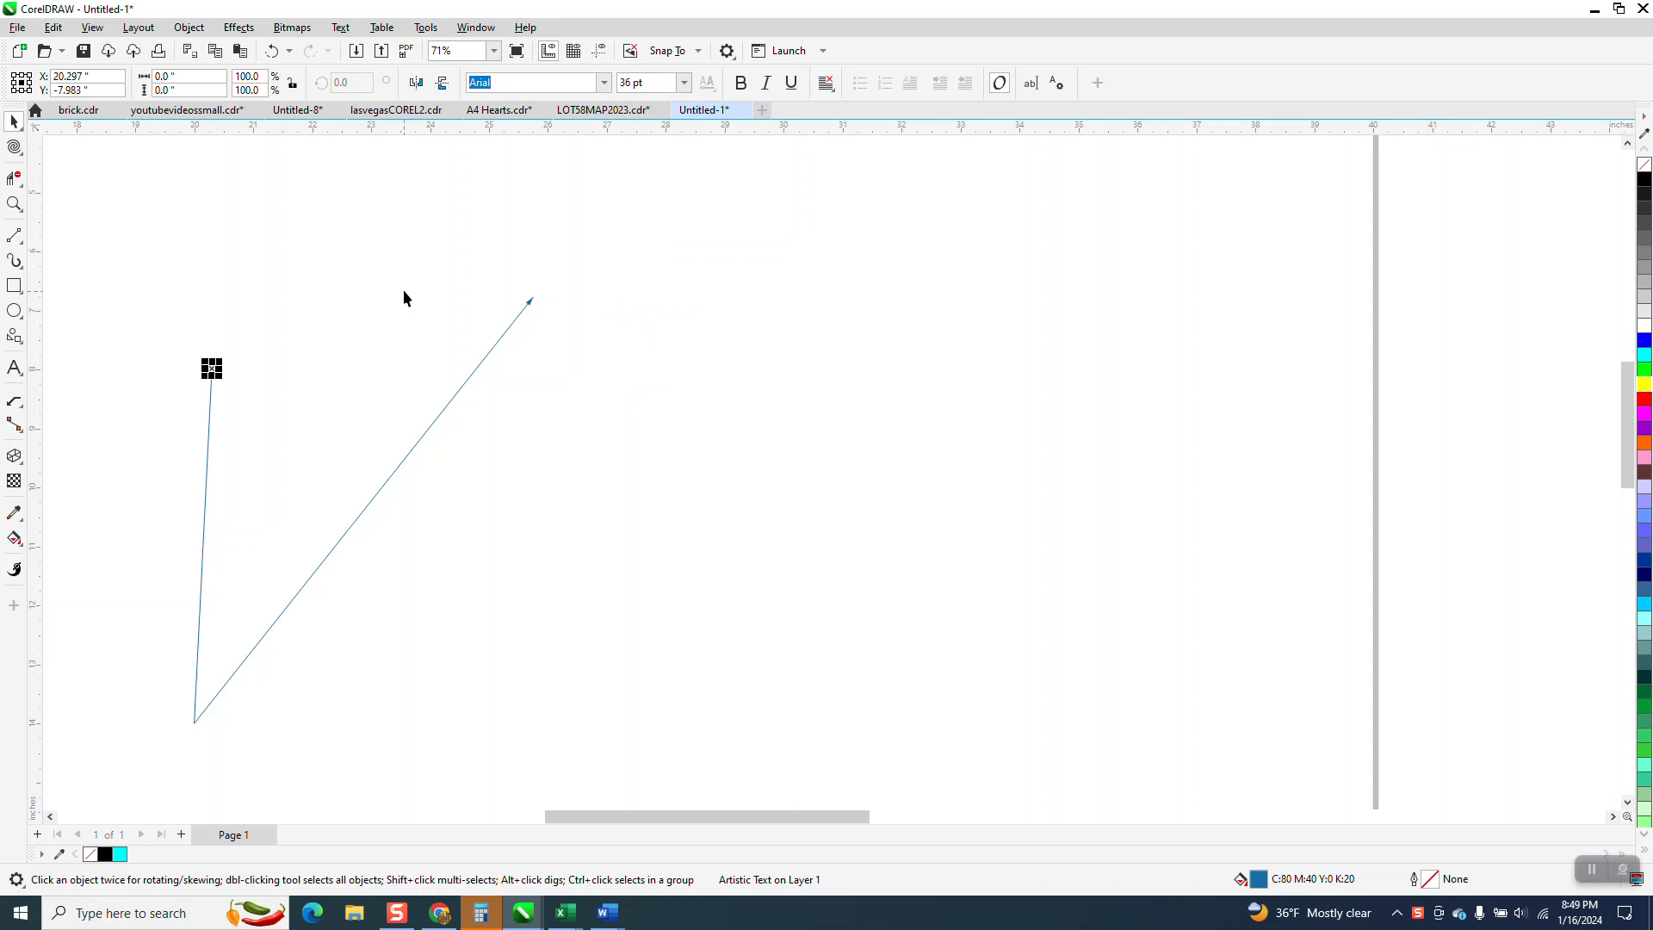
Step: Set the outline width of the callout line to 0.5 in
left_click_drag(222, 360, 297, 325)
left_click(399, 466)
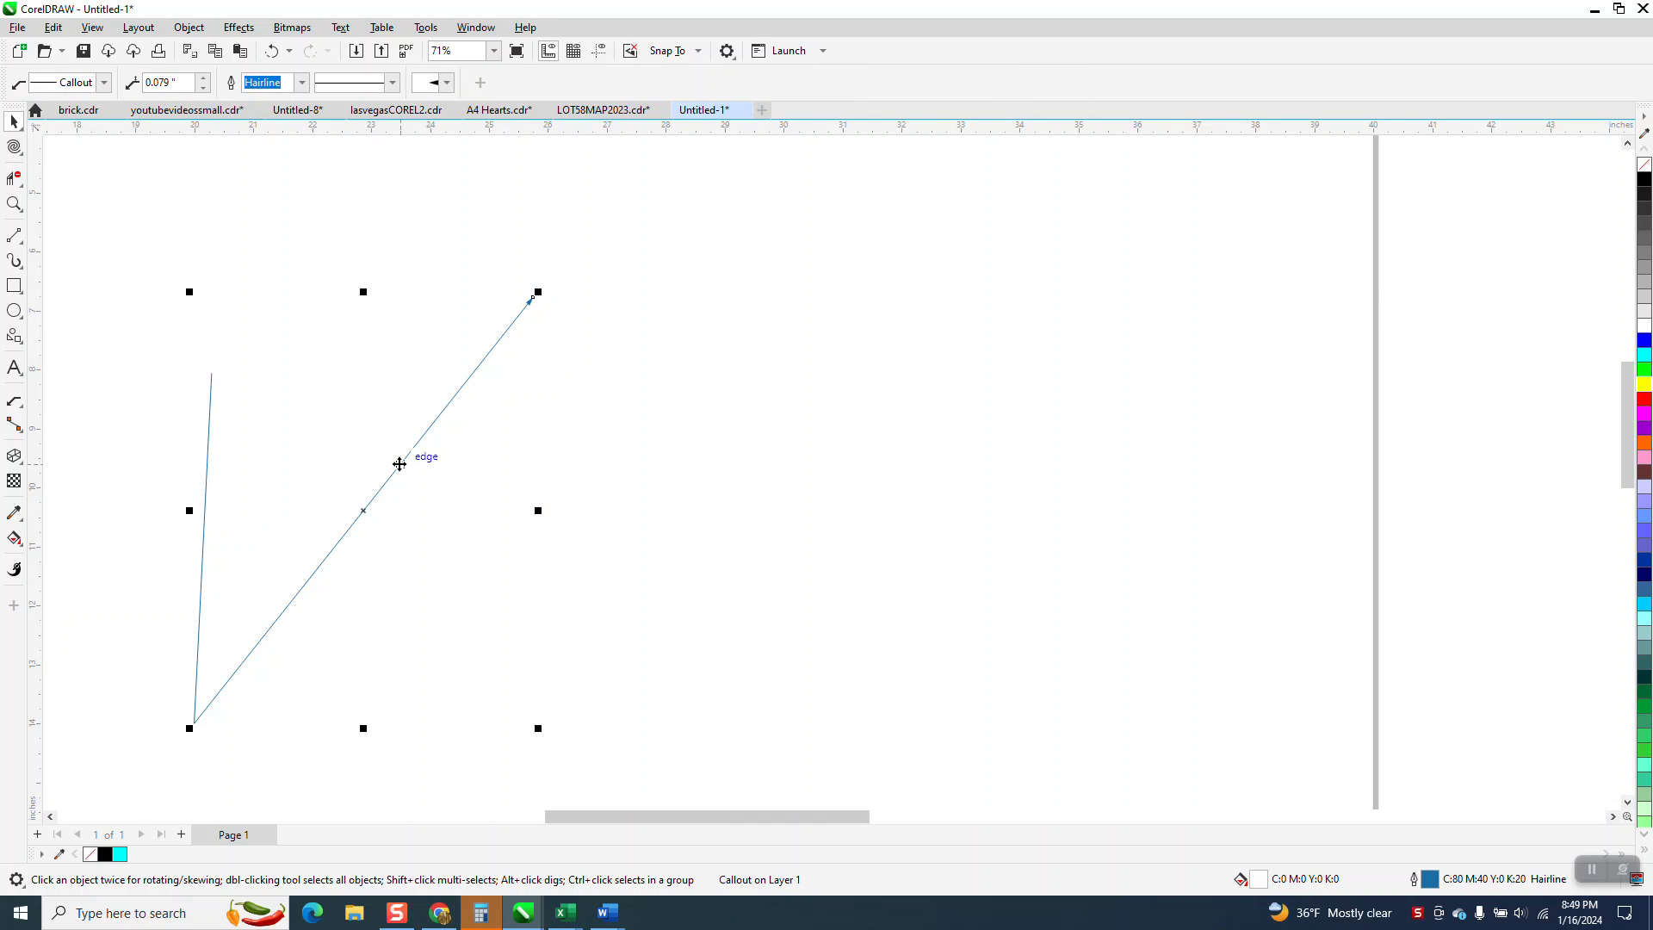
left_click(302, 83)
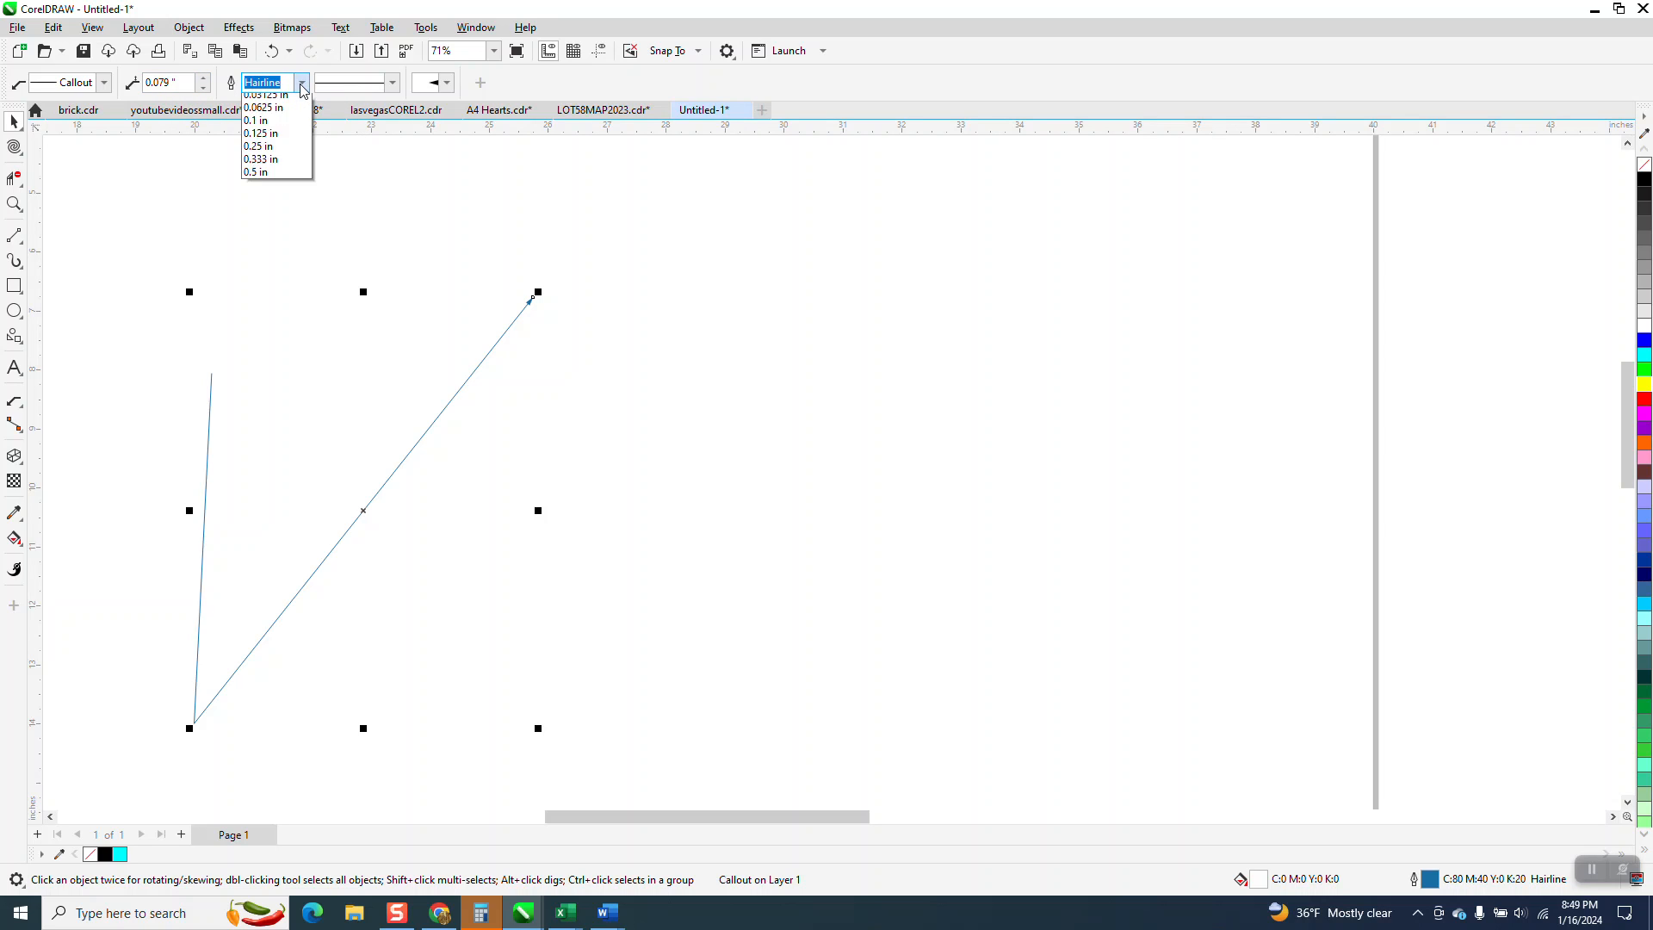
left_click(269, 280)
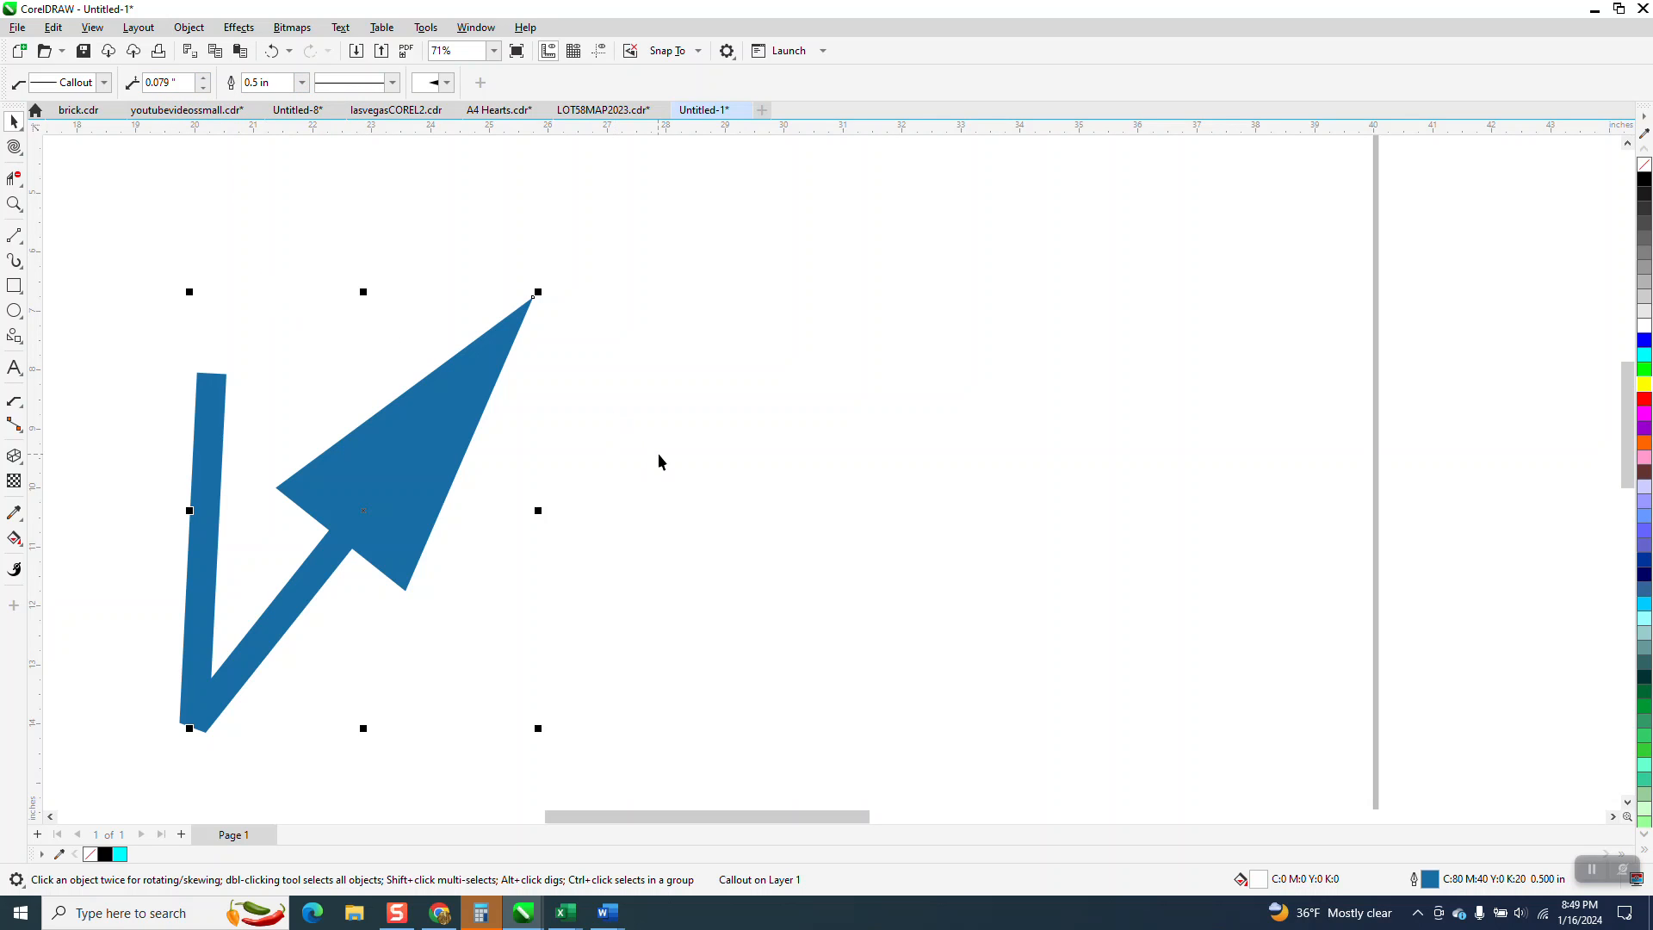
Step: Convert the callout to curves and its outline to an object, styled with no fill and a black hairline outline
left_click(190, 27)
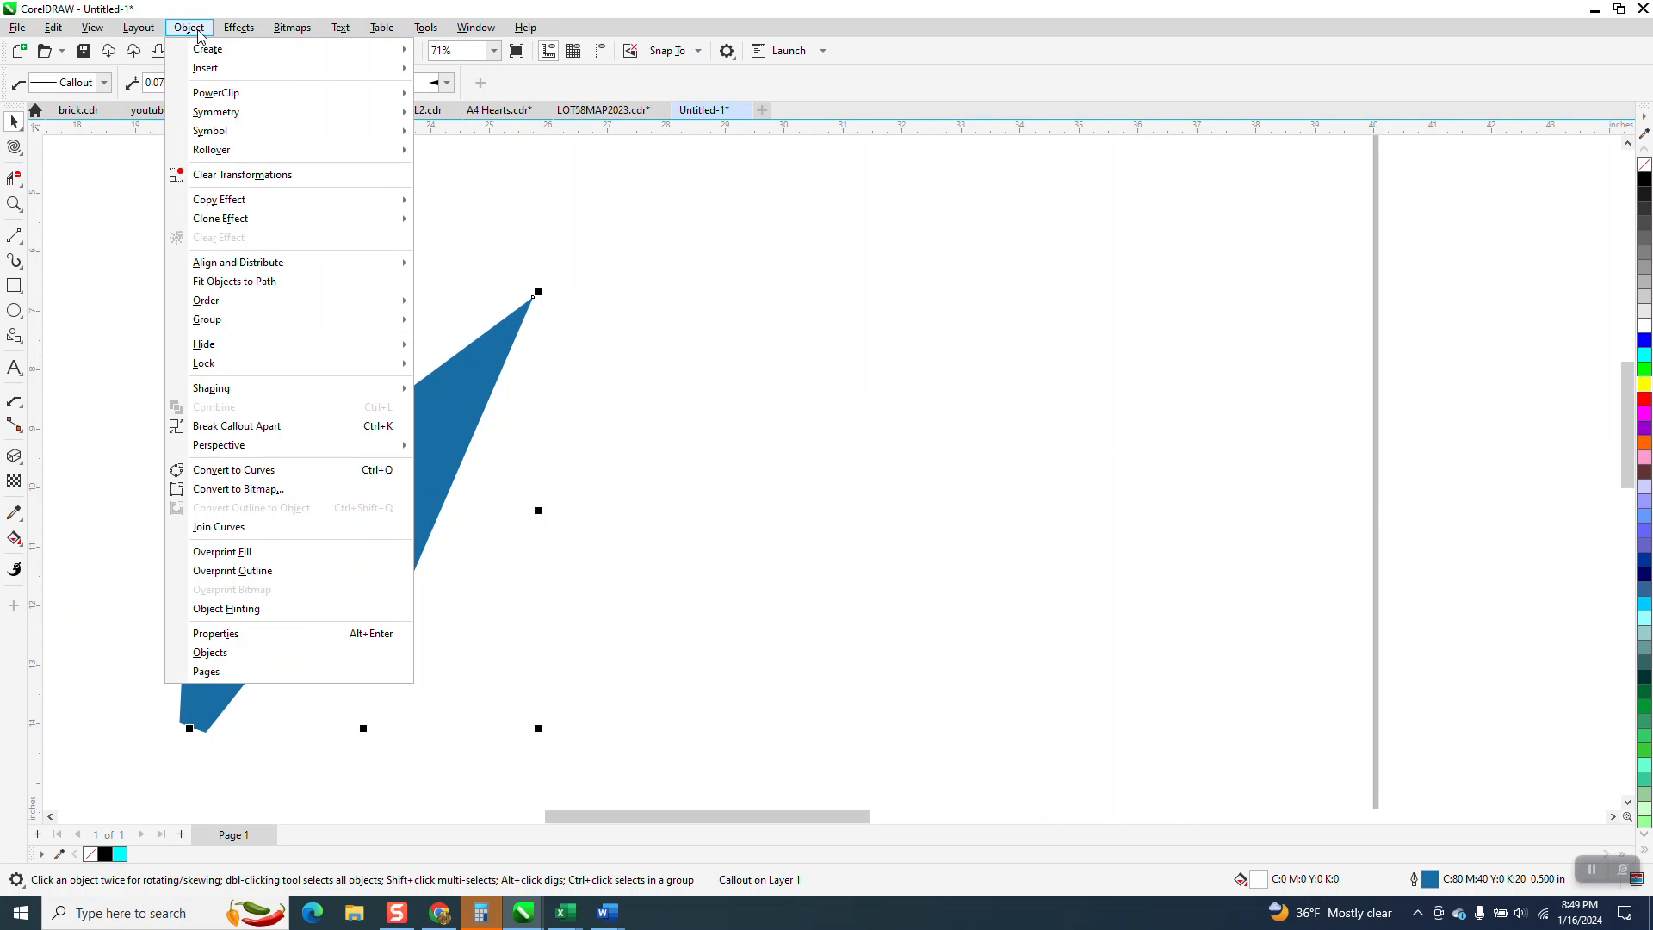
left_click(252, 479)
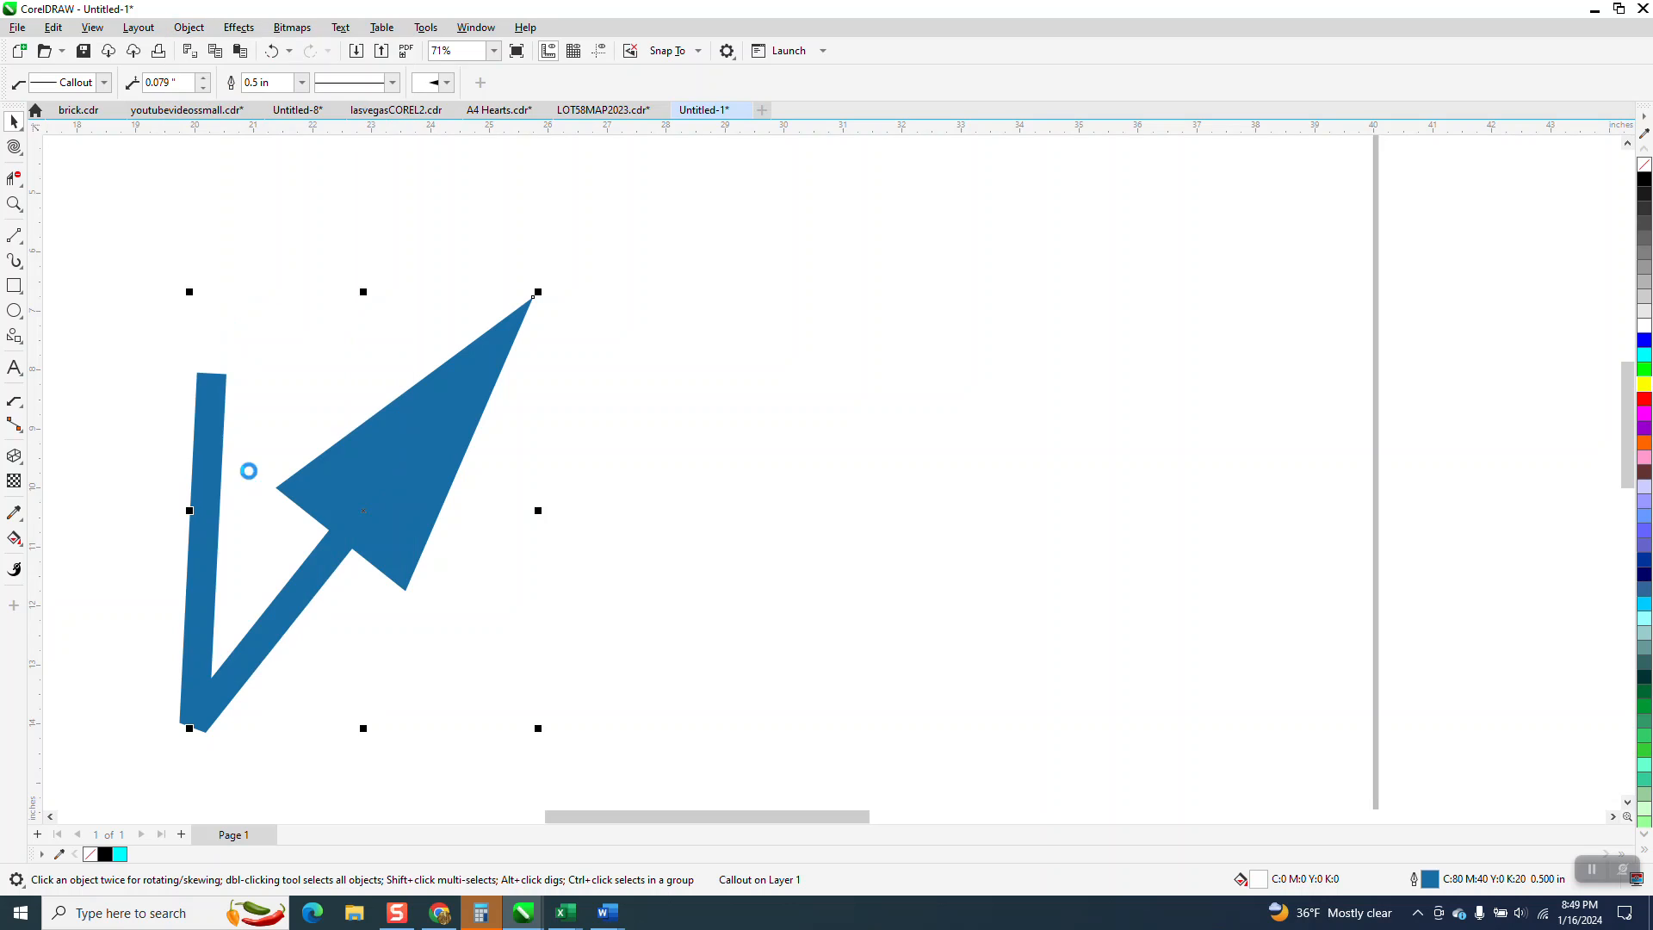
left_click(190, 28)
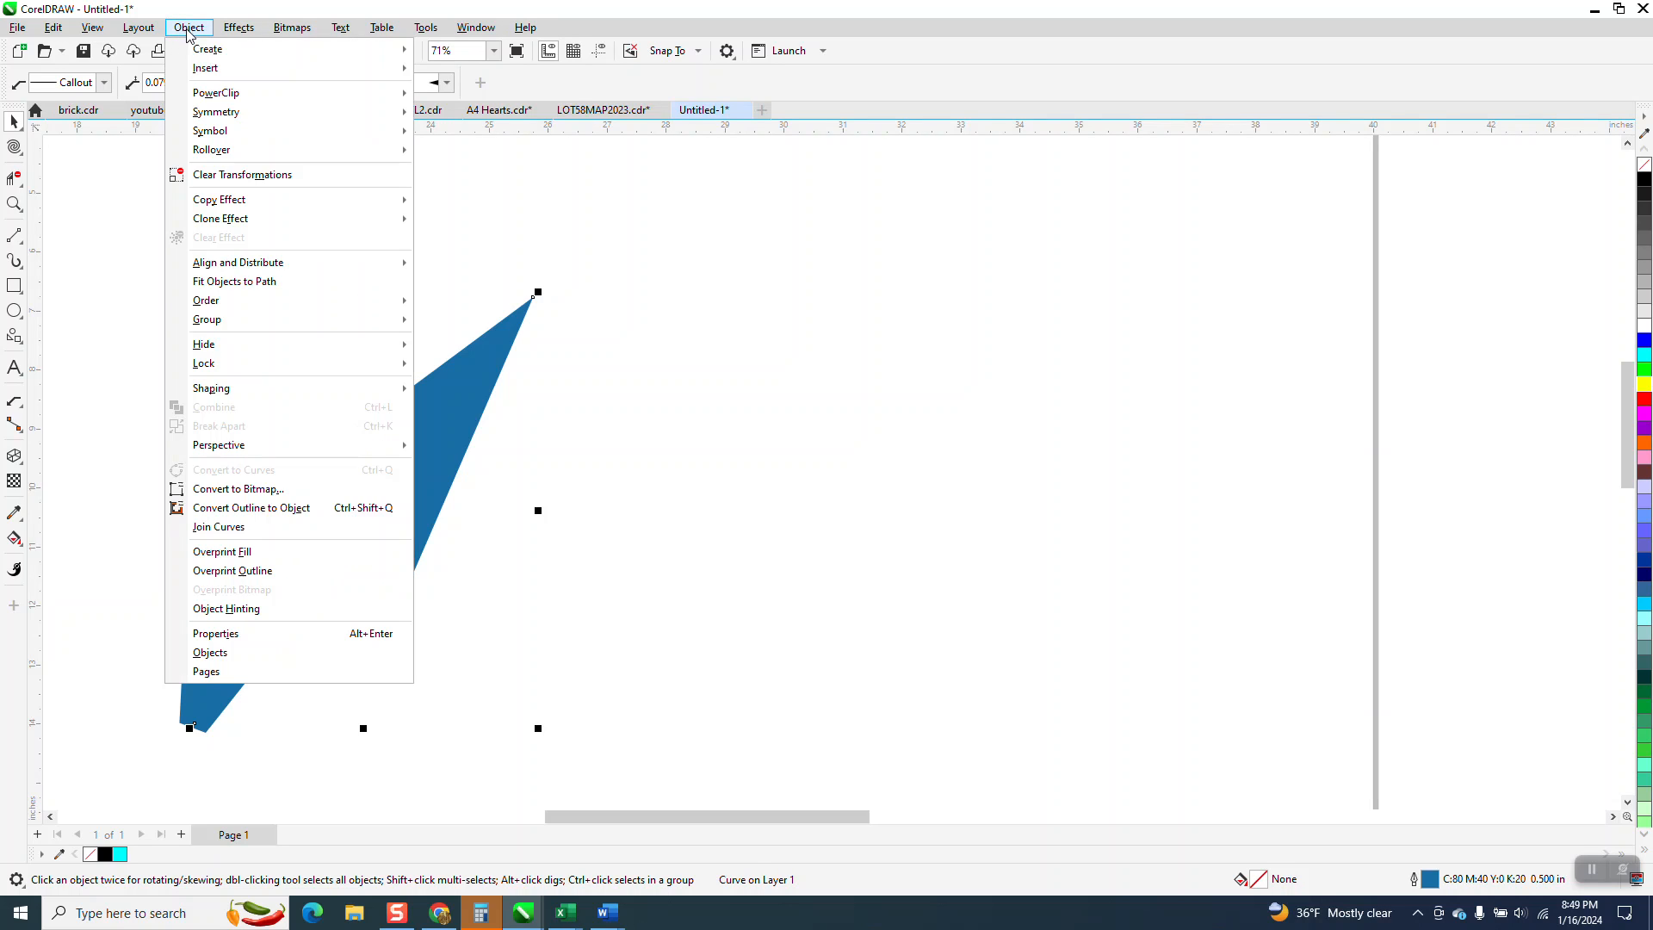
left_click(289, 508)
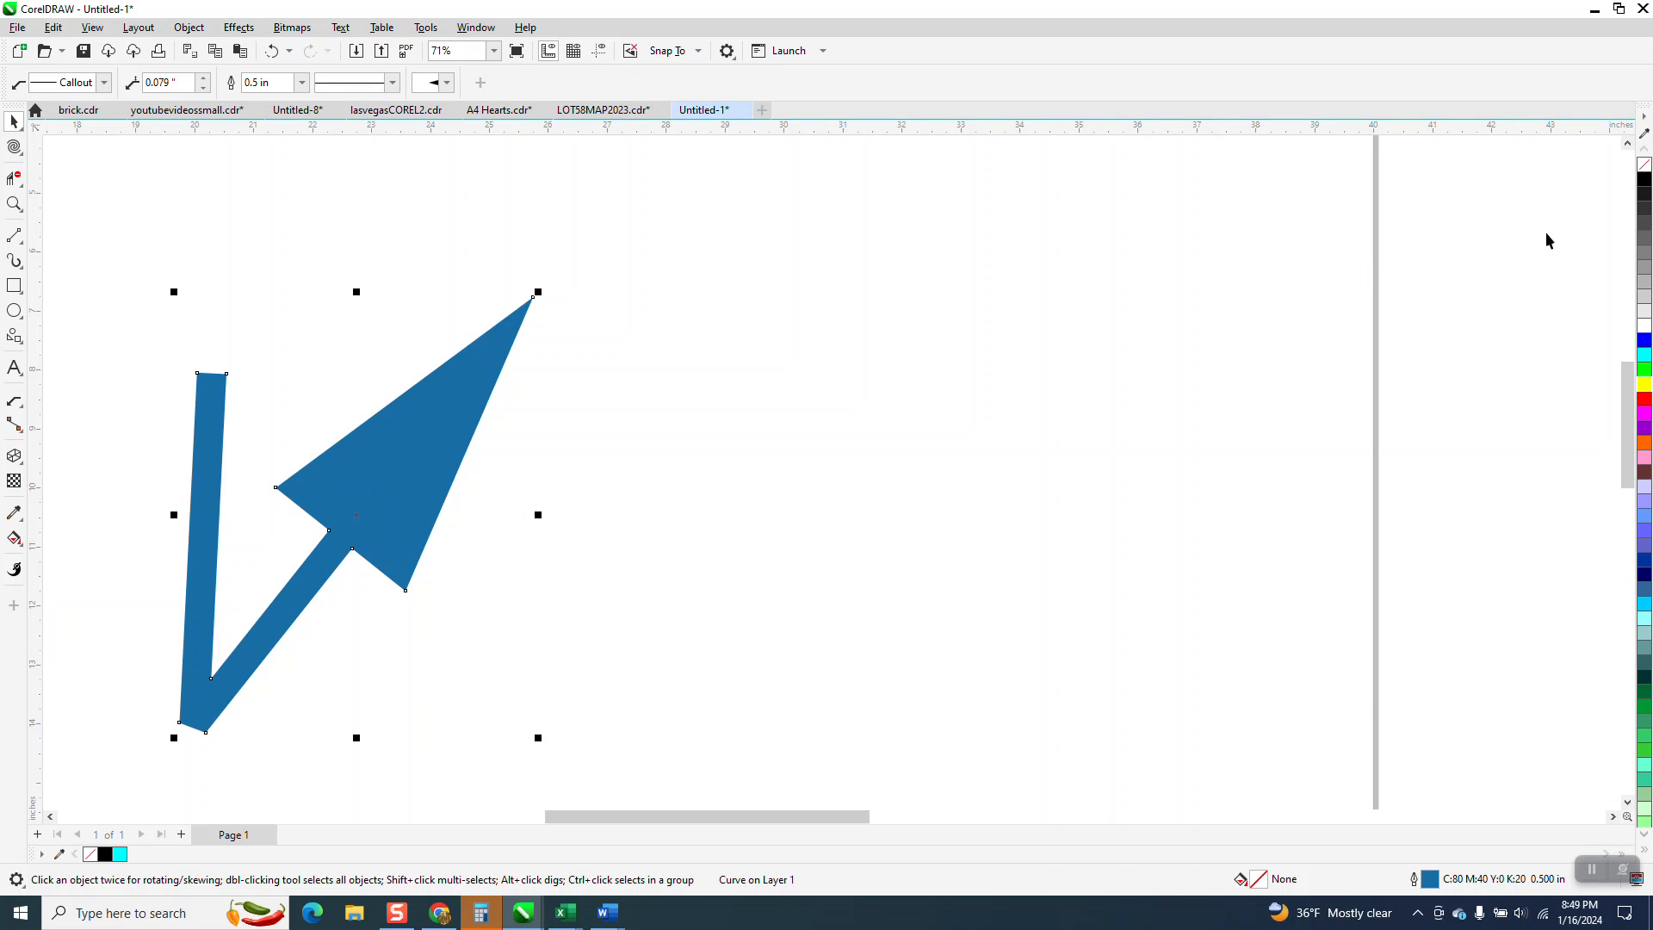
left_click(1644, 165)
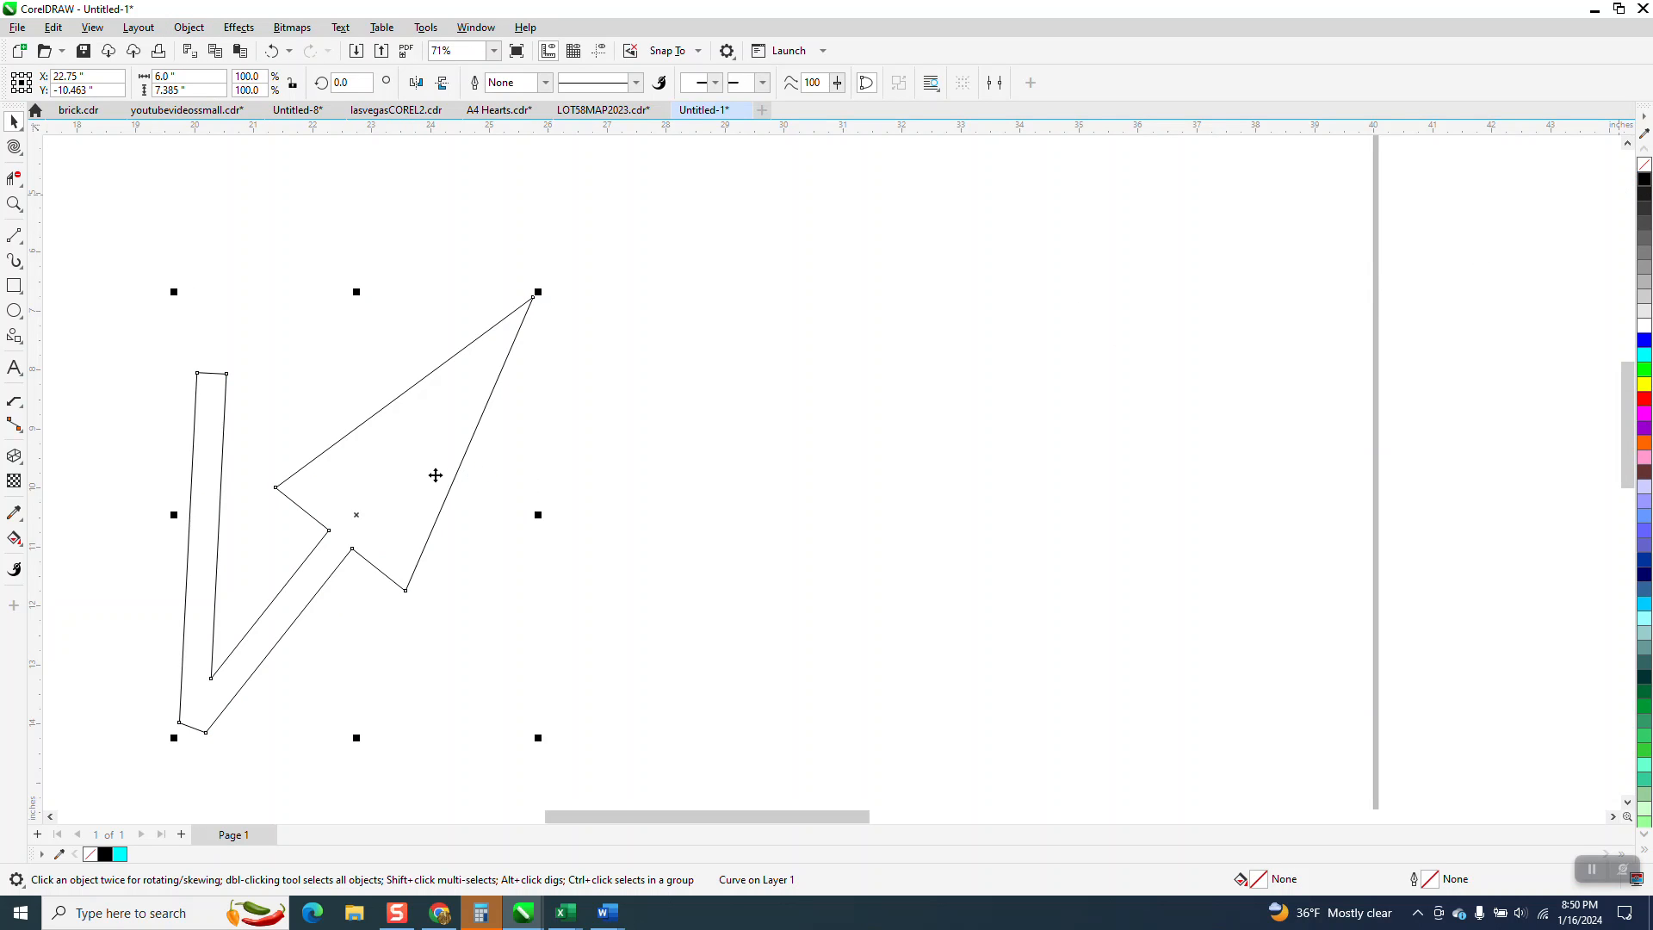
Step: Rotate the arrow shape to about 218° so its head points down, and move it to about X 28.0, Y -8.9 in
left_click(435, 476)
left_click_drag(545, 290, 352, 726)
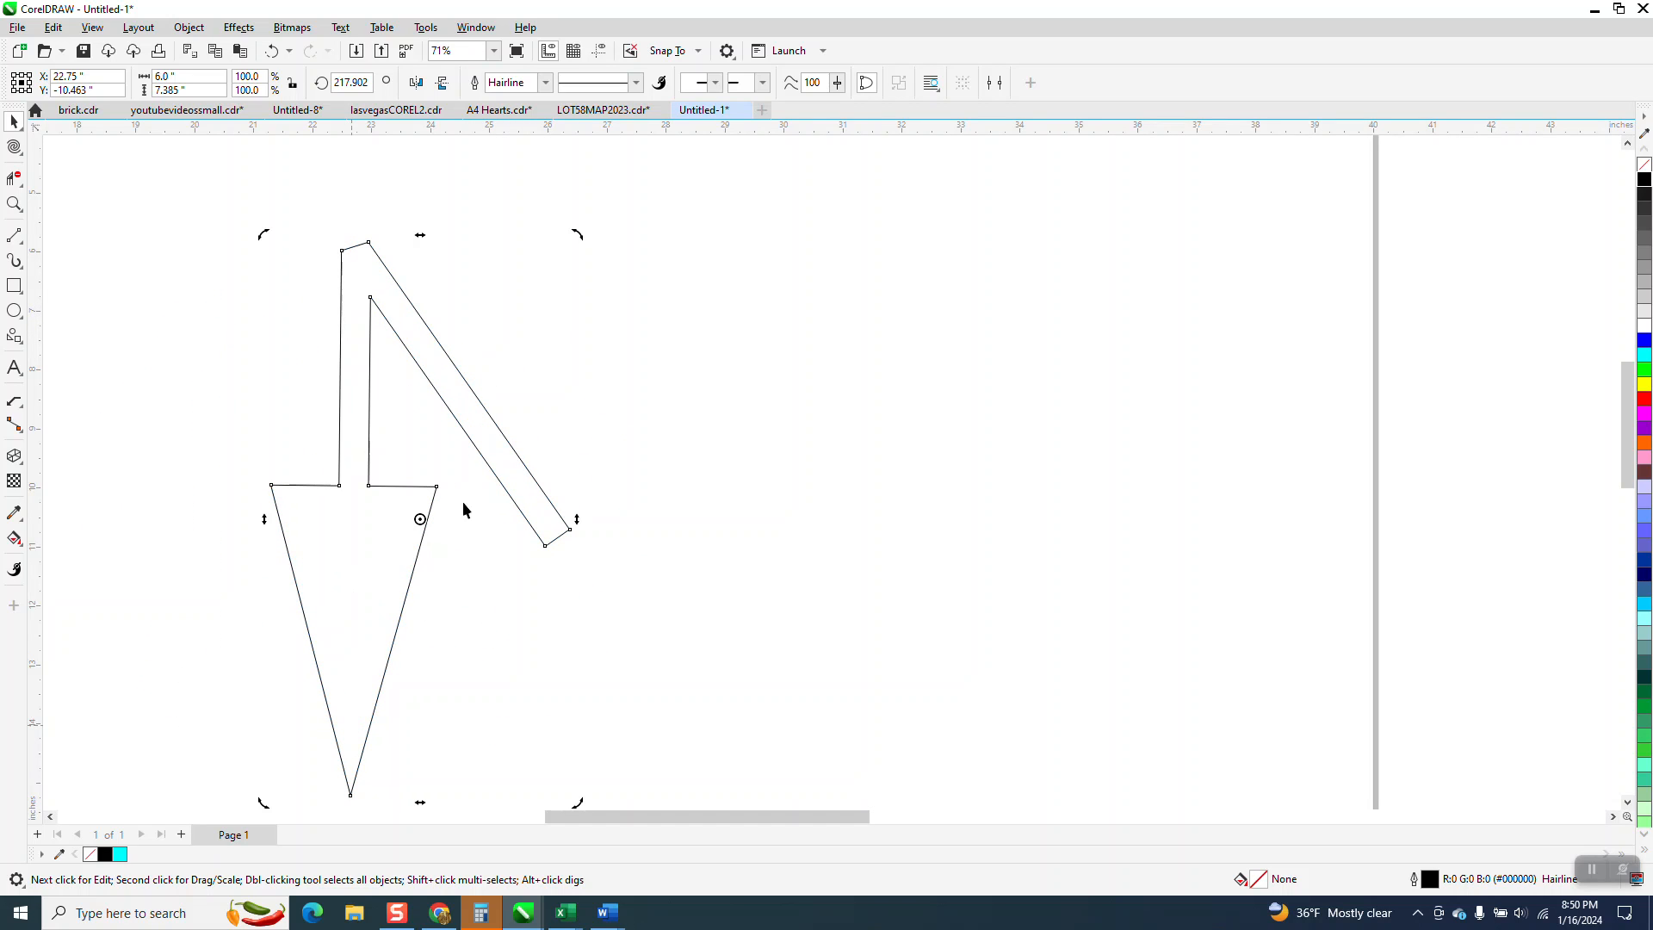
left_click(620, 339)
left_click_drag(489, 457, 738, 362)
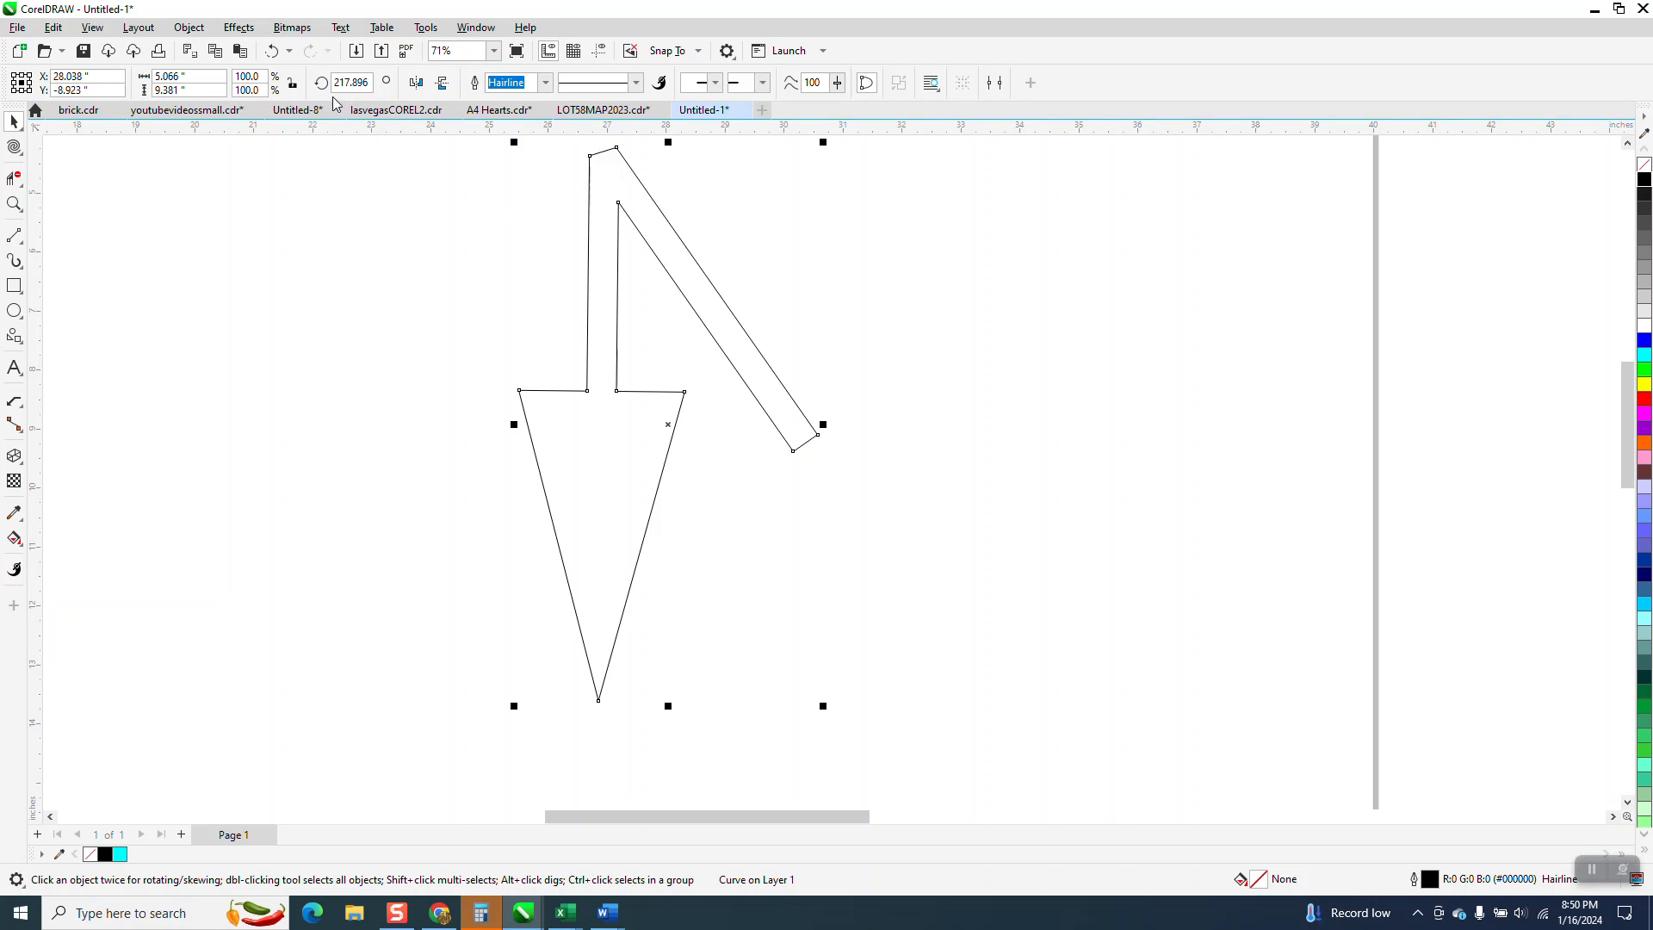
Step: Create a green copy of the bent arrow with Smart Fill and place it beside the original, at about X 33.9 in
scroll(511, 302, "down", 1)
scroll(511, 301, "down", 1)
left_click(426, 321)
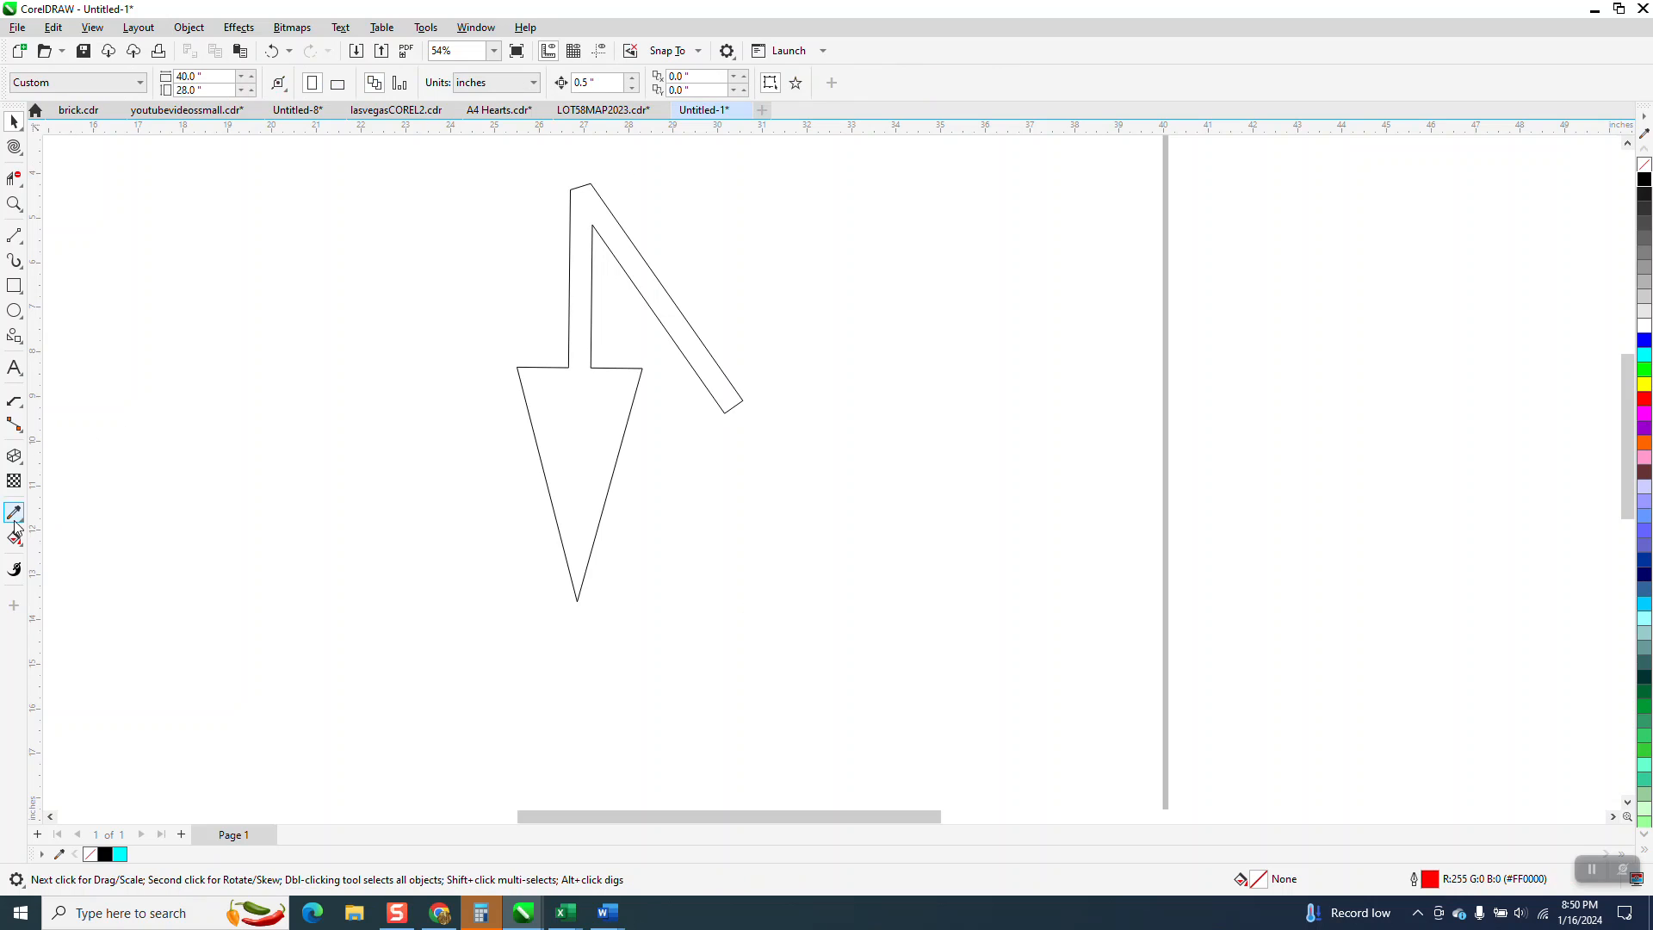
left_click(13, 540)
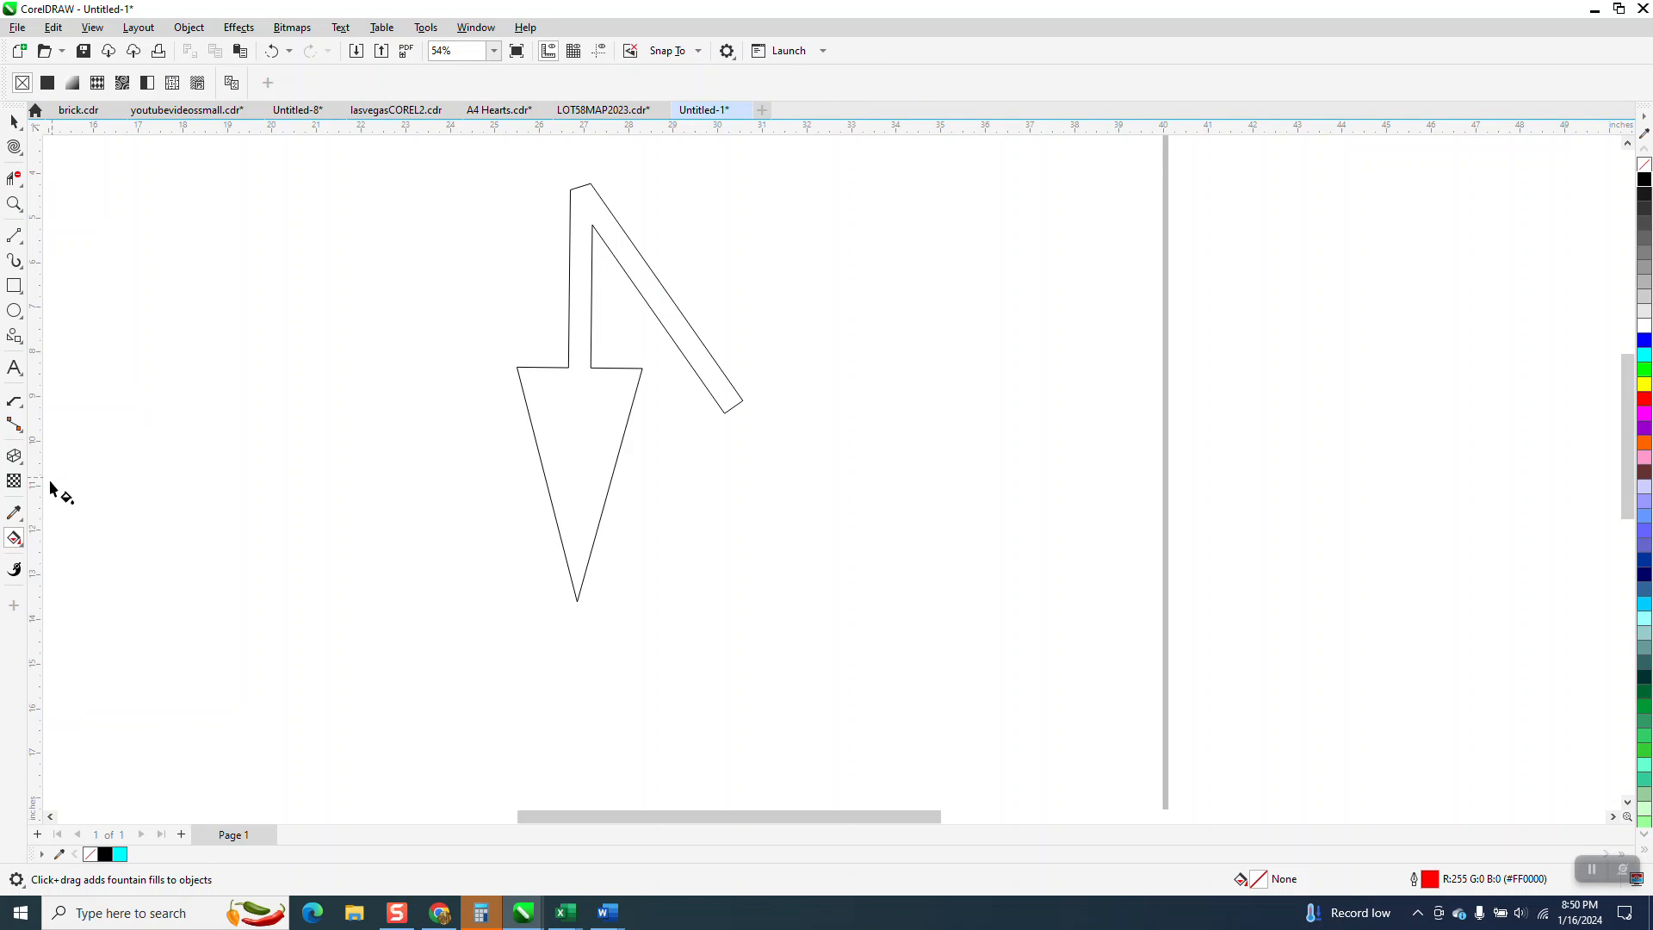
left_click(22, 548)
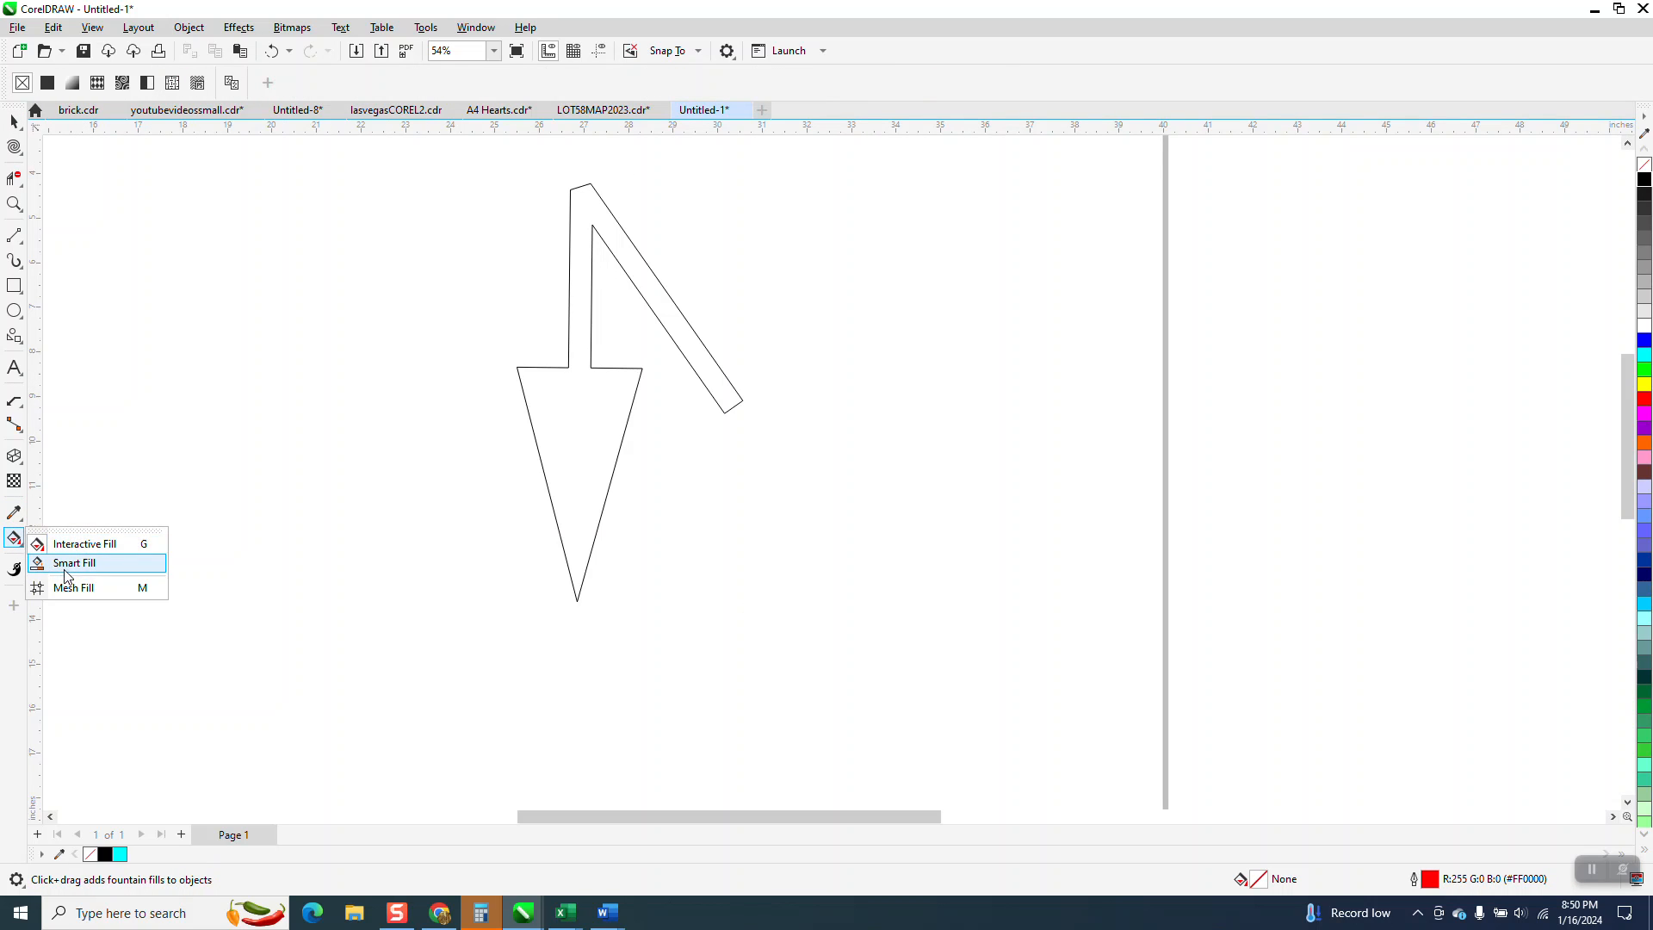
left_click(64, 561)
left_click(580, 459)
left_click(14, 122)
left_click_drag(619, 403, 850, 422)
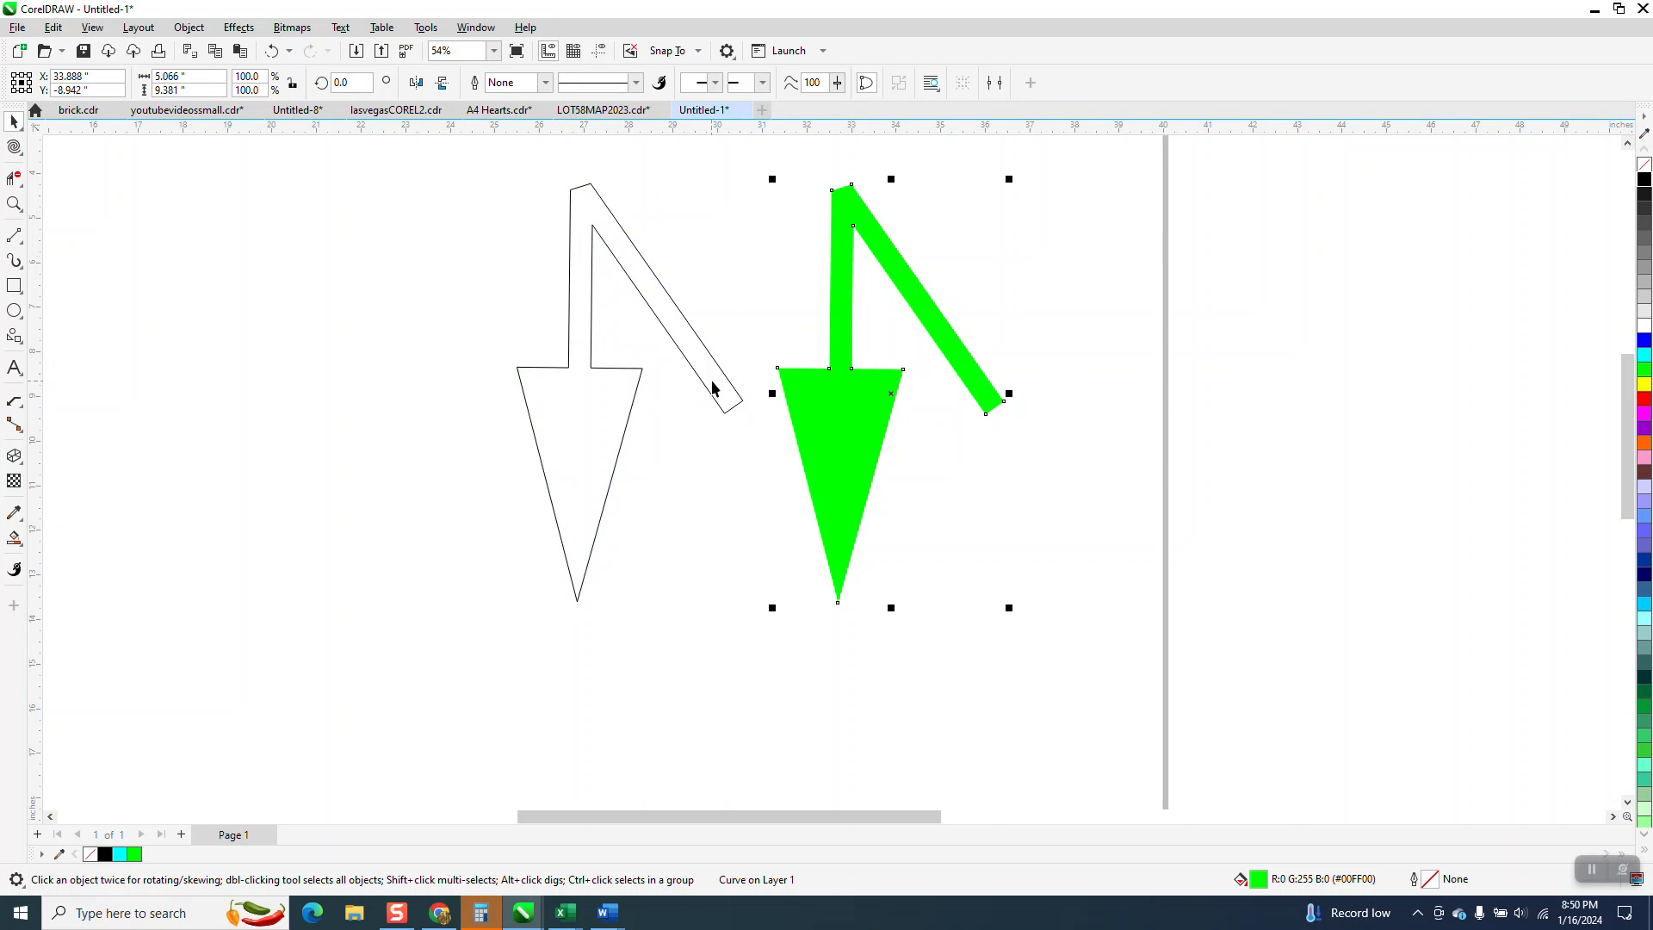
Step: Delete the original outlined arrow, keeping the green copy
left_click(712, 387)
key("Delete")
left_click(845, 384)
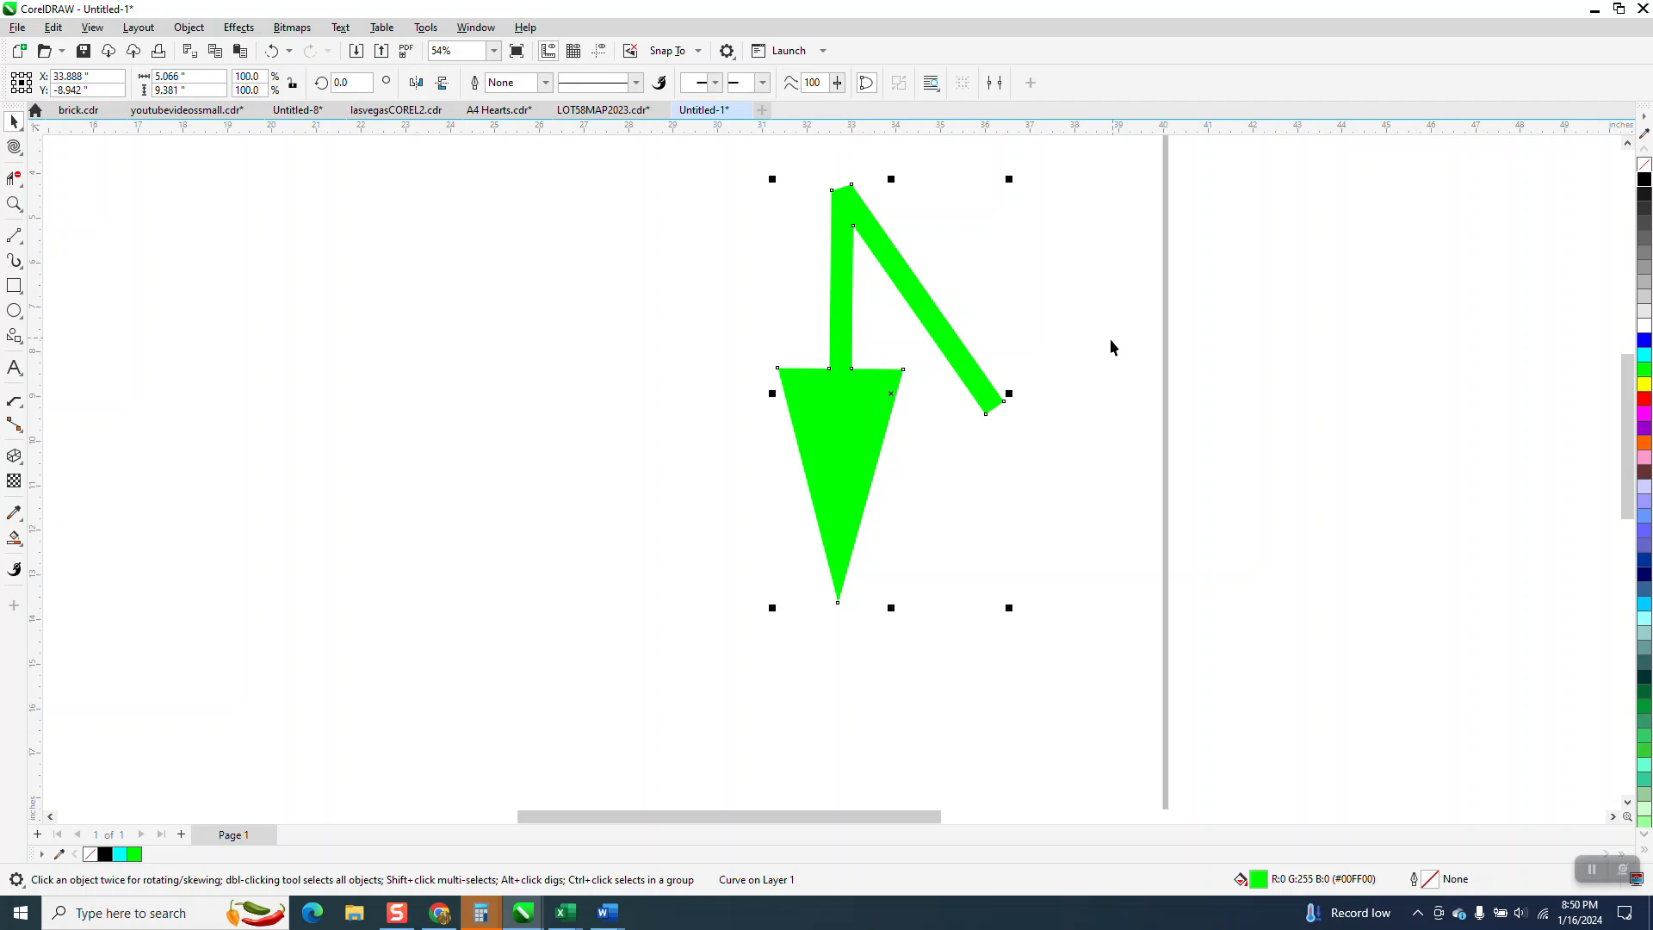
Step: Move the green arrow to about X 29.3, Y -9.5 in and restyle it with no fill and a black hairline outline
left_click_drag(968, 359, 762, 382)
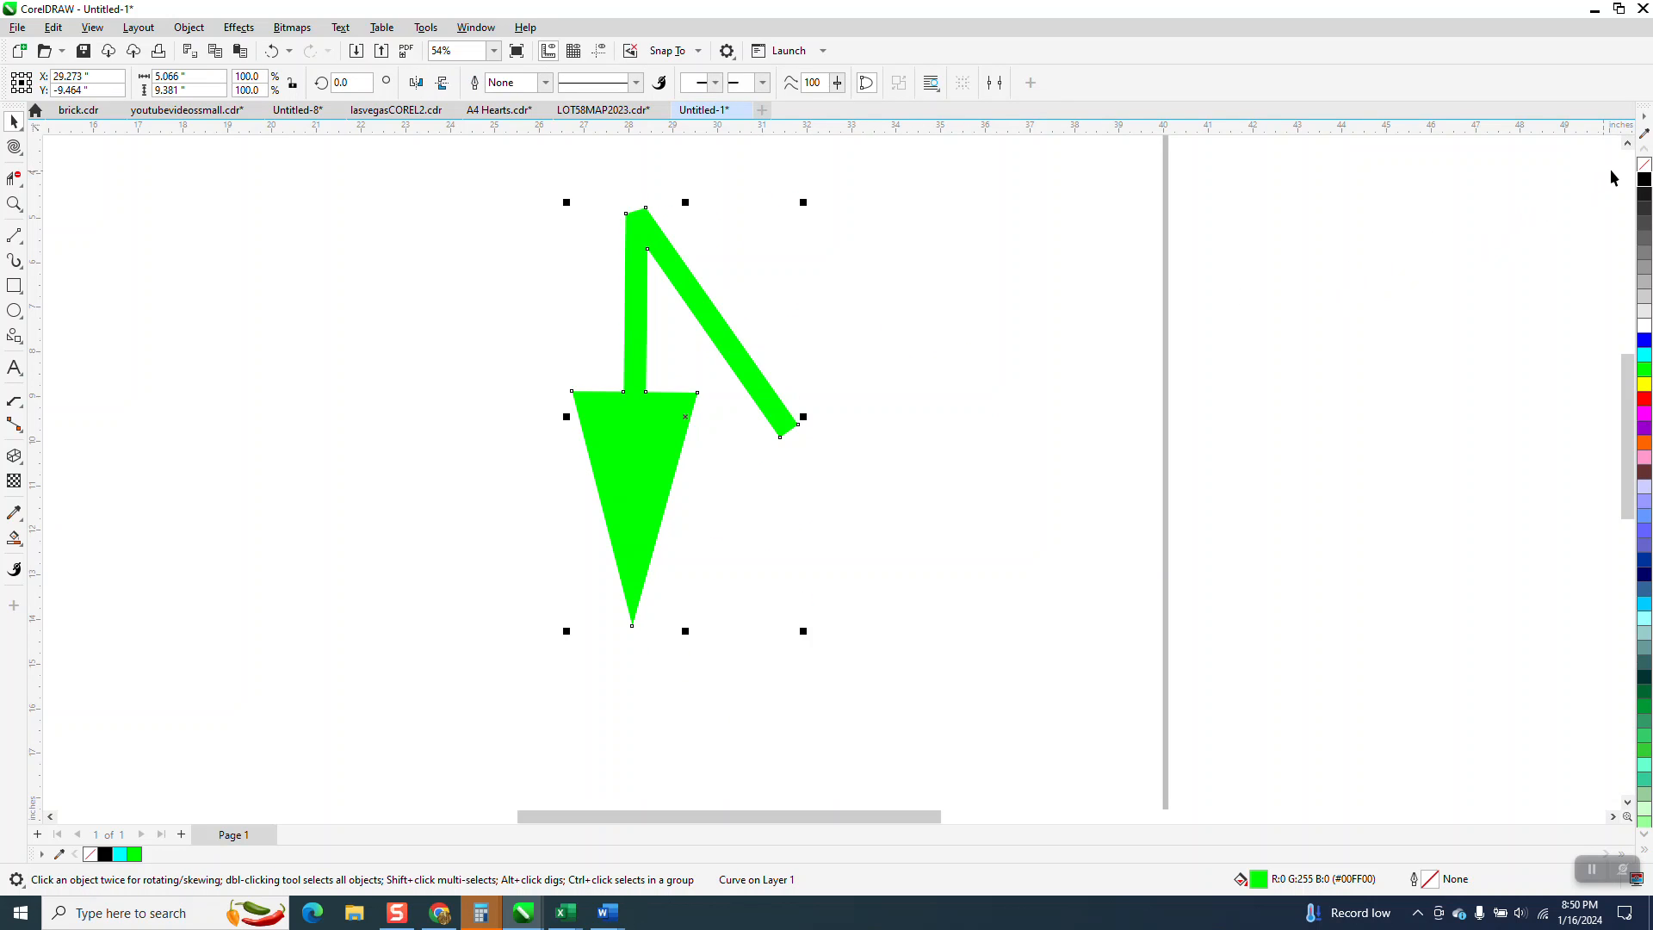
left_click(1644, 164)
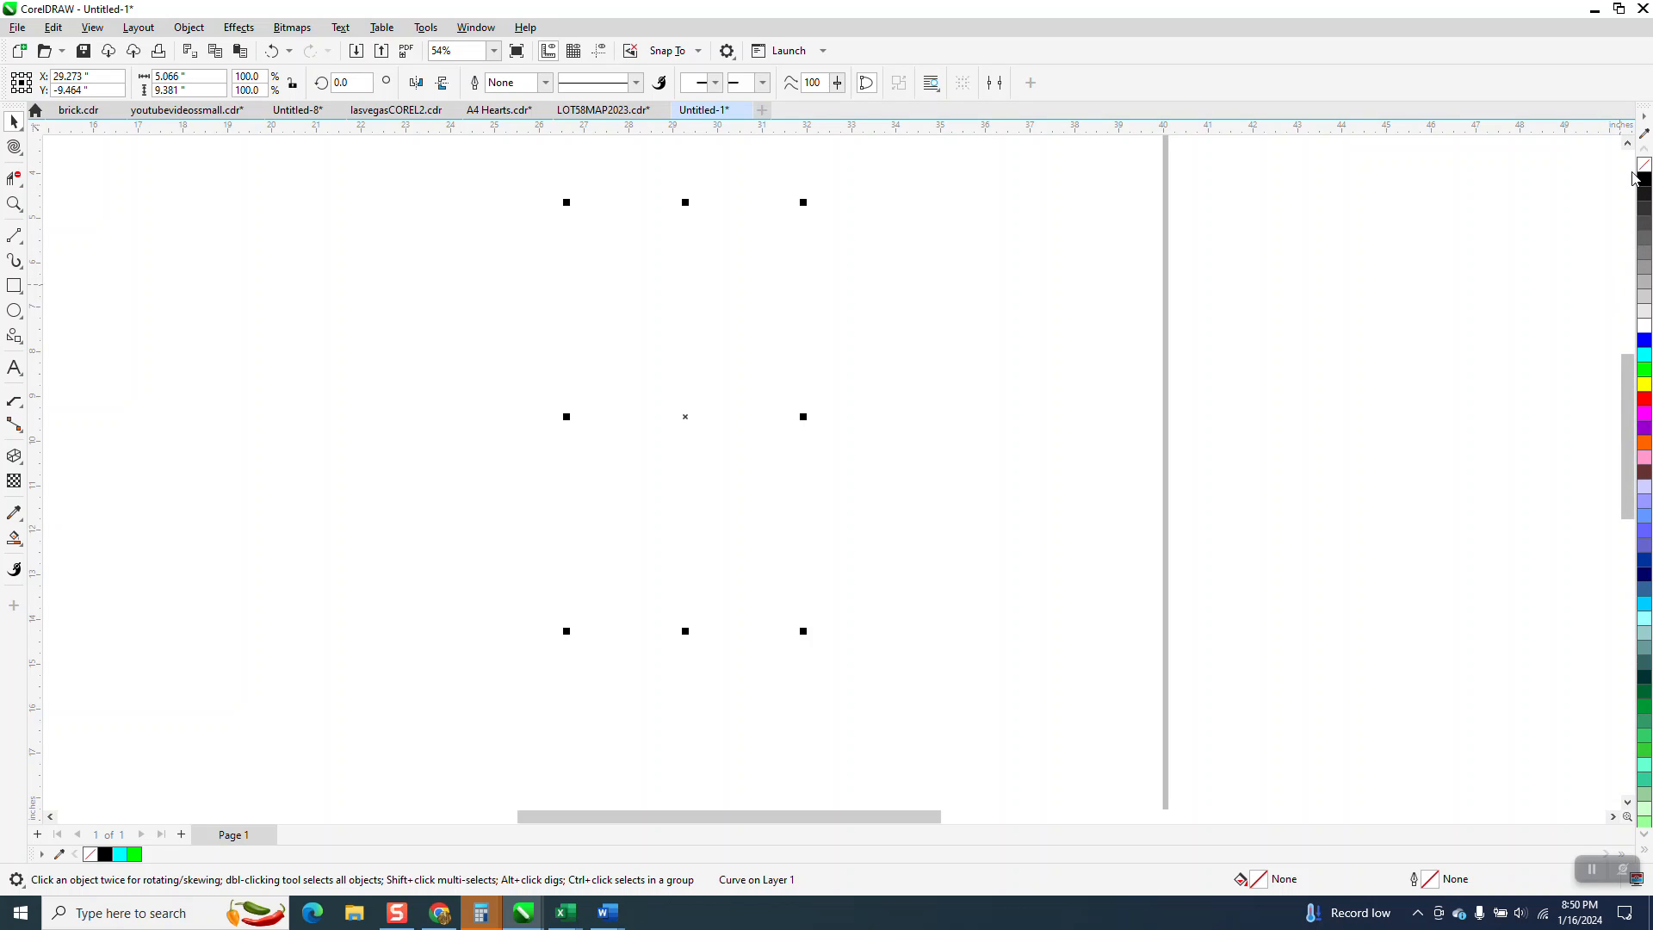
right_click(1642, 178)
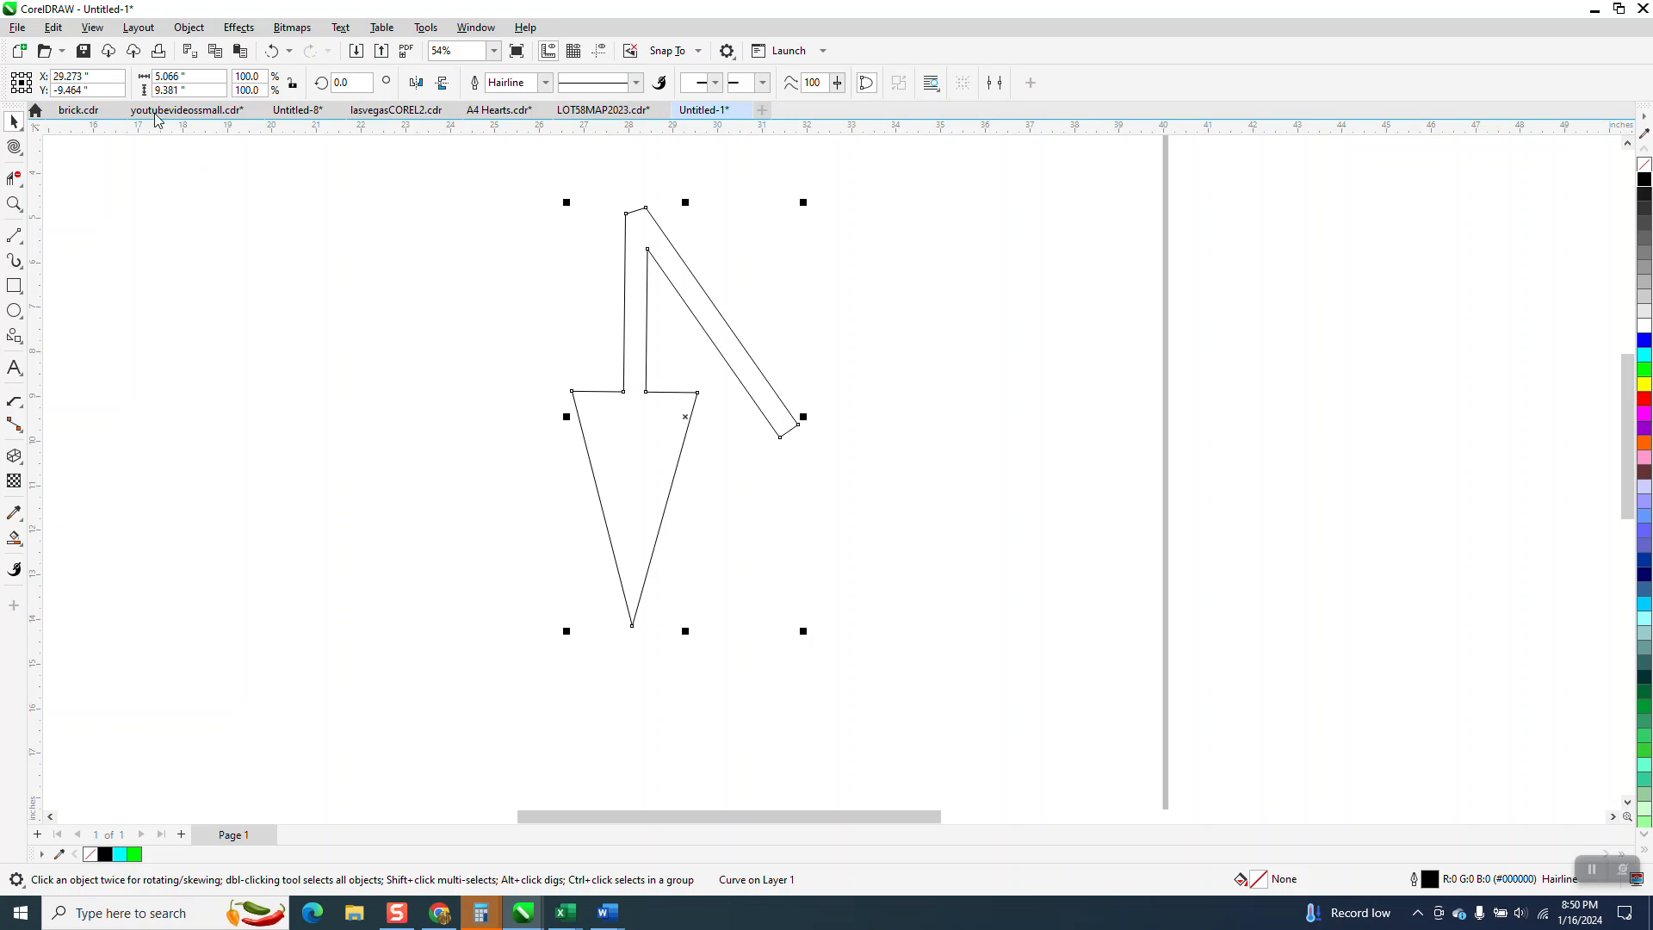
Step: Clone the arrow and place the clone to its right, at about X 39.7, Y -9.4 in
left_click(55, 28)
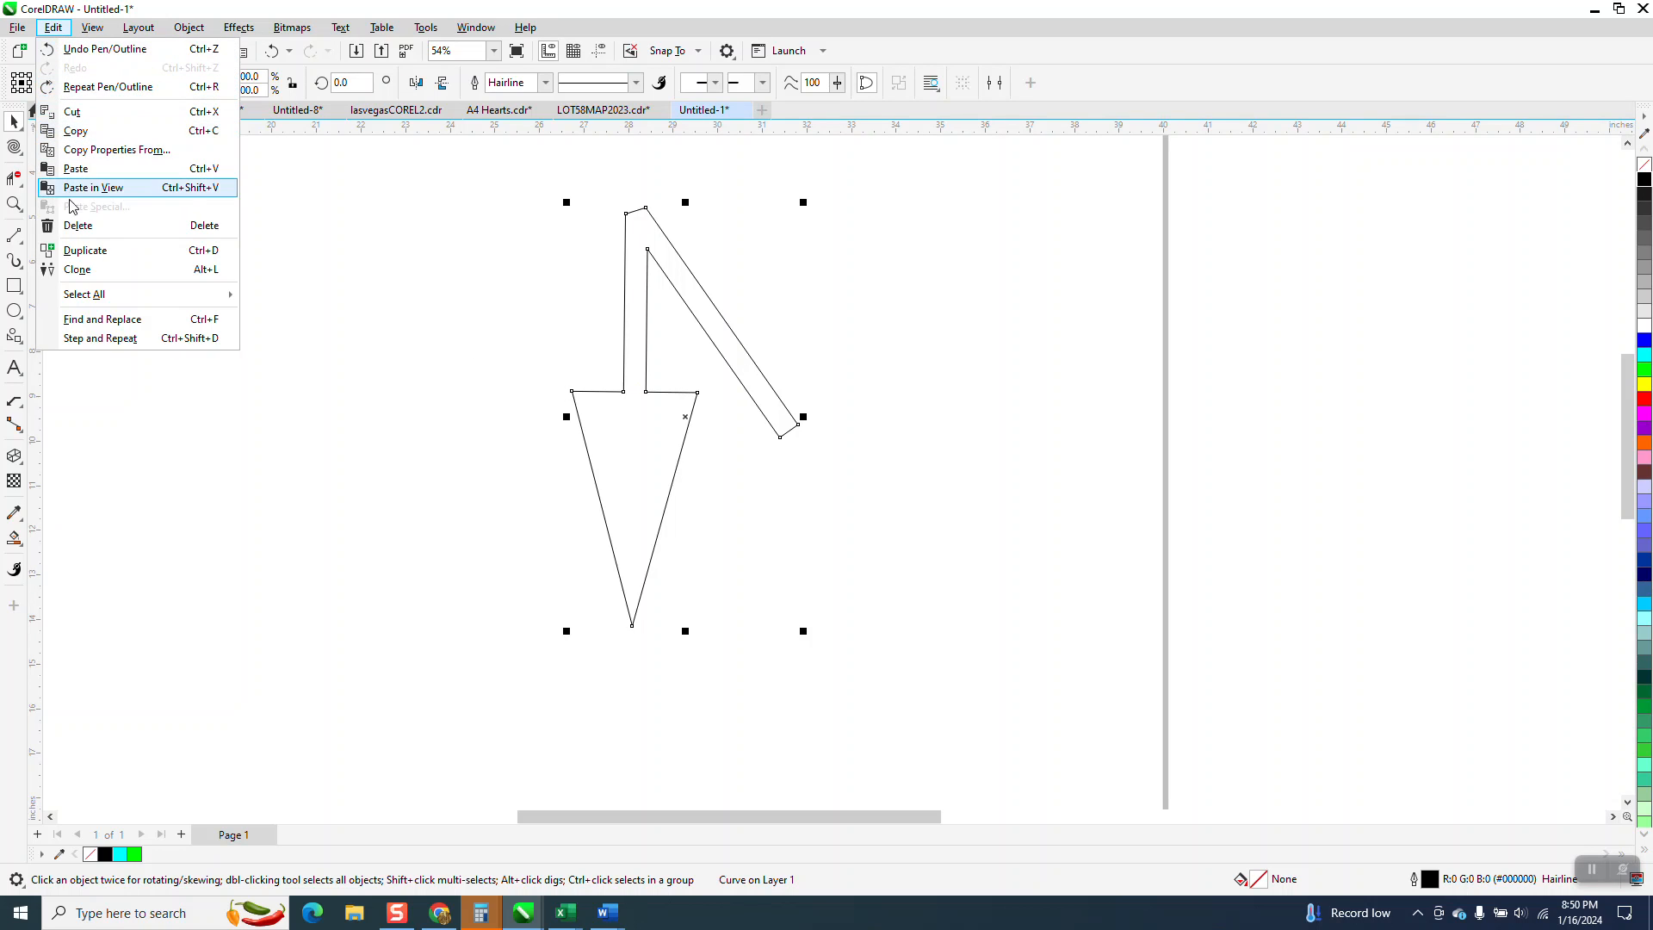
left_click(86, 267)
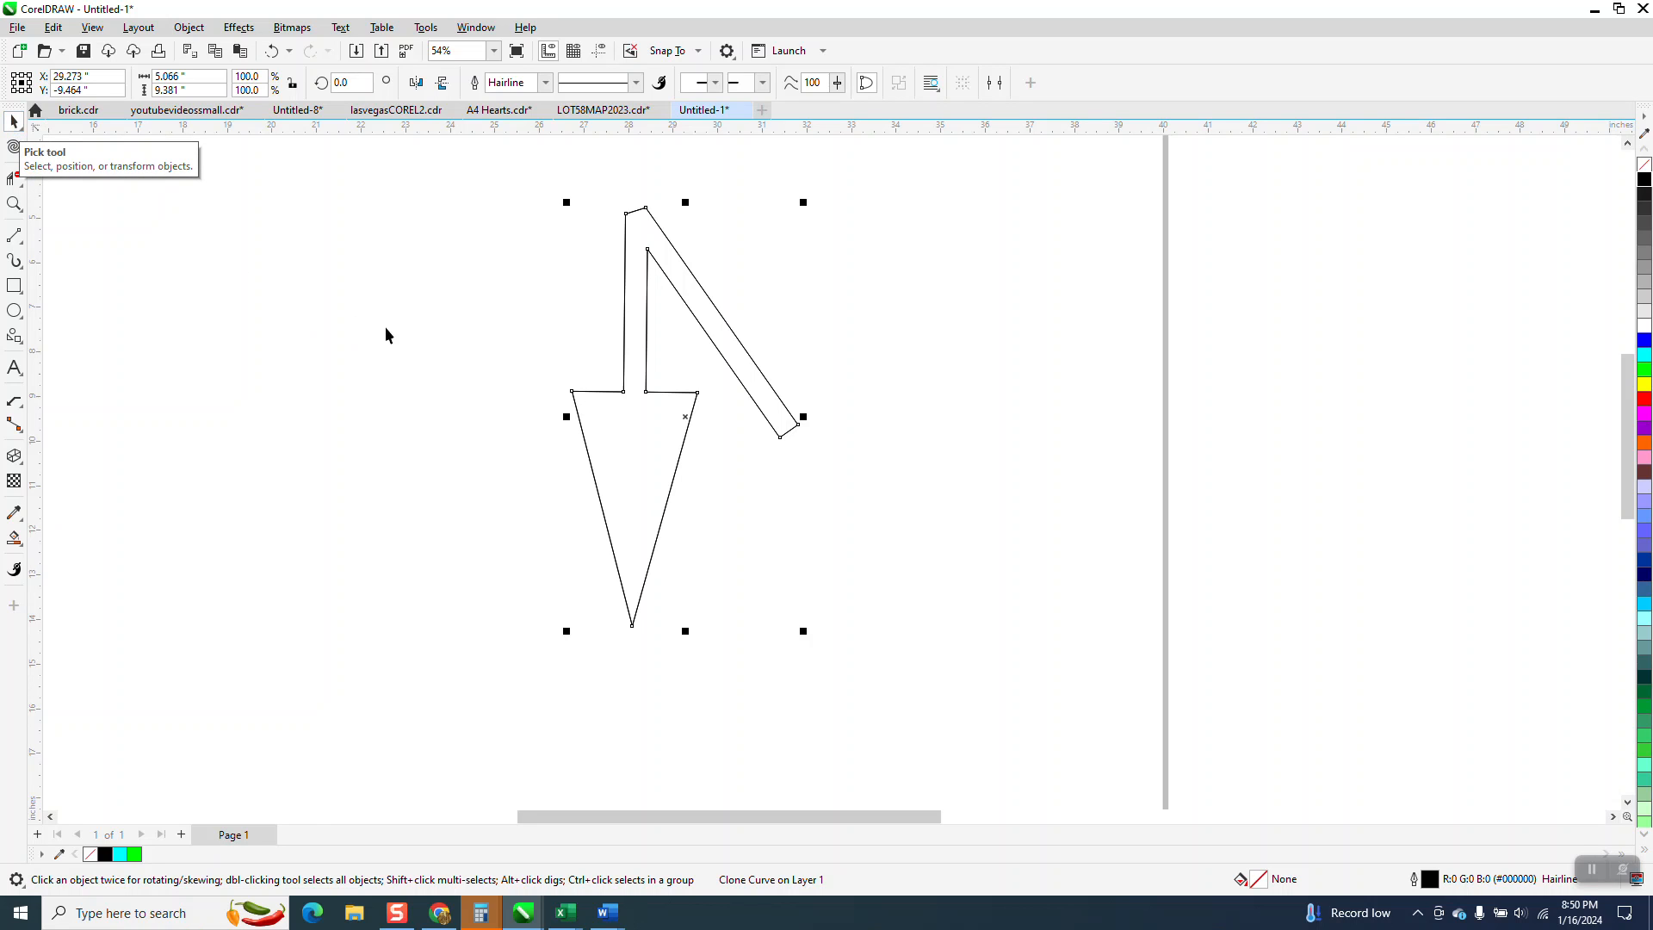
left_click_drag(690, 419, 1153, 417)
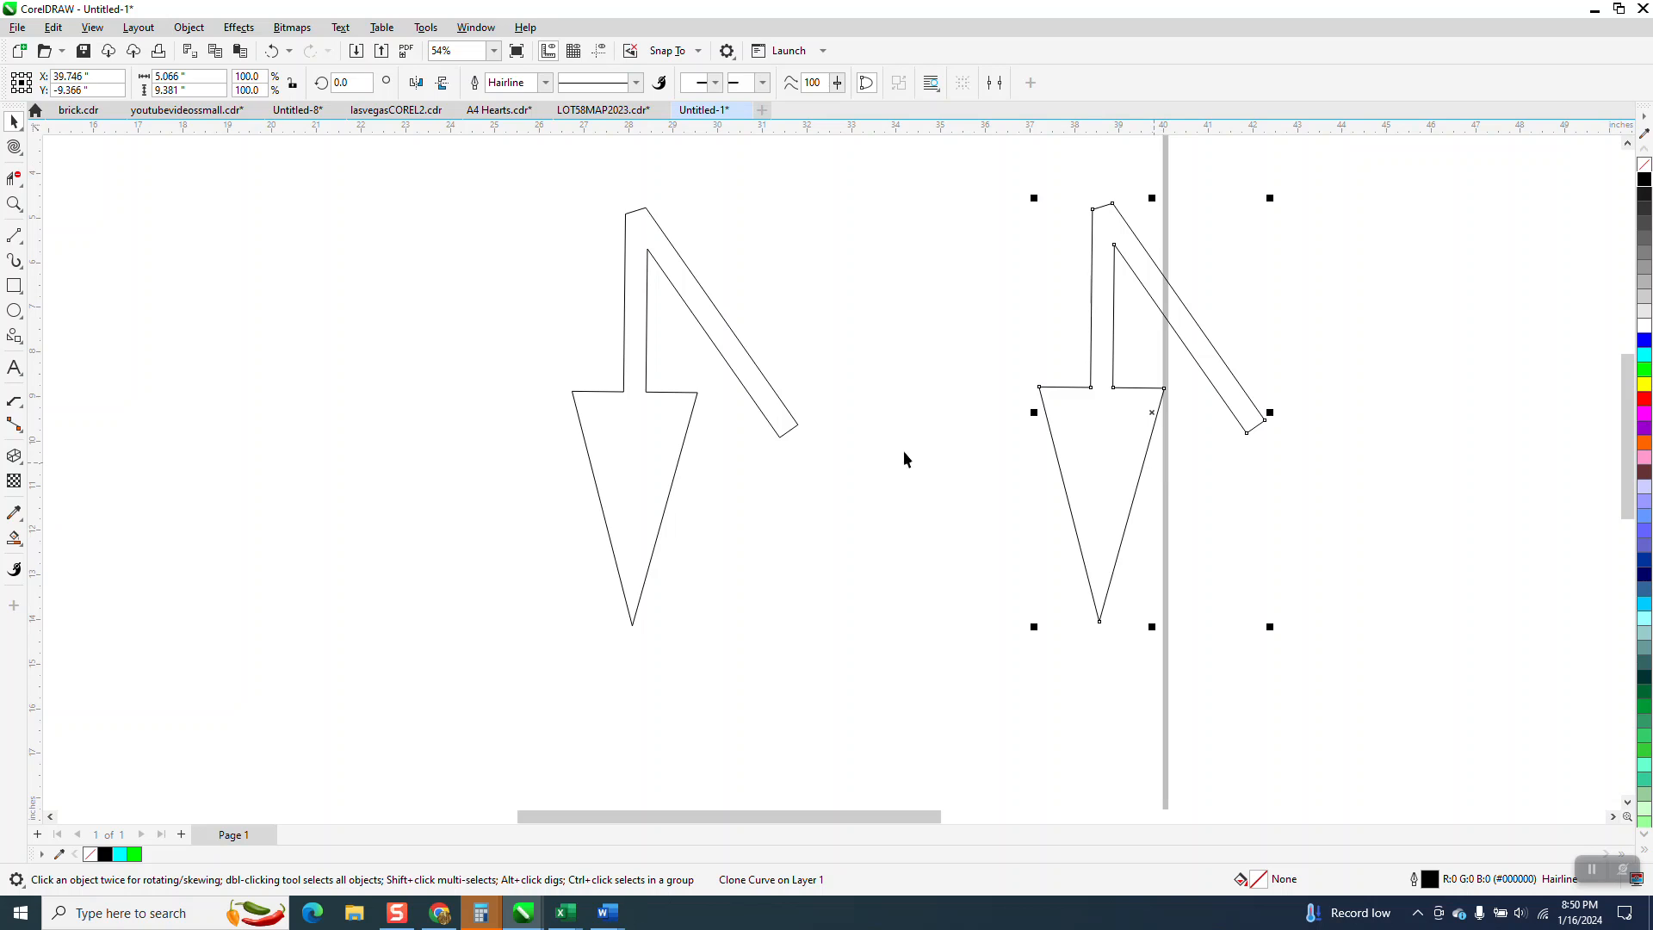
Step: Move the original arrow farther left and bring the clone to about X 29.9, Y -8.3 in
left_click(796, 429)
left_click_drag(680, 417, 321, 418)
mouse_move(1084, 400)
left_mouse_down()
mouse_move(694, 376)
mouse_move(644, 347)
left_mouse_up()
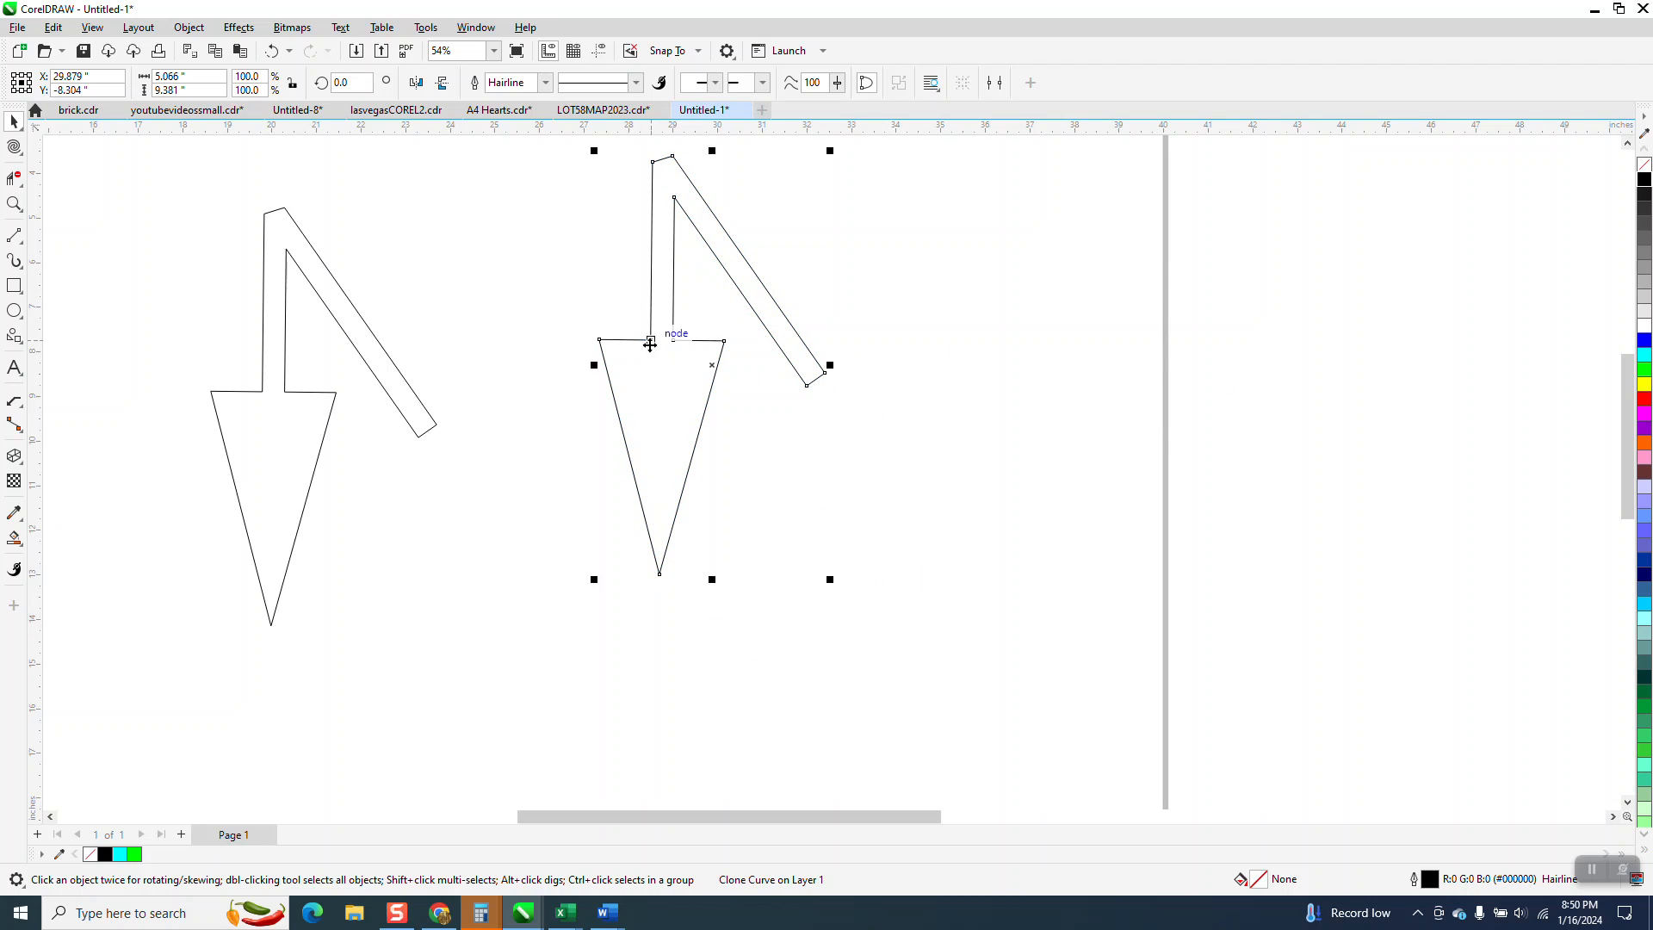
Step: Set the clone's rotation centre on its arrow tip and create a copy rotated by 45°
left_click(711, 363)
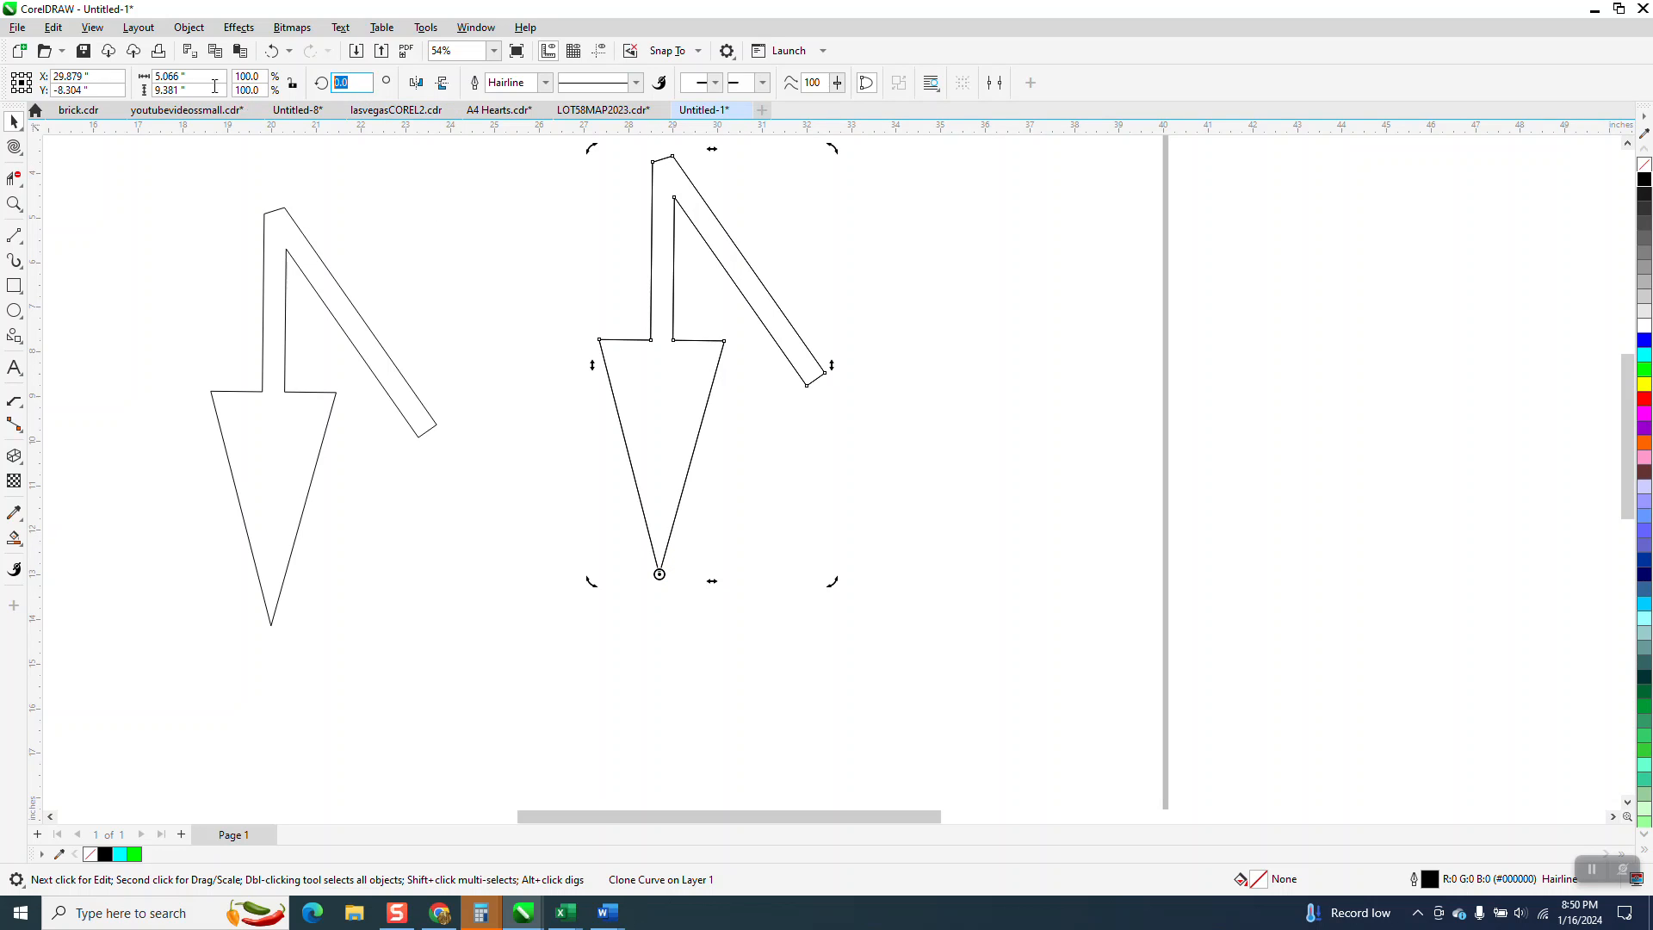
type("45")
key("Return")
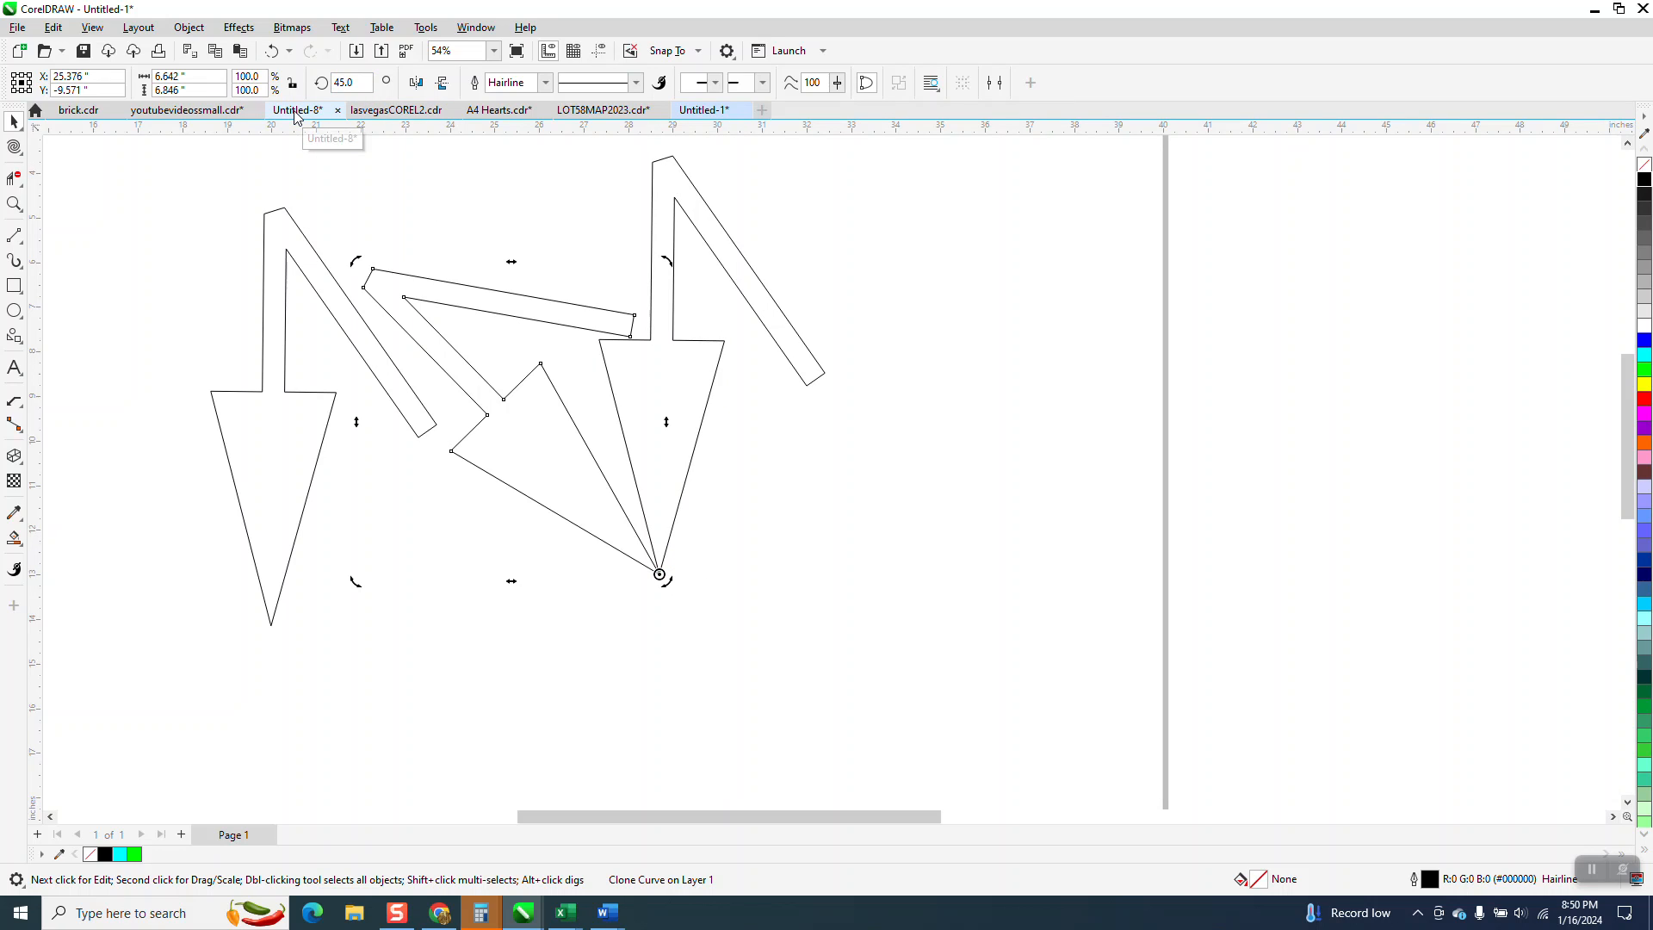
Step: Repeat the 45° rotated copy around the arrow tip until eight arrows form a full ring
key("ctrl+r")
key("ctrl+r")
key("ctrl+r")
key("ctrl+r")
key("ctrl+r")
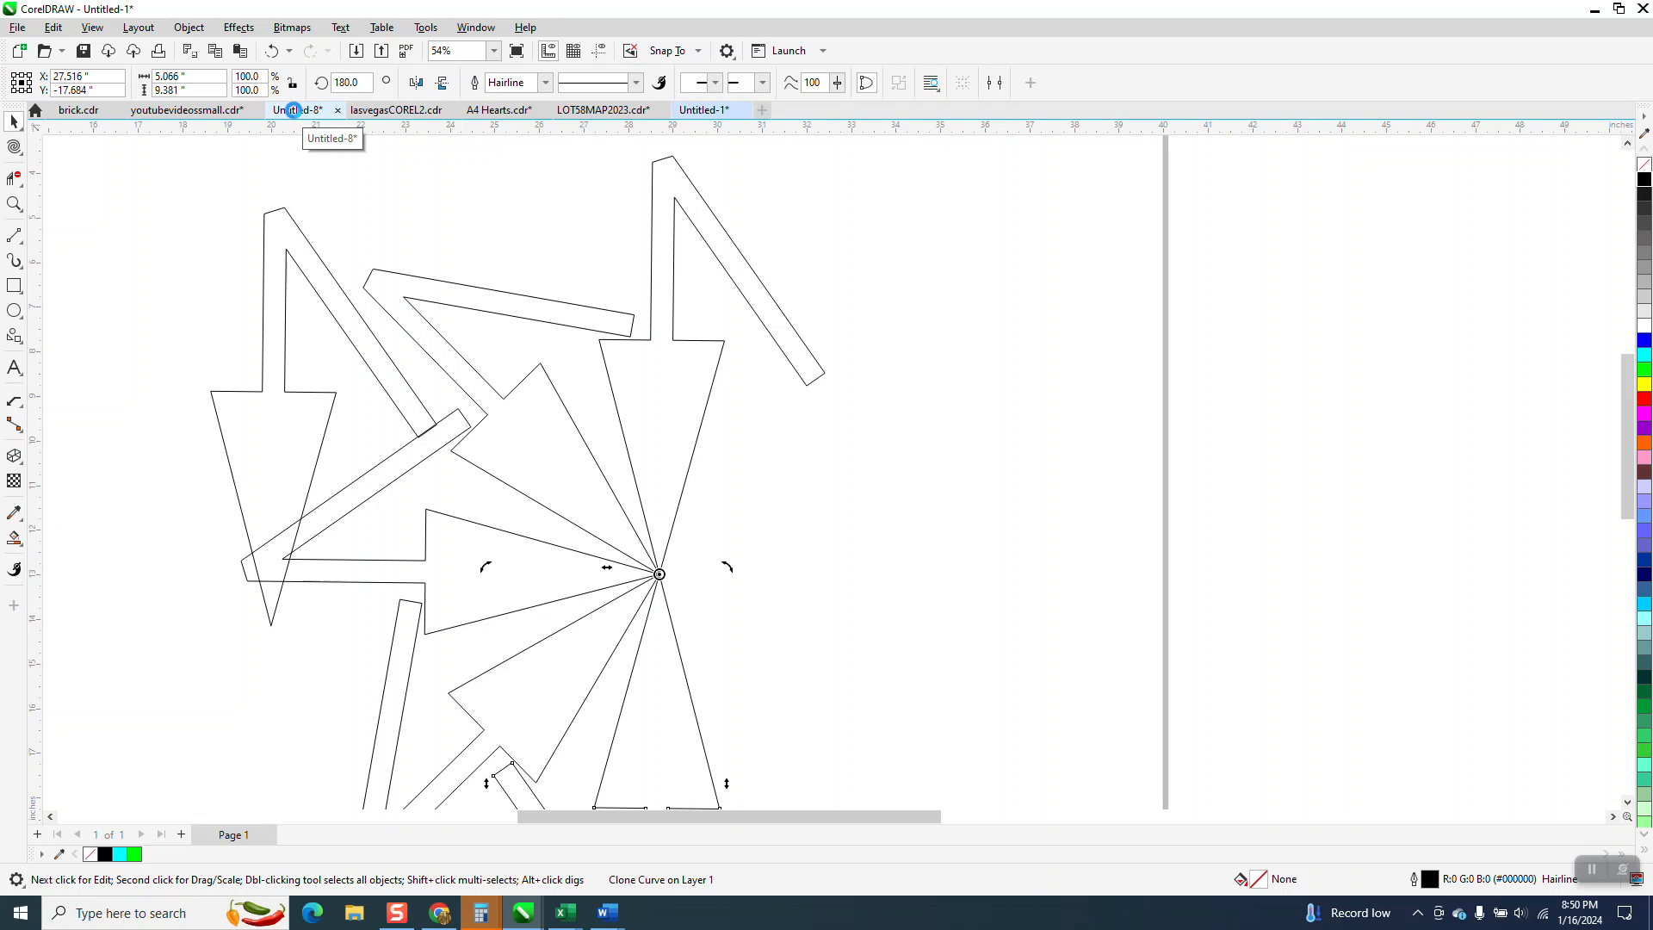
key("ctrl+r")
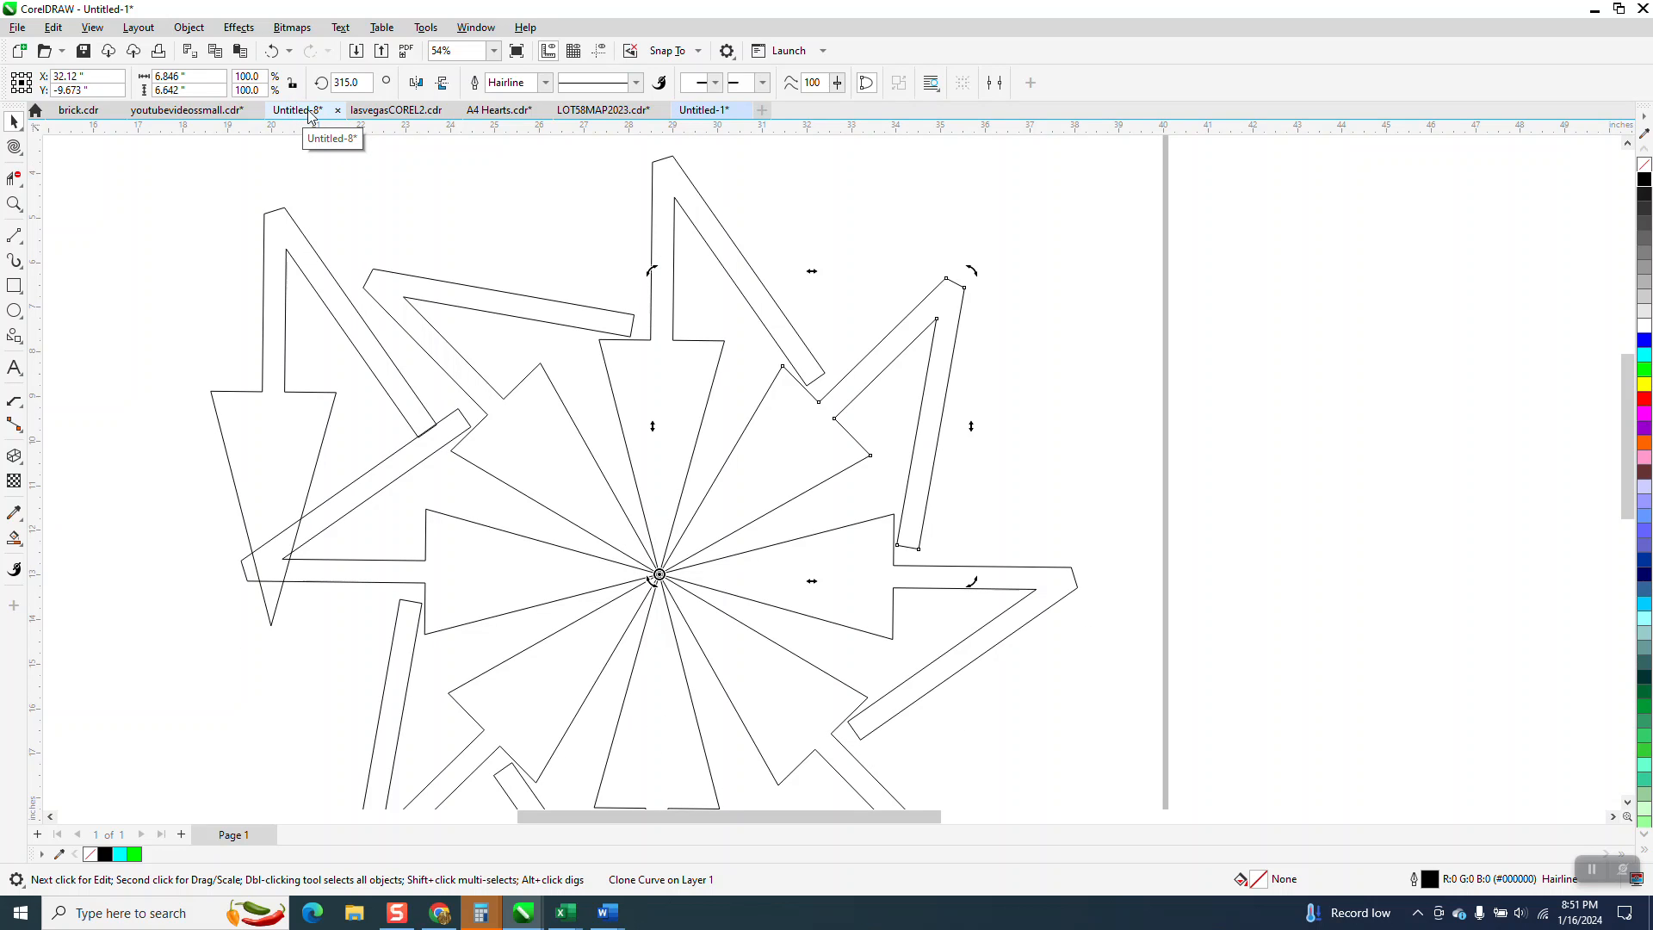
Step: Move the original arrow to about X 19.1, Y -8.7 in, flare its tail end outward and delete the node at the bend's top
left_click_drag(273, 275, 184, 244)
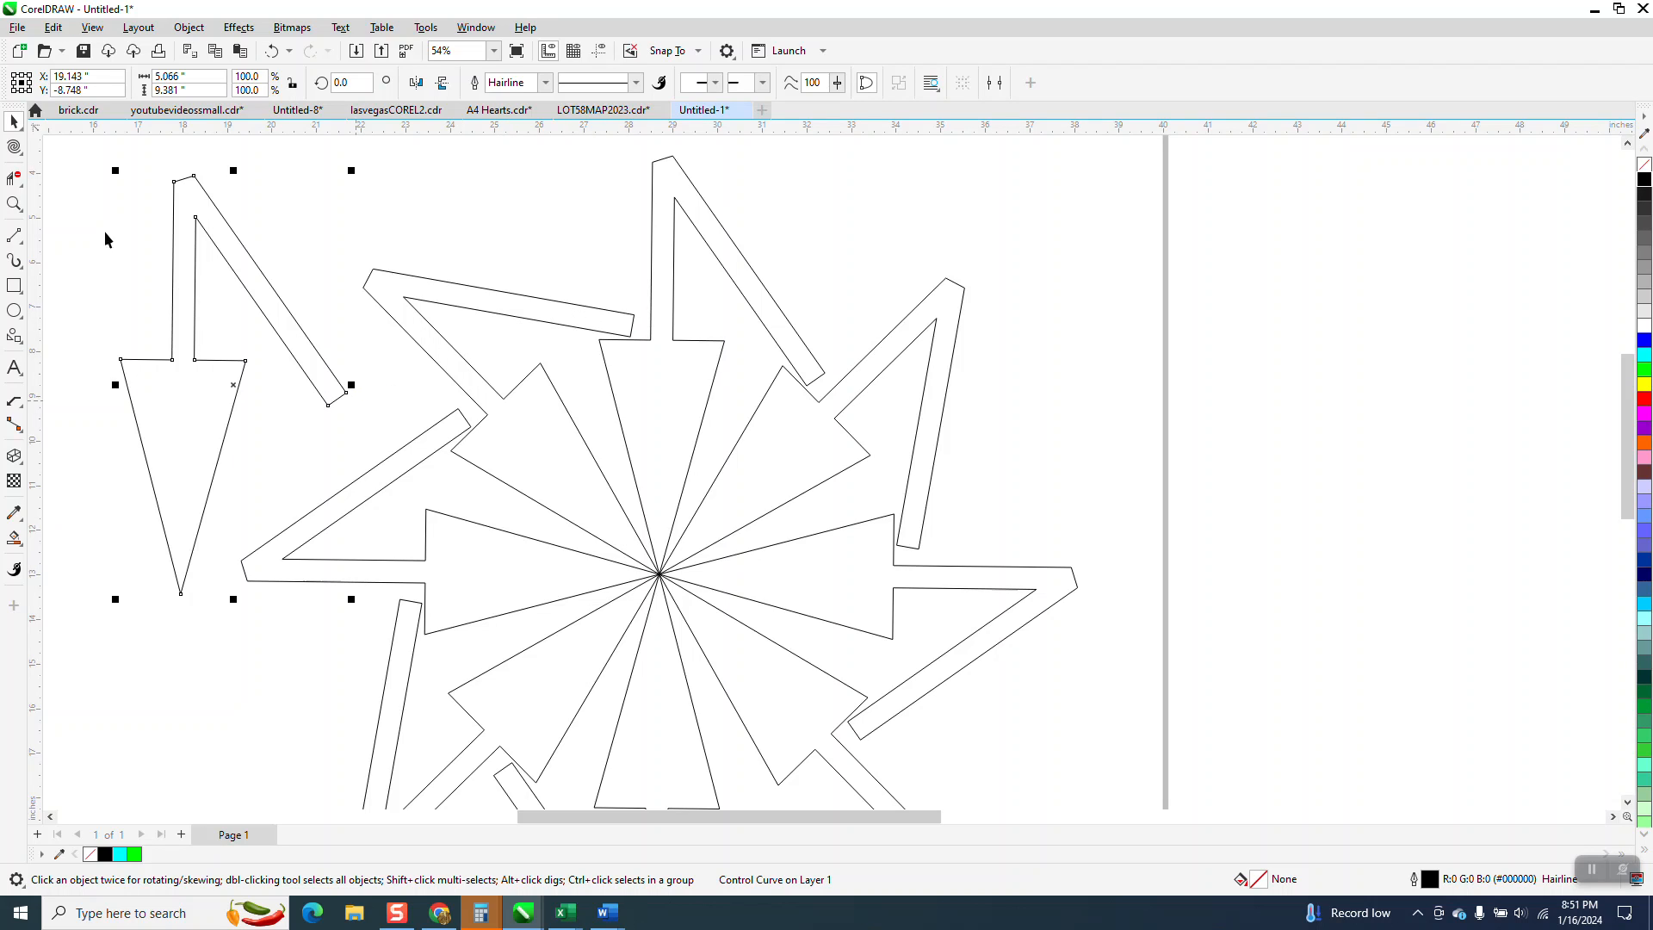
left_click(23, 160)
left_click(75, 155)
left_click_drag(330, 408, 361, 207)
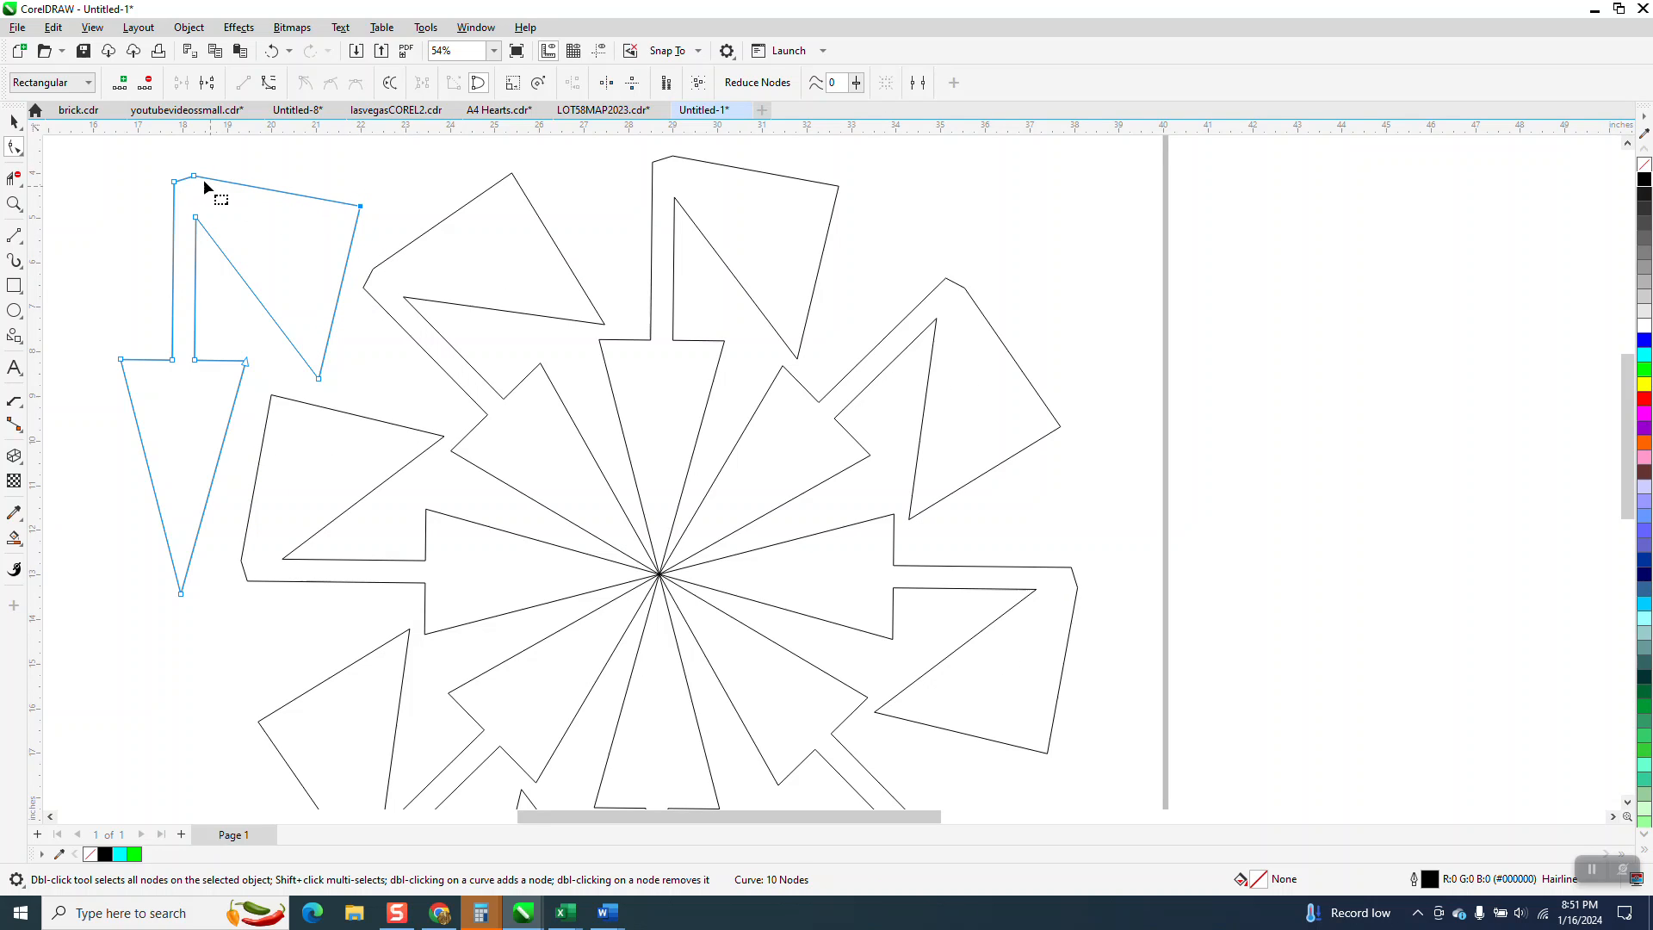
key("Delete")
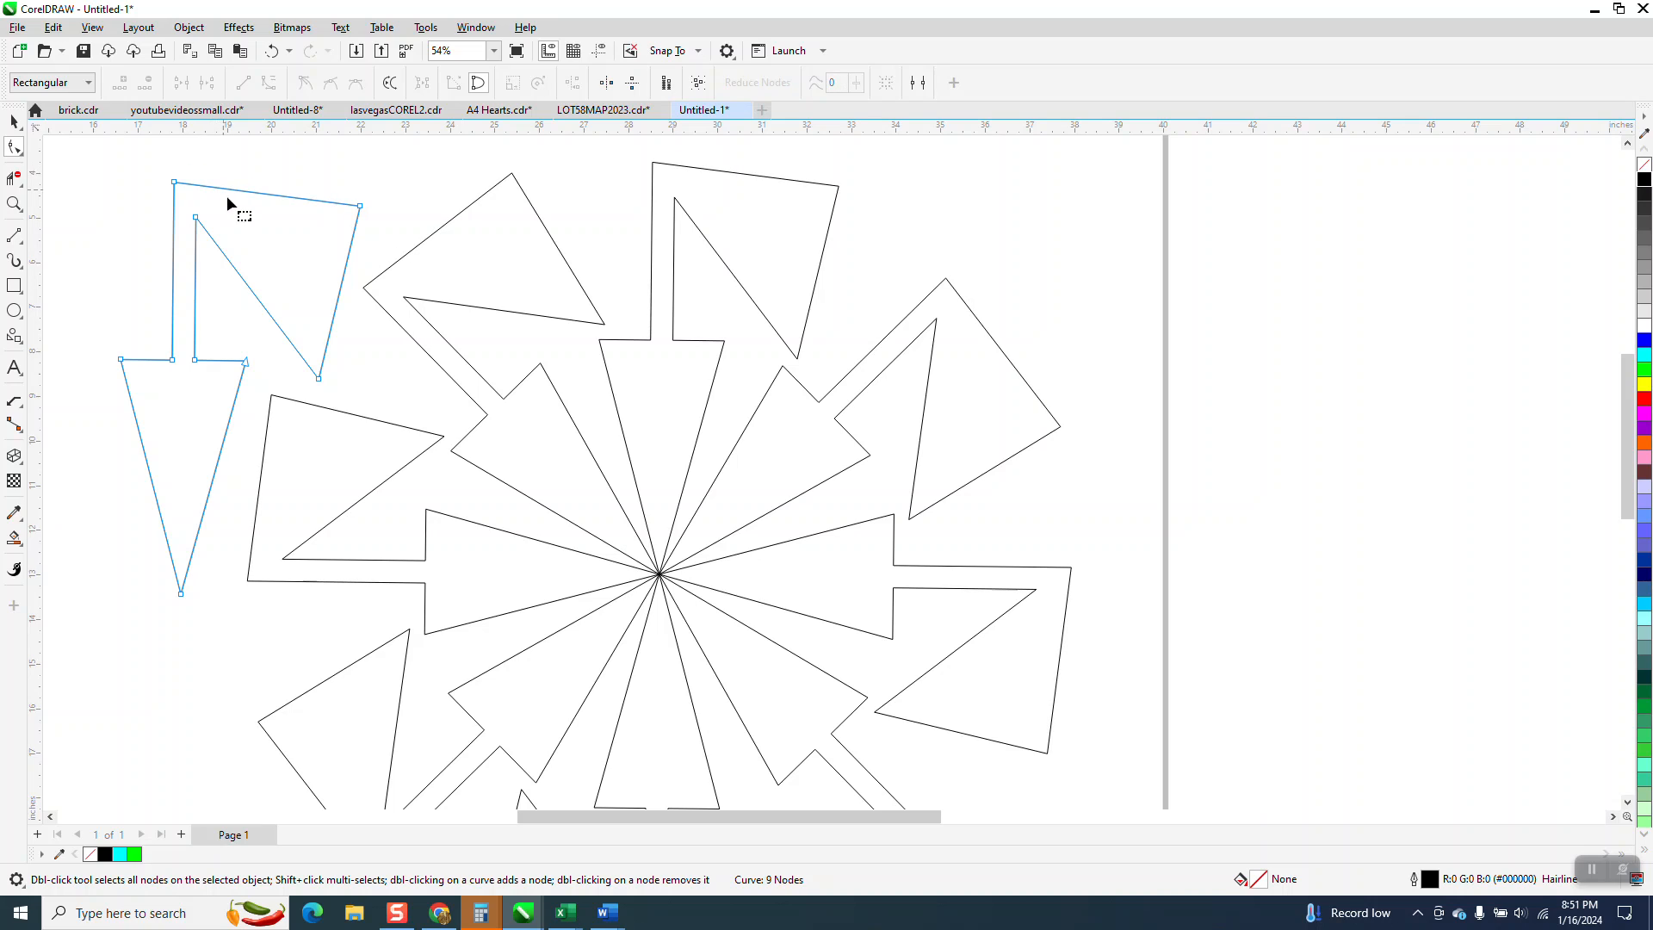
Step: Pull both arrowhead barbs of the original into swept-back points and move it to about X 14.2, Y -6.3 in
left_click_drag(245, 361, 254, 323)
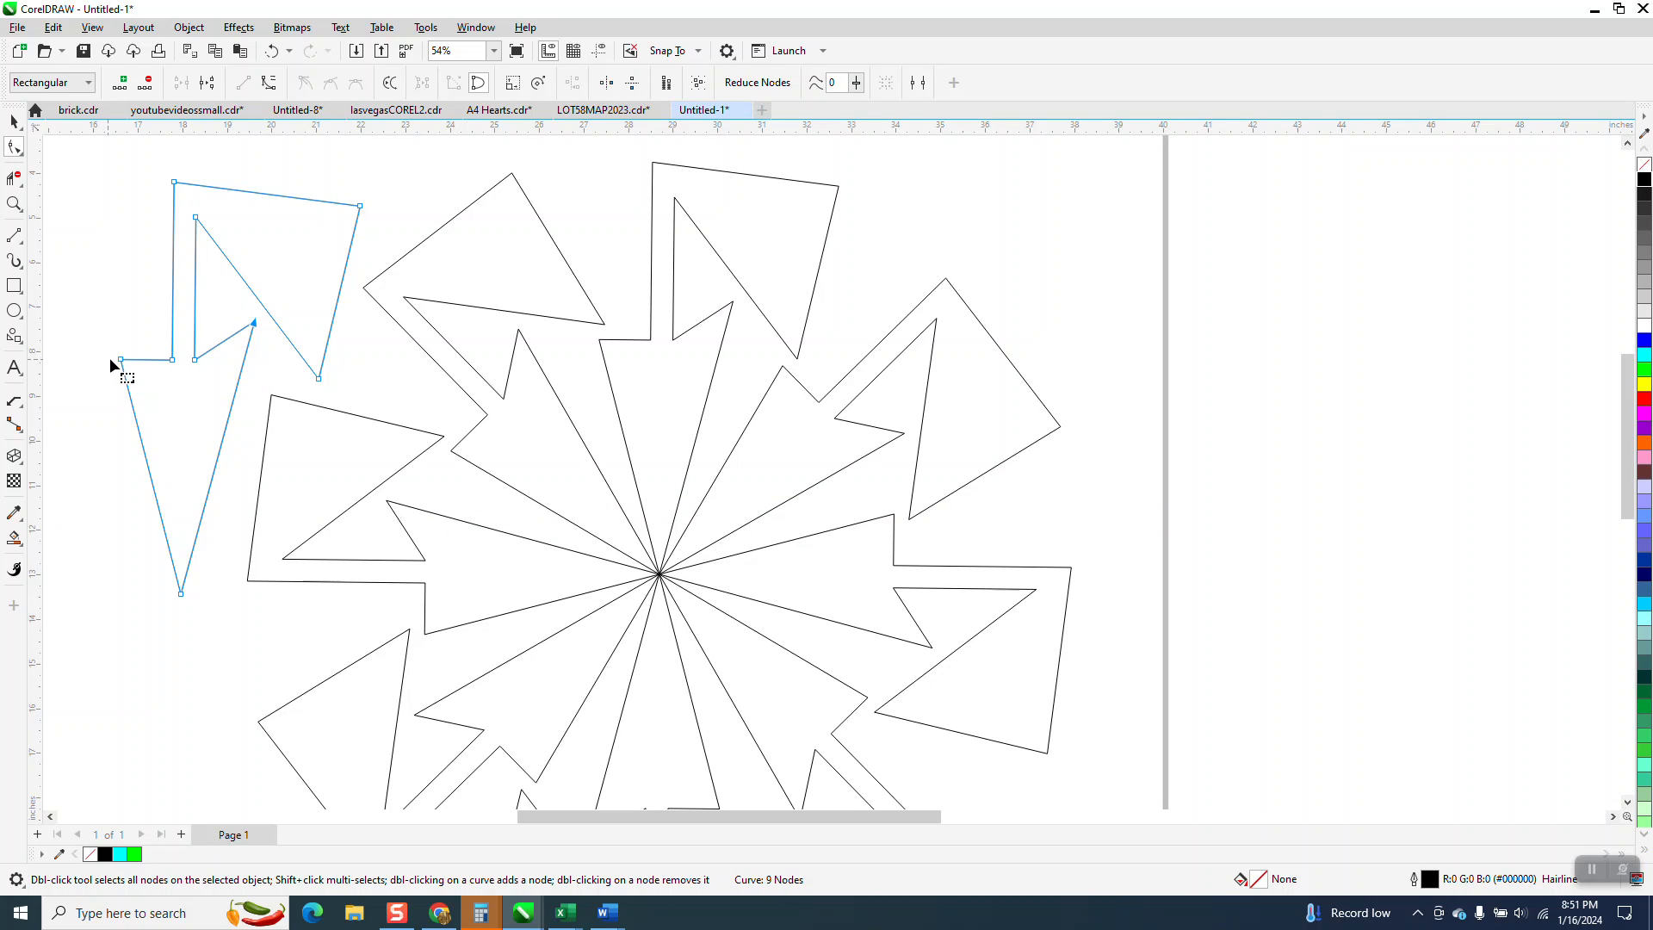
left_click_drag(121, 360, 122, 304)
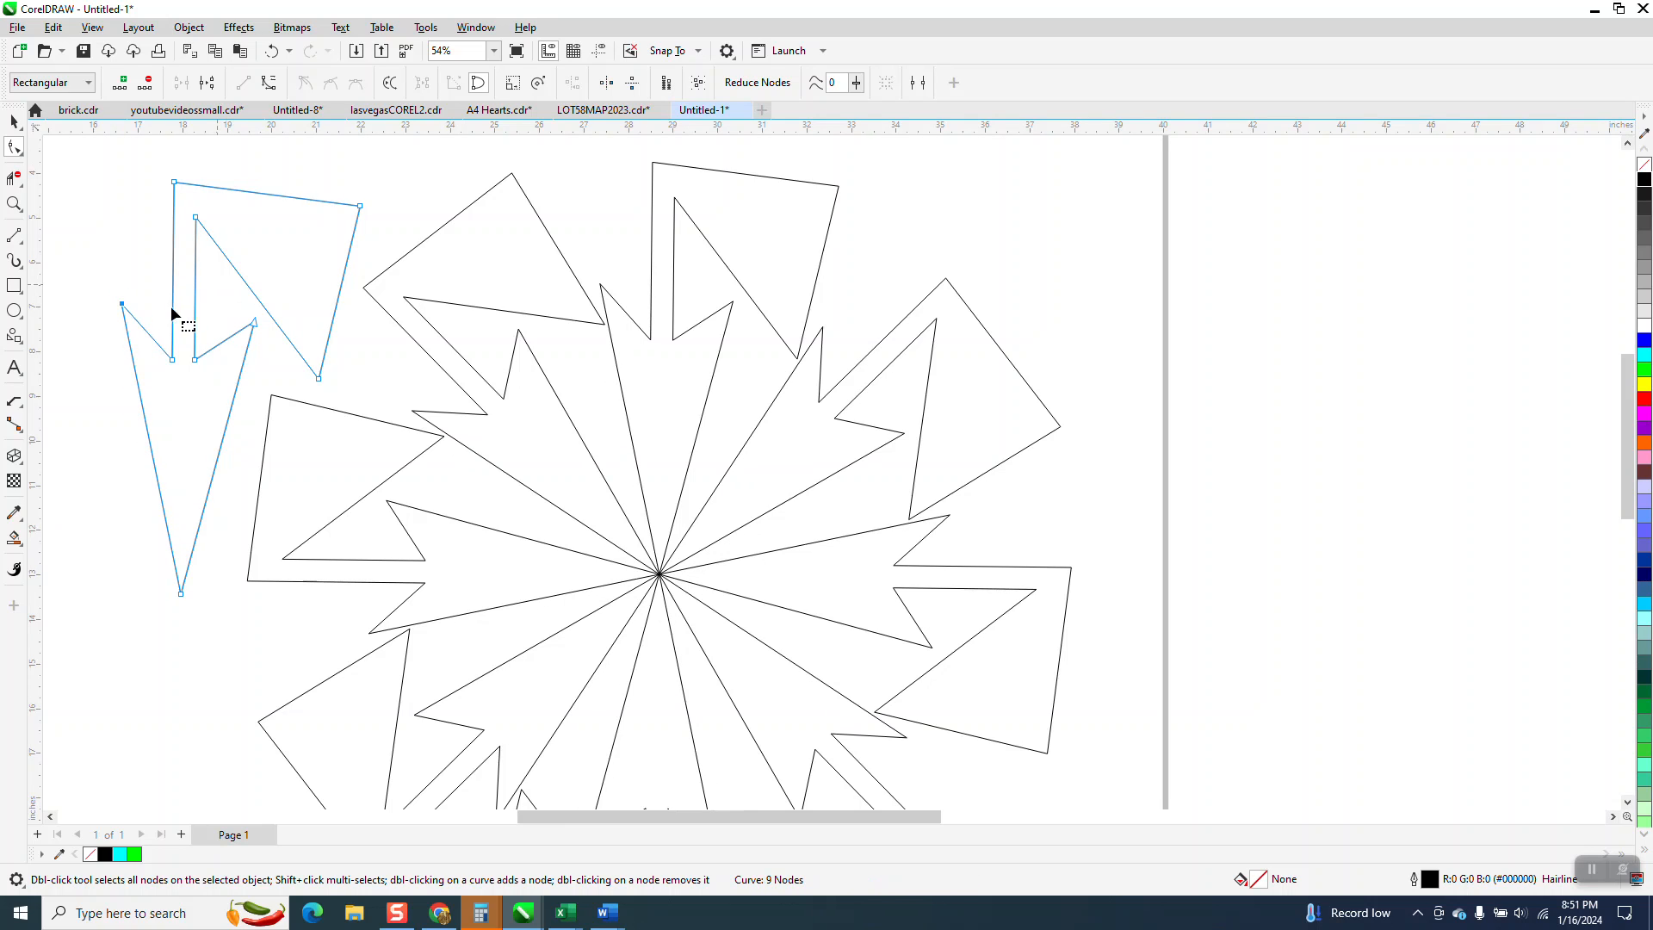
scroll(205, 310, "down", 2)
left_click(14, 121)
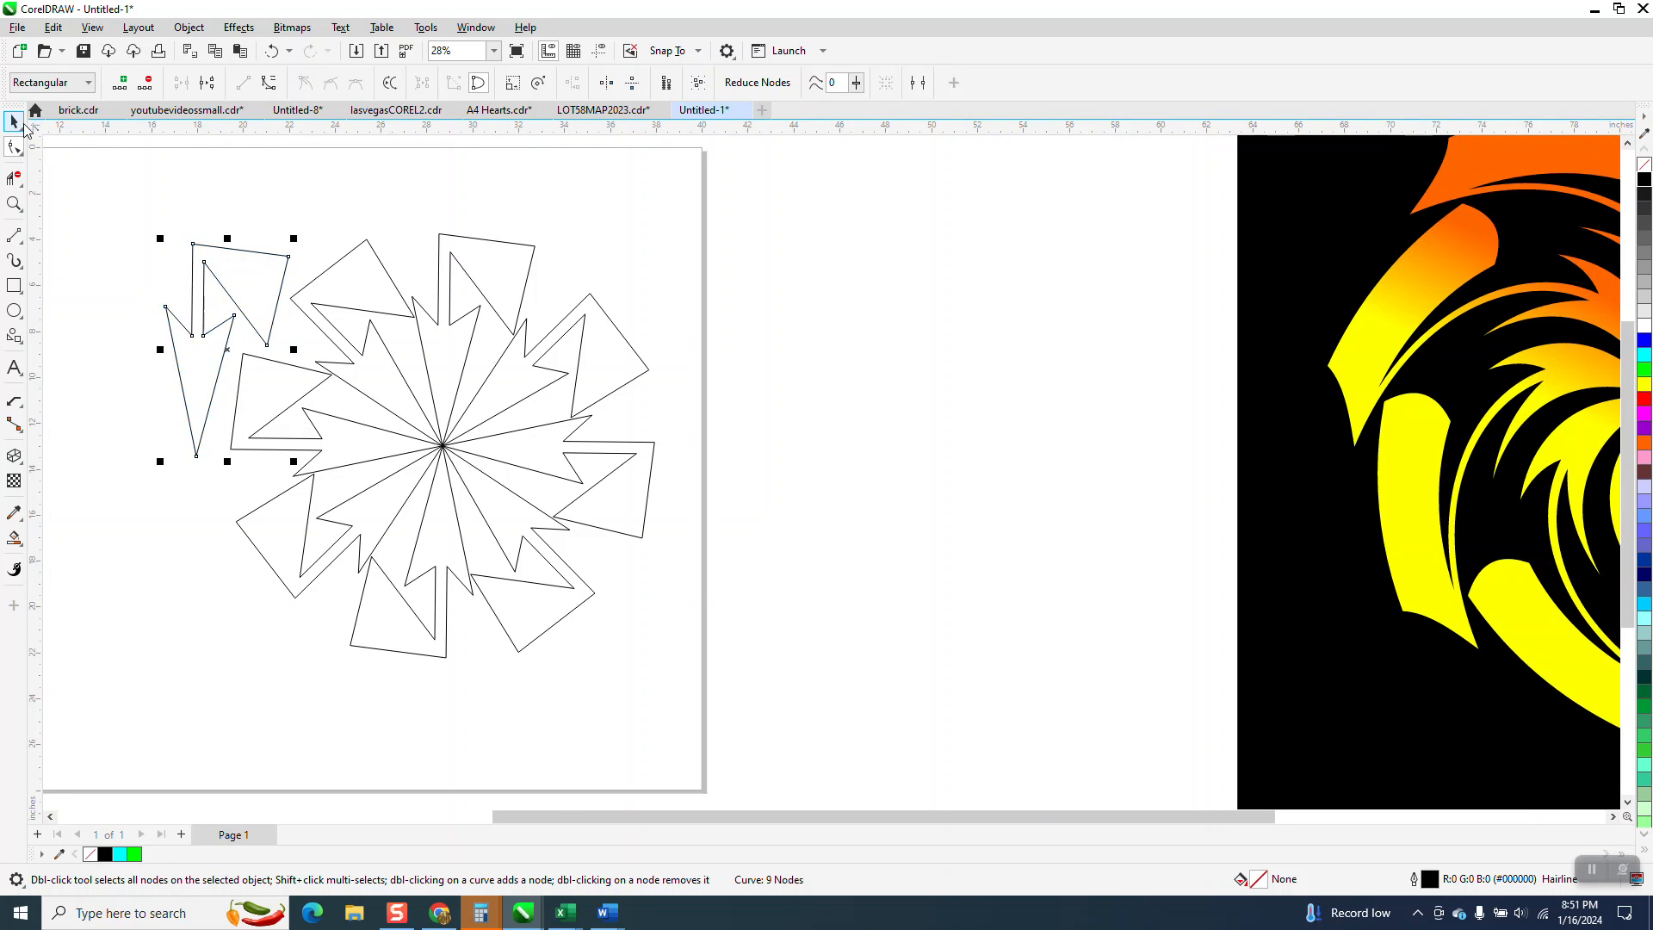
left_click_drag(231, 347, 118, 293)
scroll(304, 314, "down", 1)
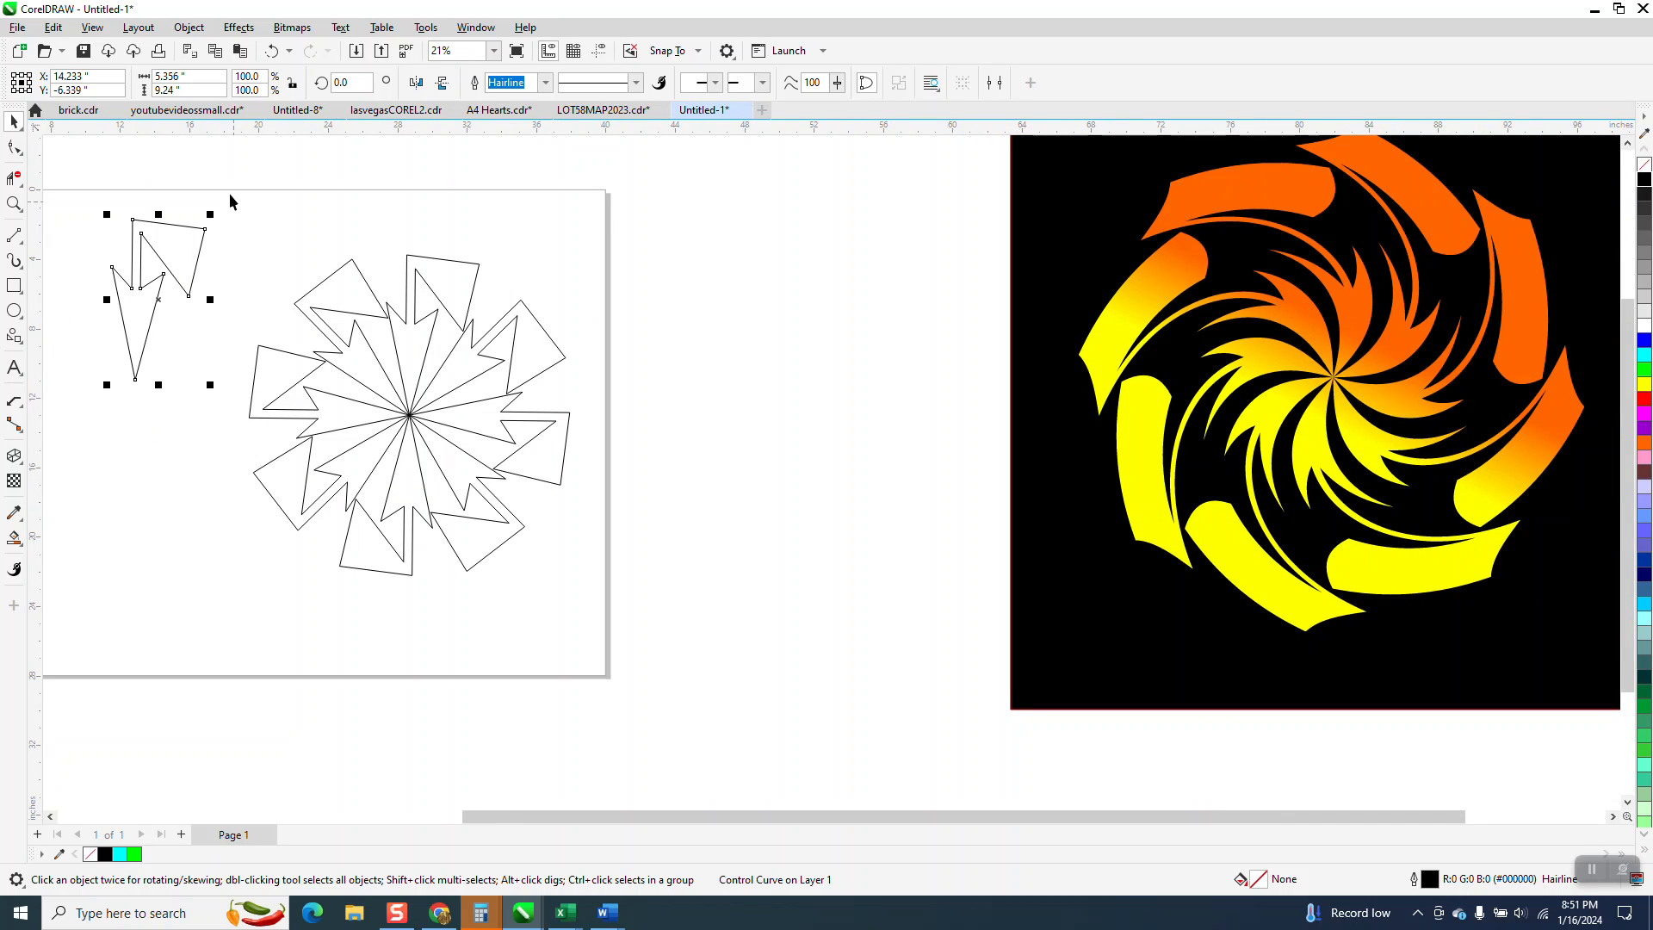
Step: Weld the eight arrows of the ring into one shape and move it to about X 34.5, Y -12.7 in
left_click_drag(227, 183, 732, 644)
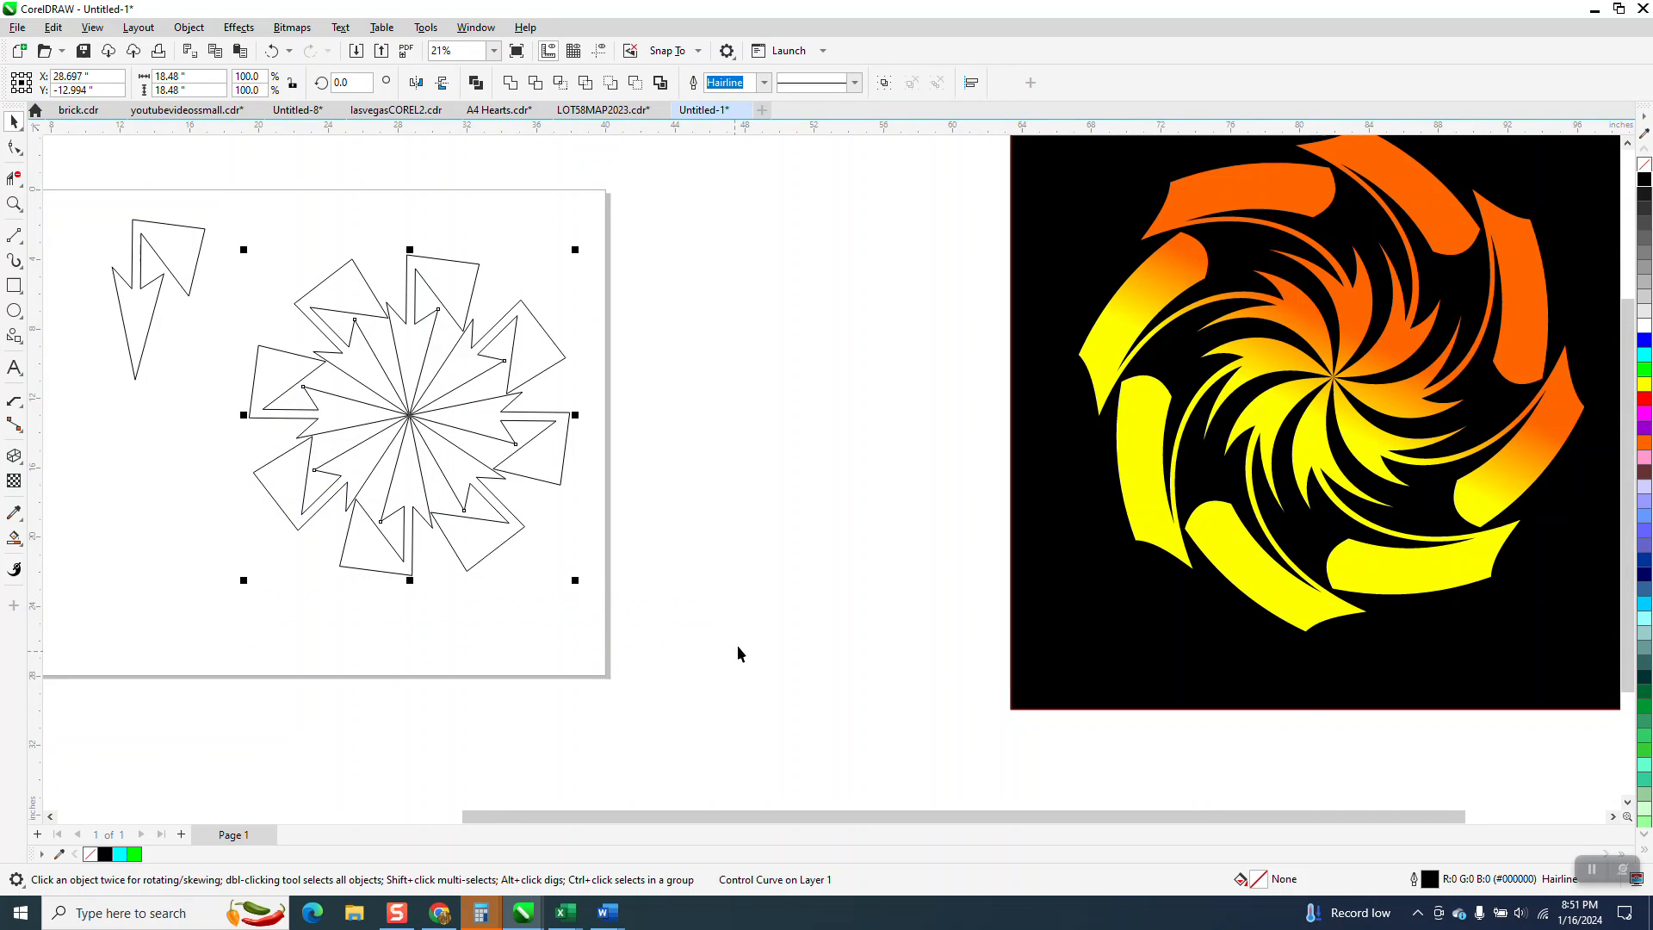
left_click(191, 28)
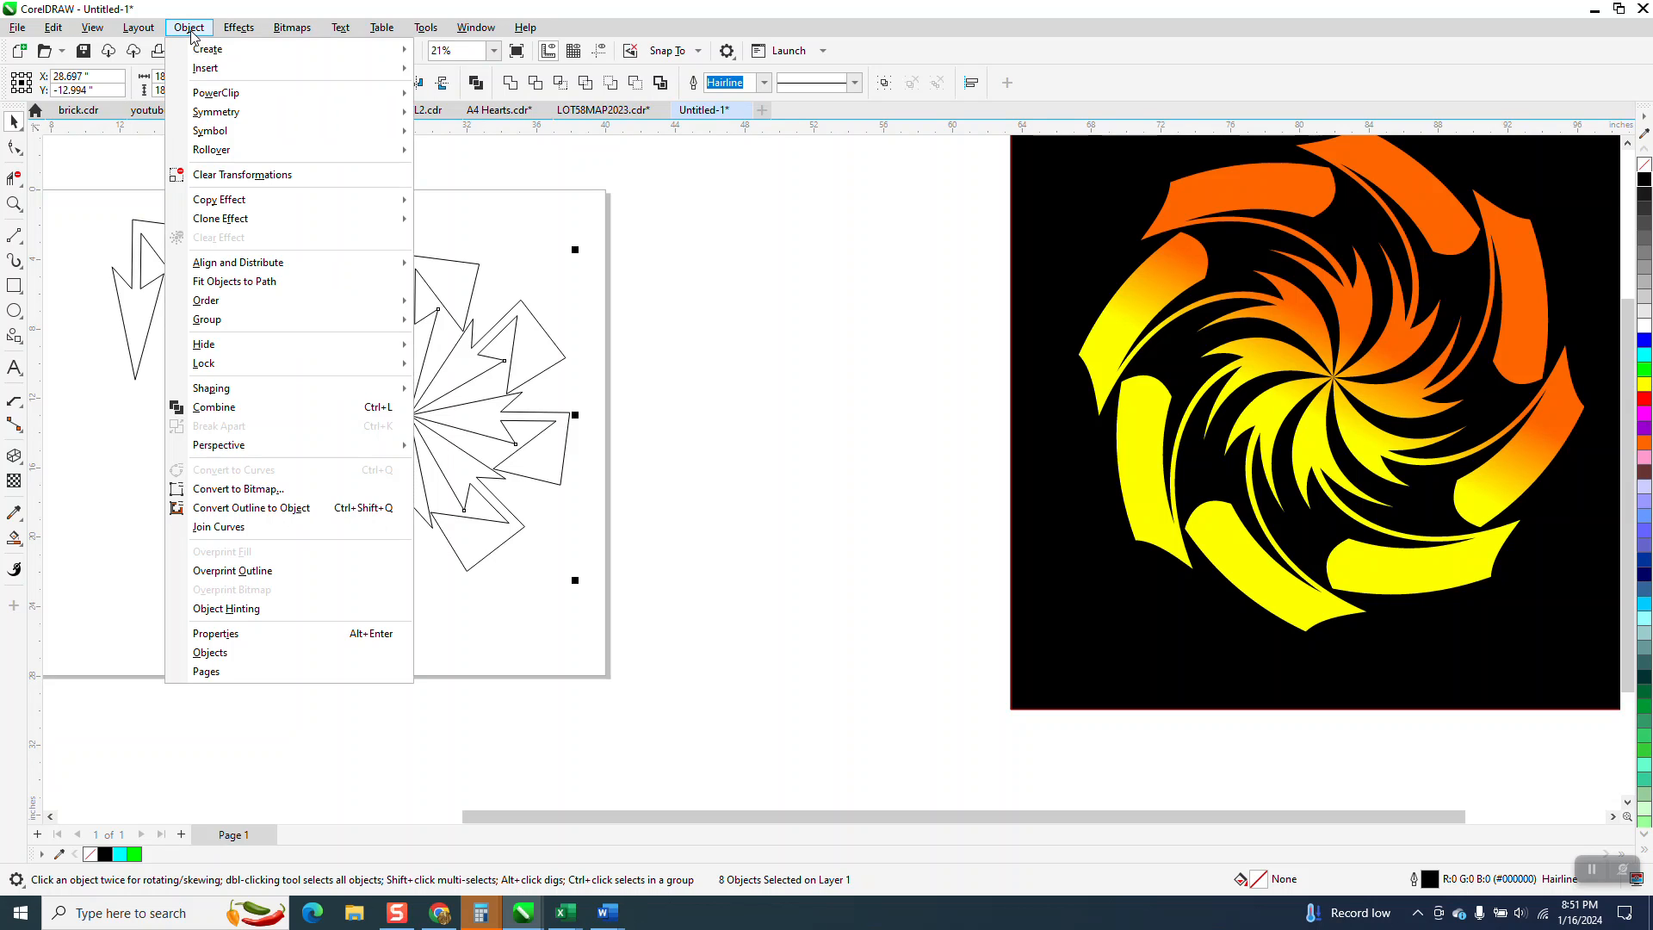
mouse_move(271, 331)
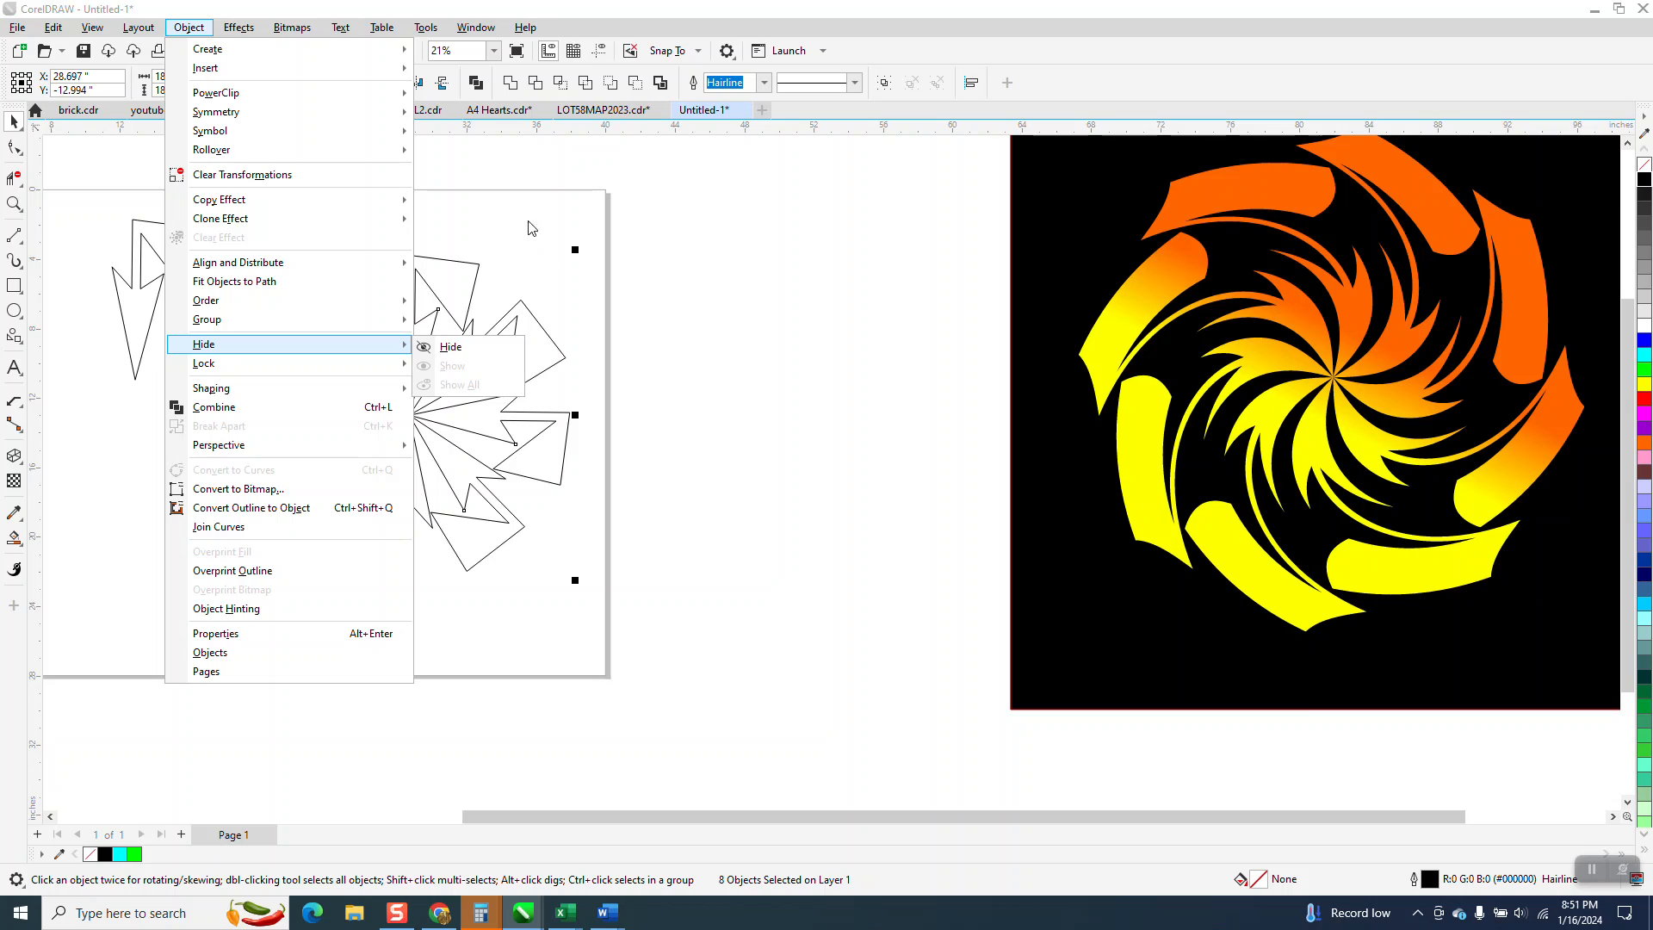
left_click(515, 88)
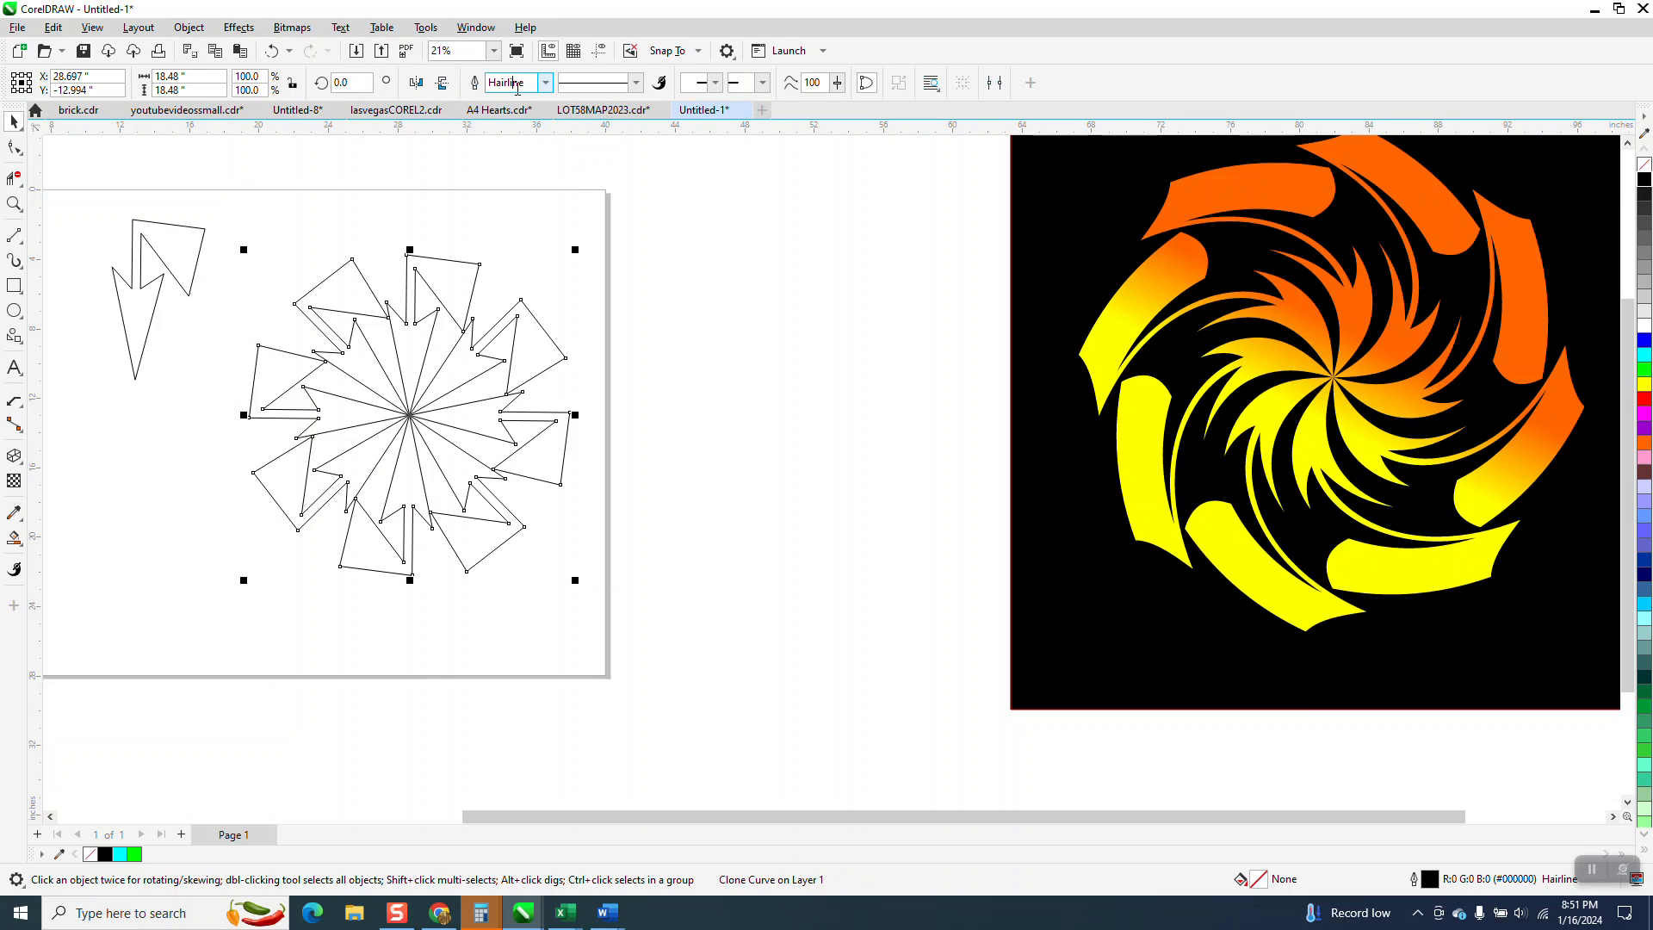
left_click(510, 359)
left_click_drag(511, 359, 610, 354)
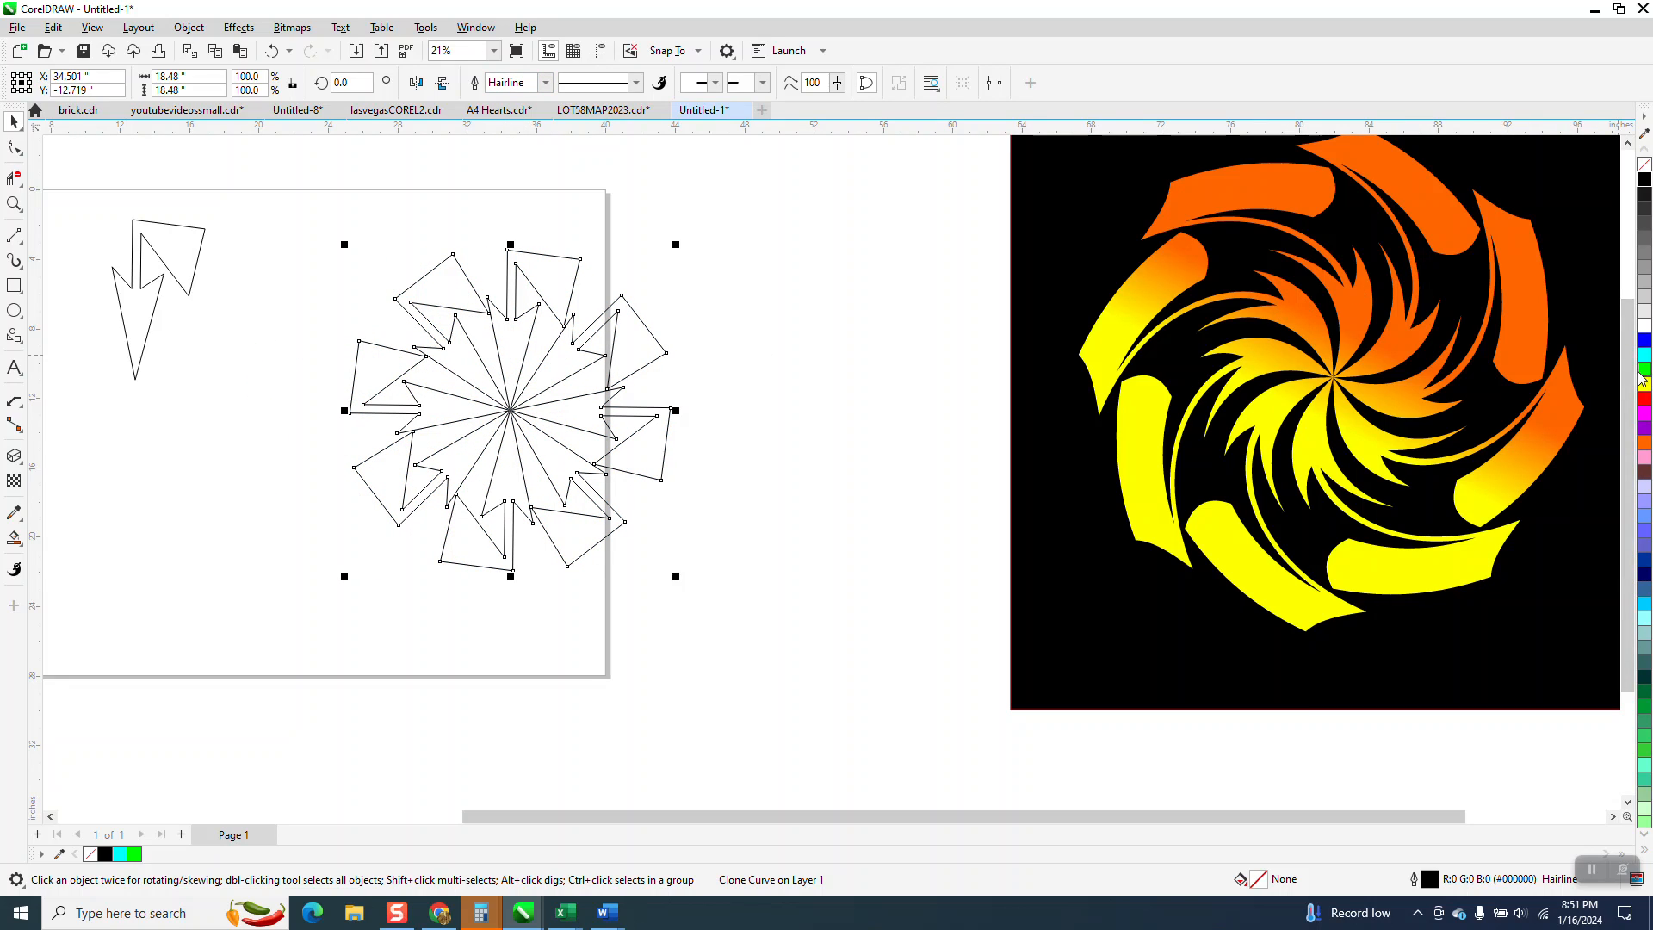
Step: Fill the welded pinwheel with orange (#FF6600) and remove its outline
left_click(1645, 400)
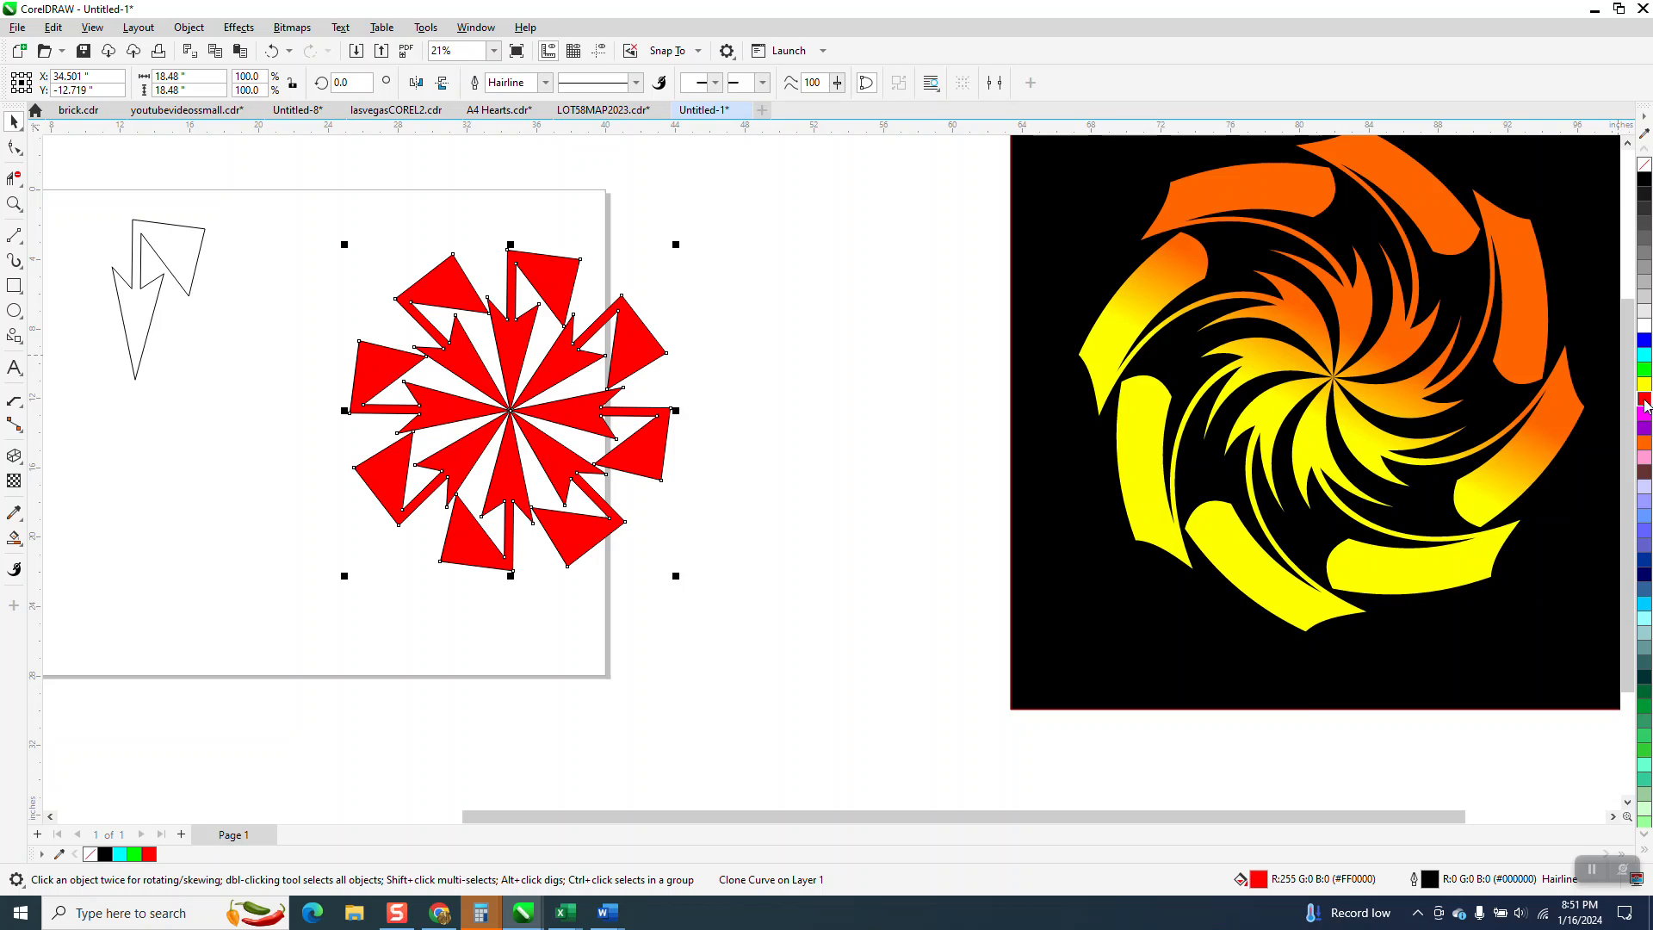
left_click(1645, 442)
right_click(1647, 167)
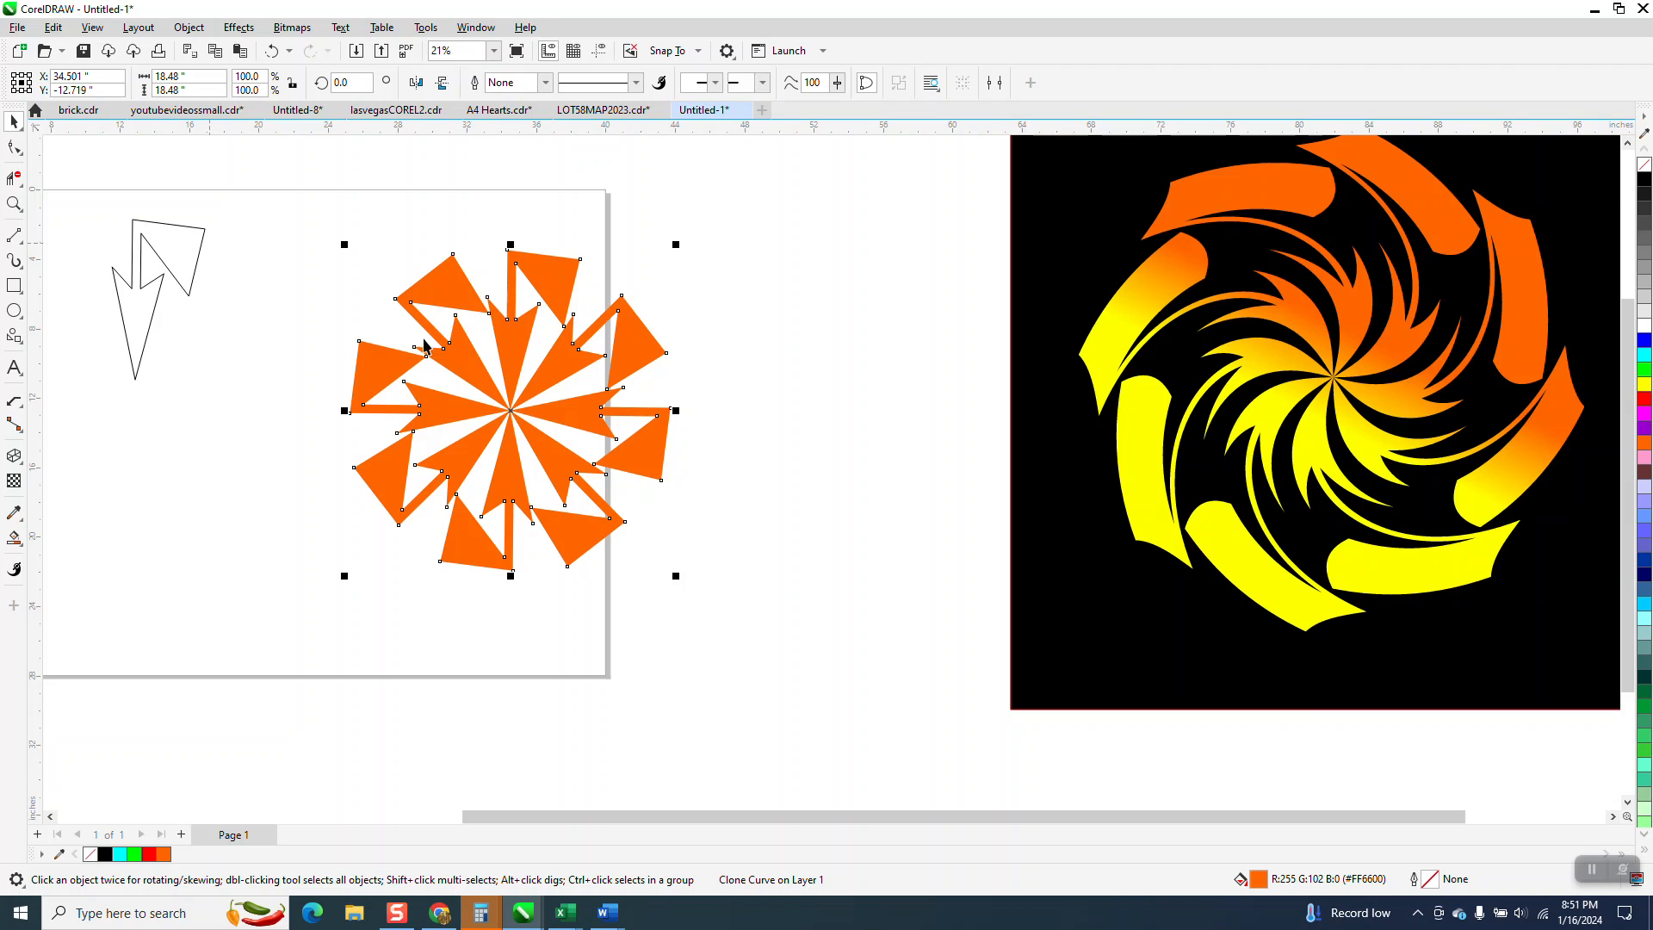
Step: Try to twirl the orange pinwheel around its centre, and undo the twirl
left_click(14, 148)
left_click(63, 217)
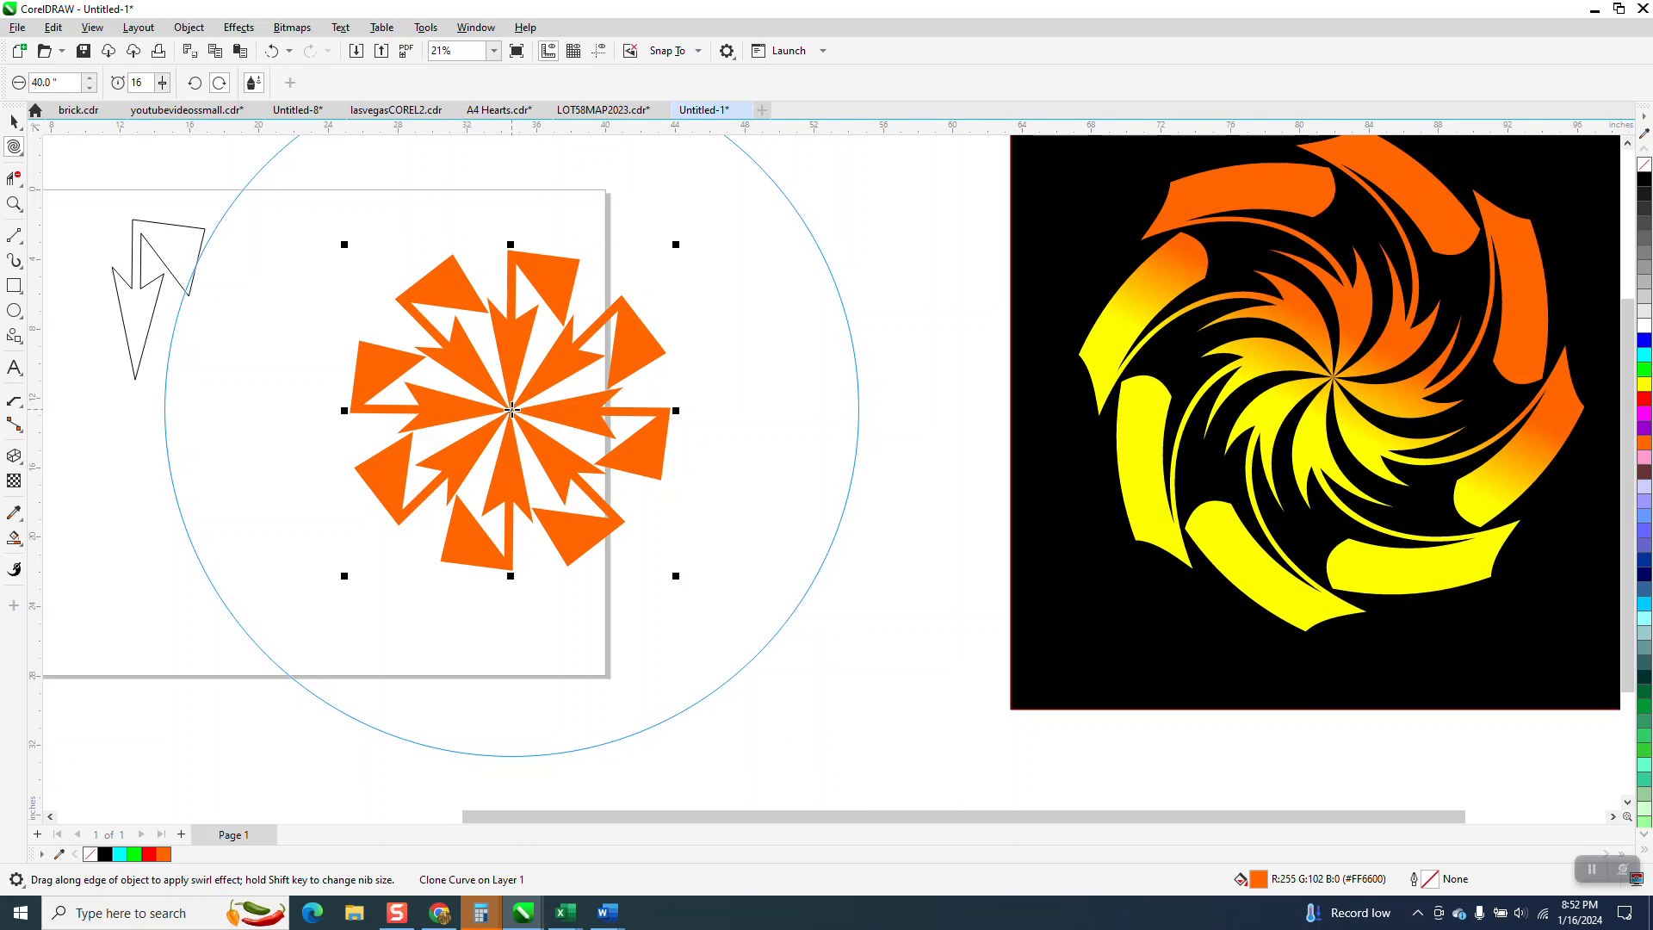
left_click_drag(511, 409, 510, 410)
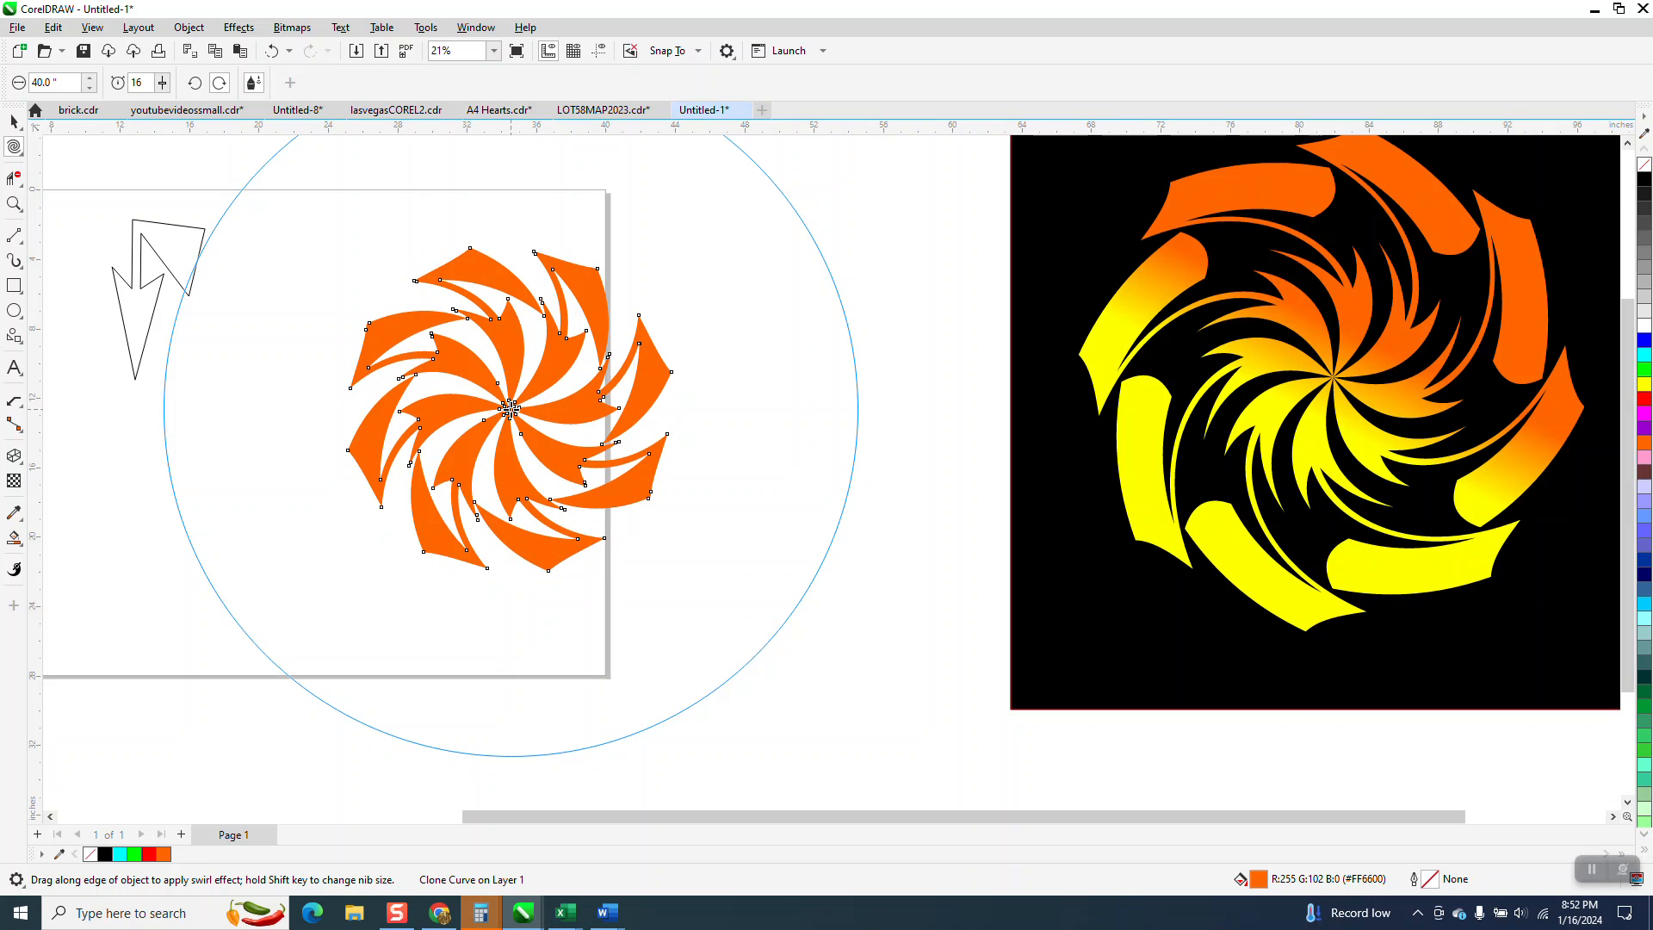
left_click(273, 52)
left_click(273, 51)
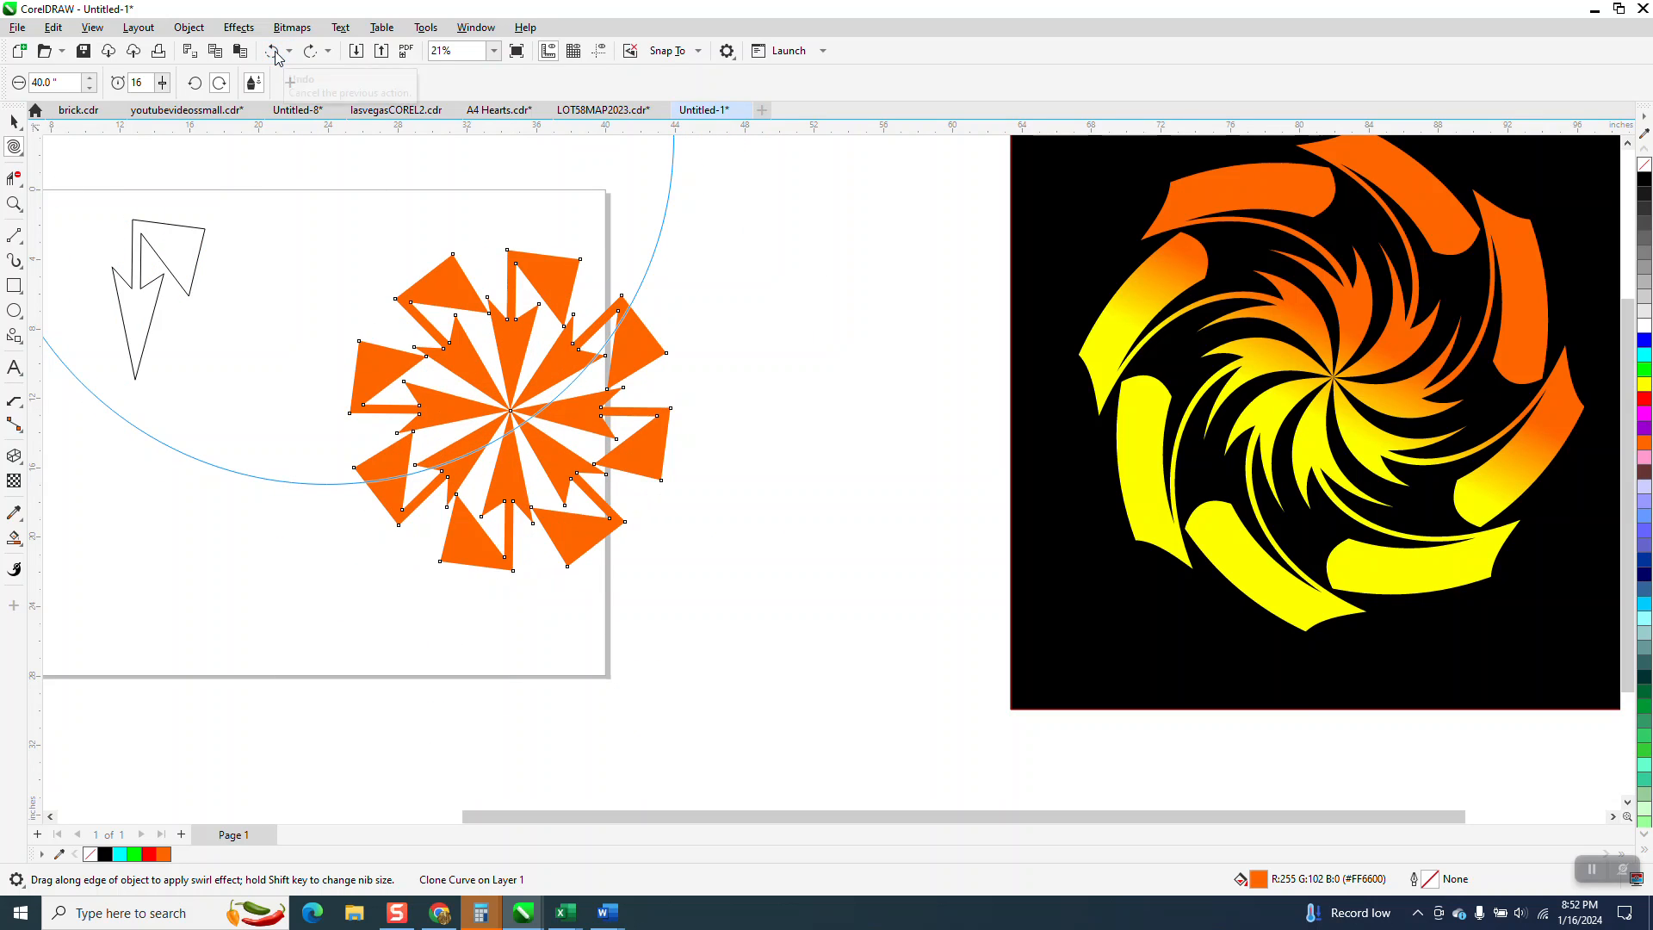
Step: Twirl the orange pinwheel around its centre into curved blades and move it so its centre sits near the page's right edge
left_click(509, 410)
left_click_drag(511, 409, 512, 410)
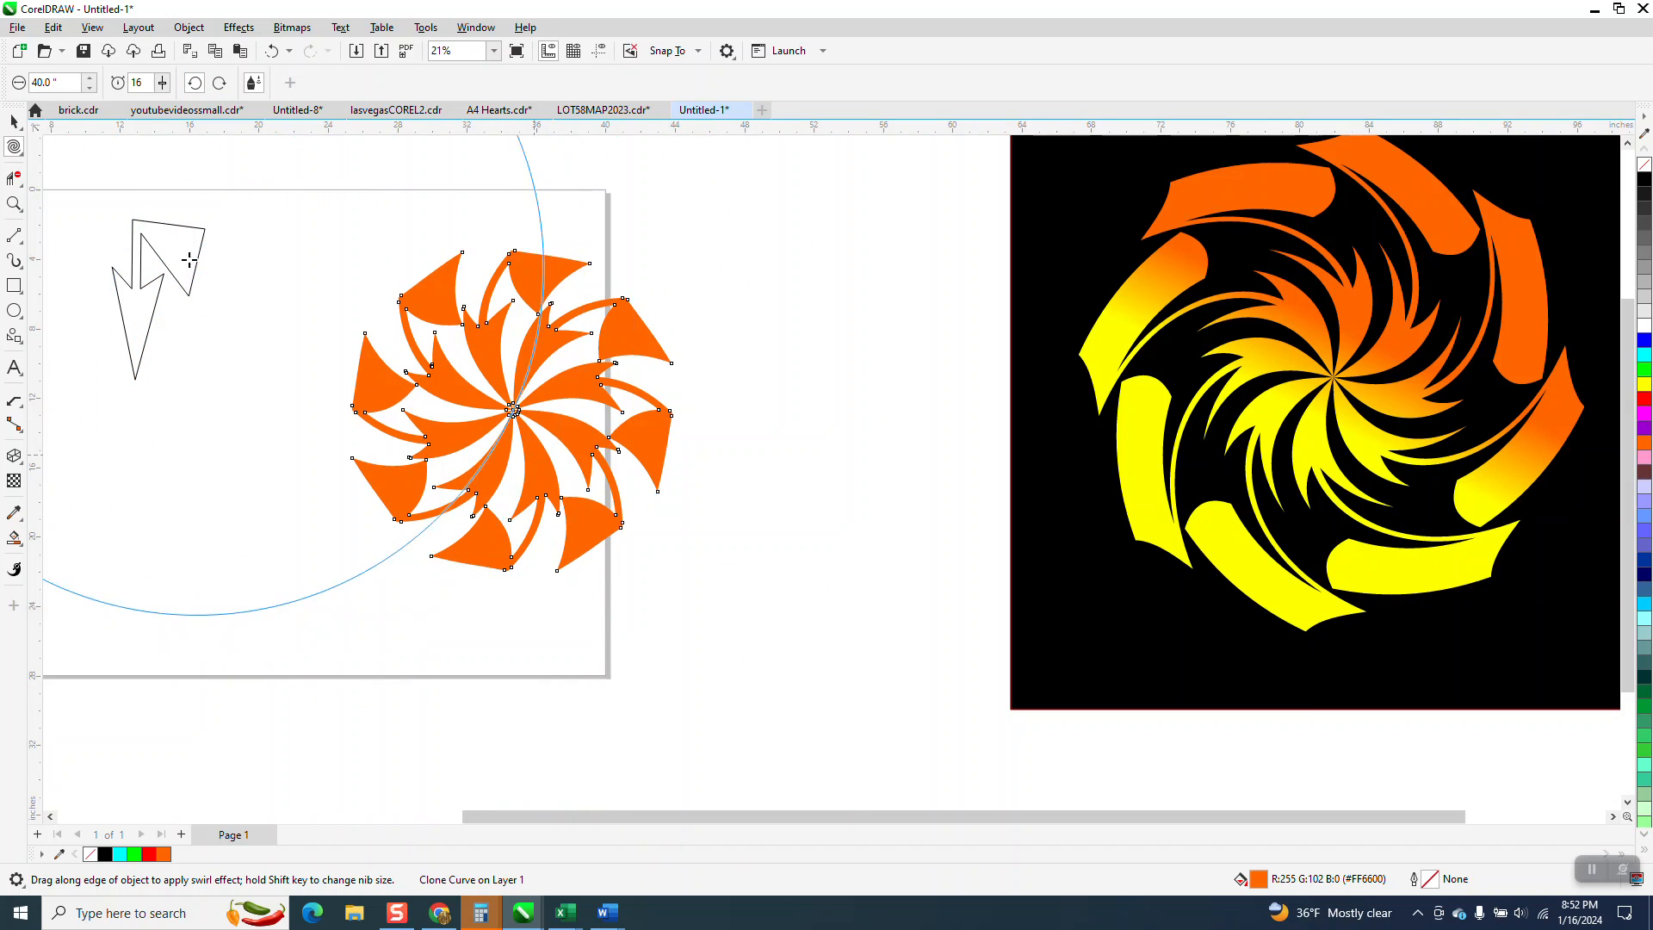
key("space")
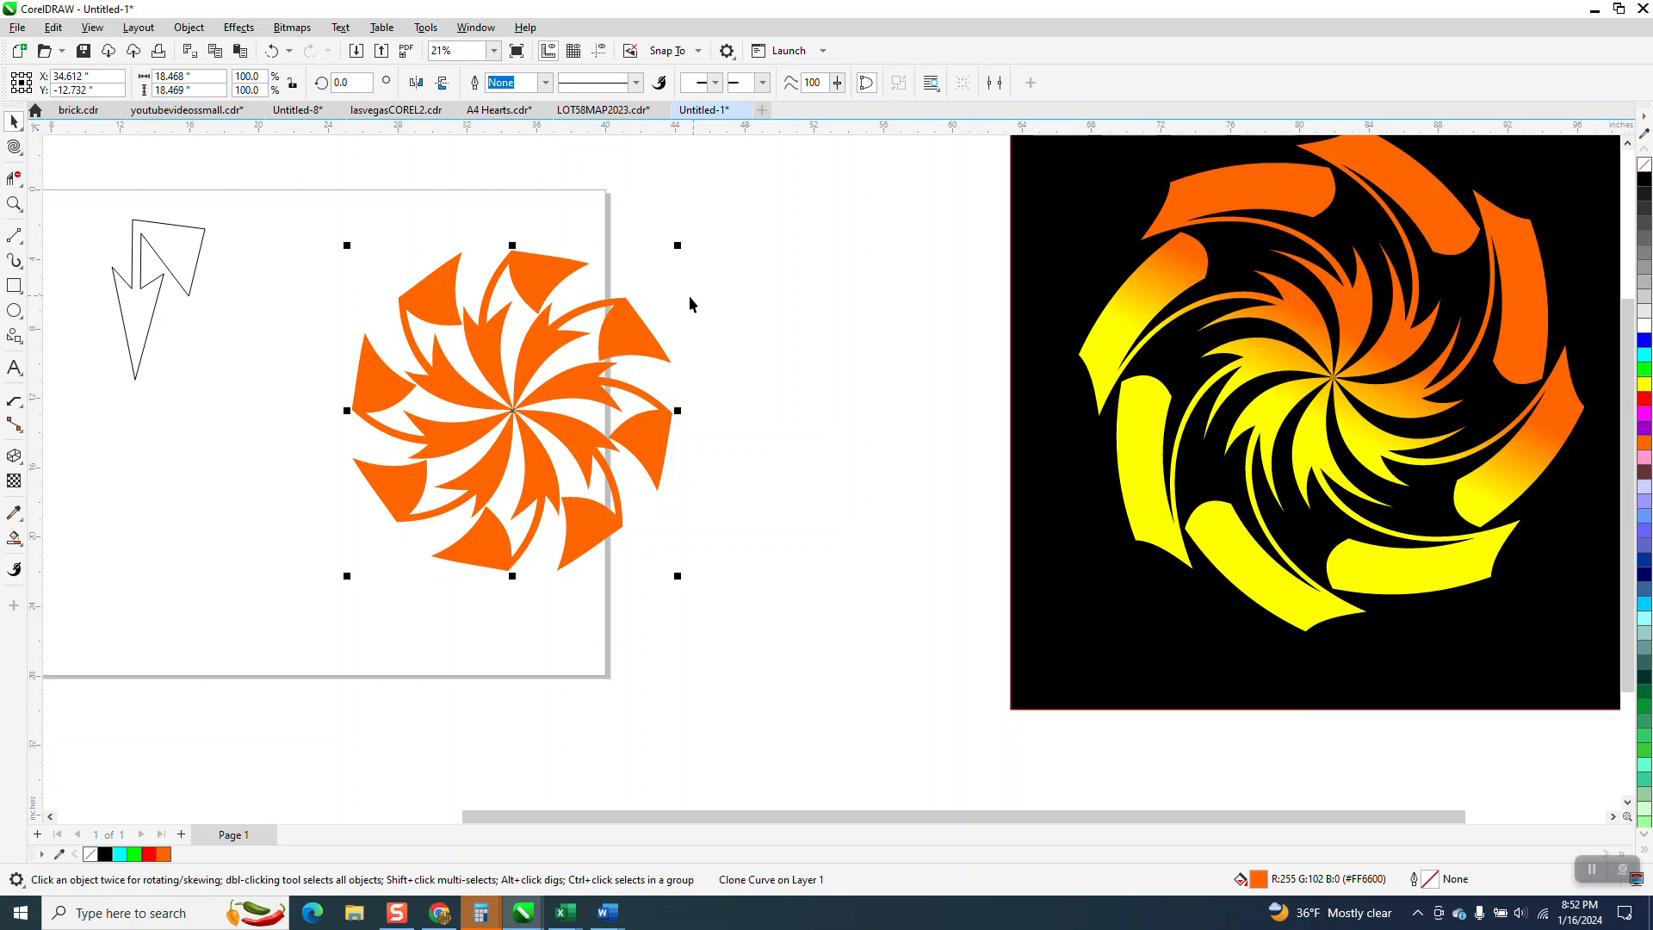
scroll(674, 298, "down", 1)
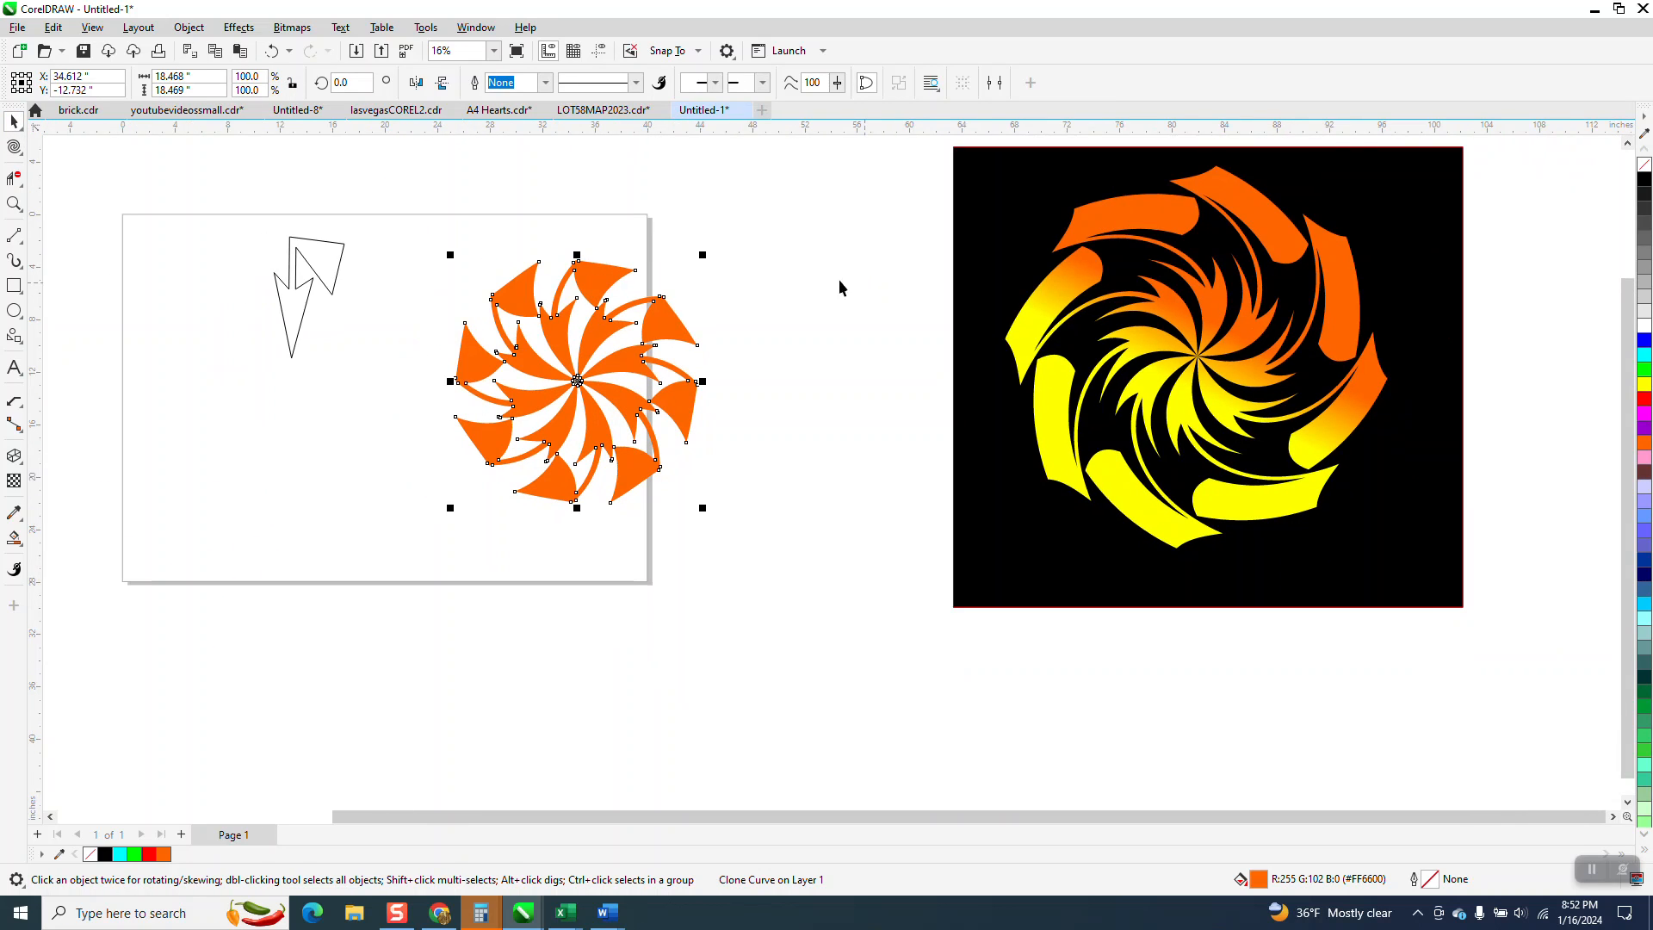
left_click_drag(700, 338, 767, 314)
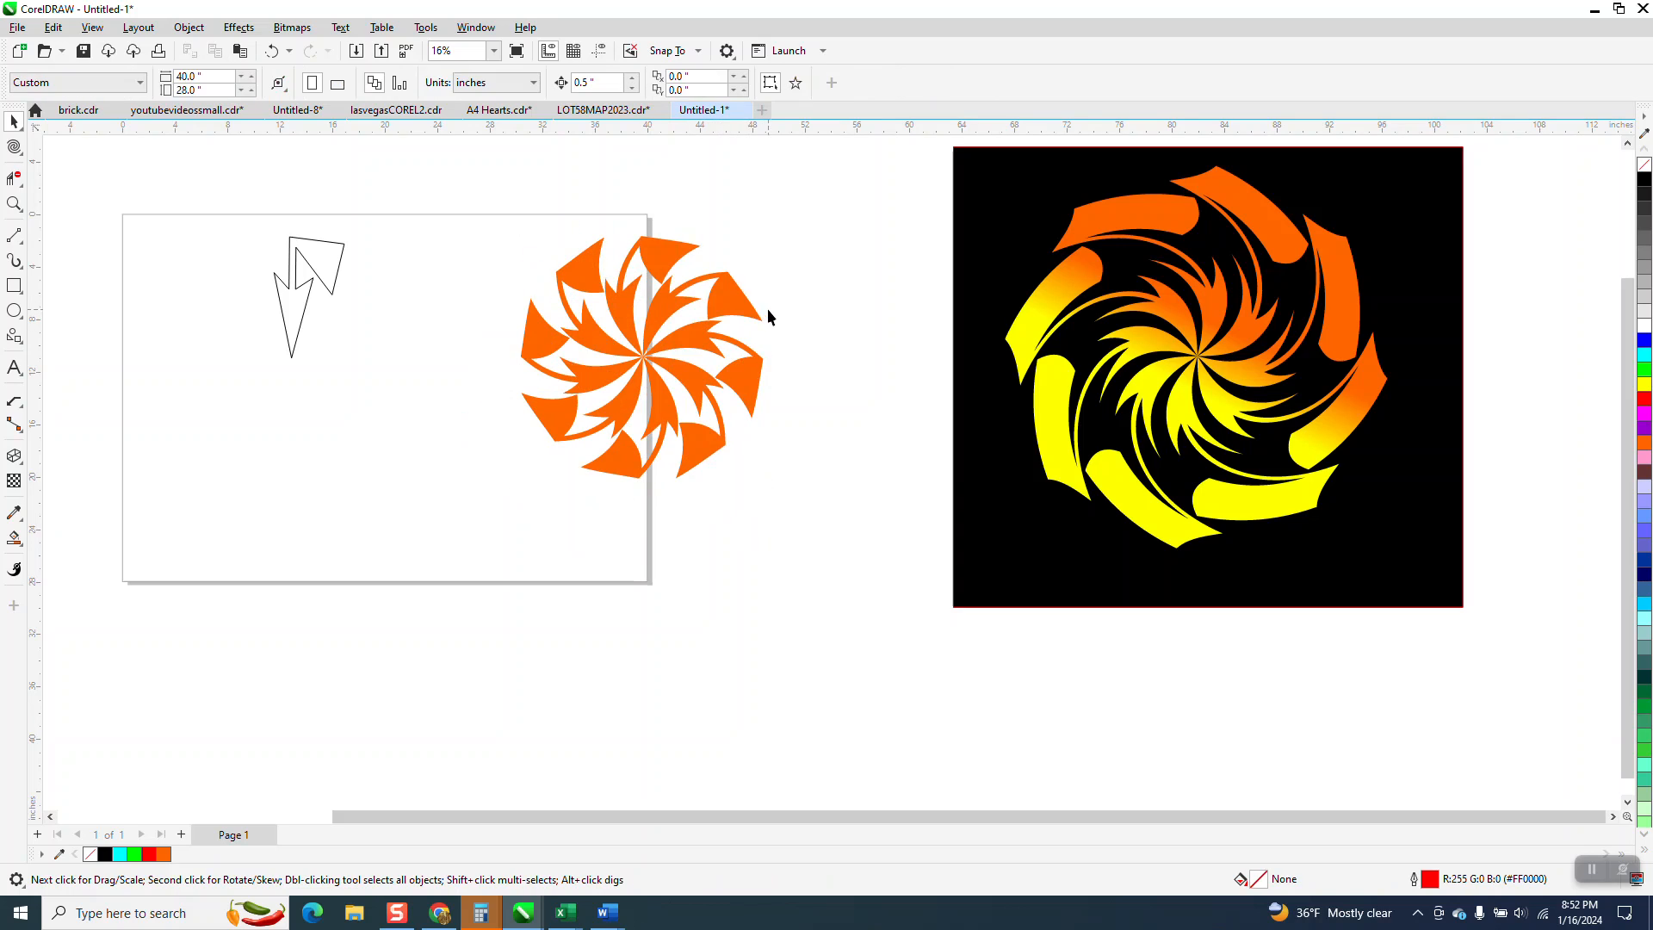
Step: Apply a linear fountain fill across the pinwheel, running from orange at its lower left to yellow at its upper right
left_click(13, 538)
left_click(24, 552)
left_click(68, 541)
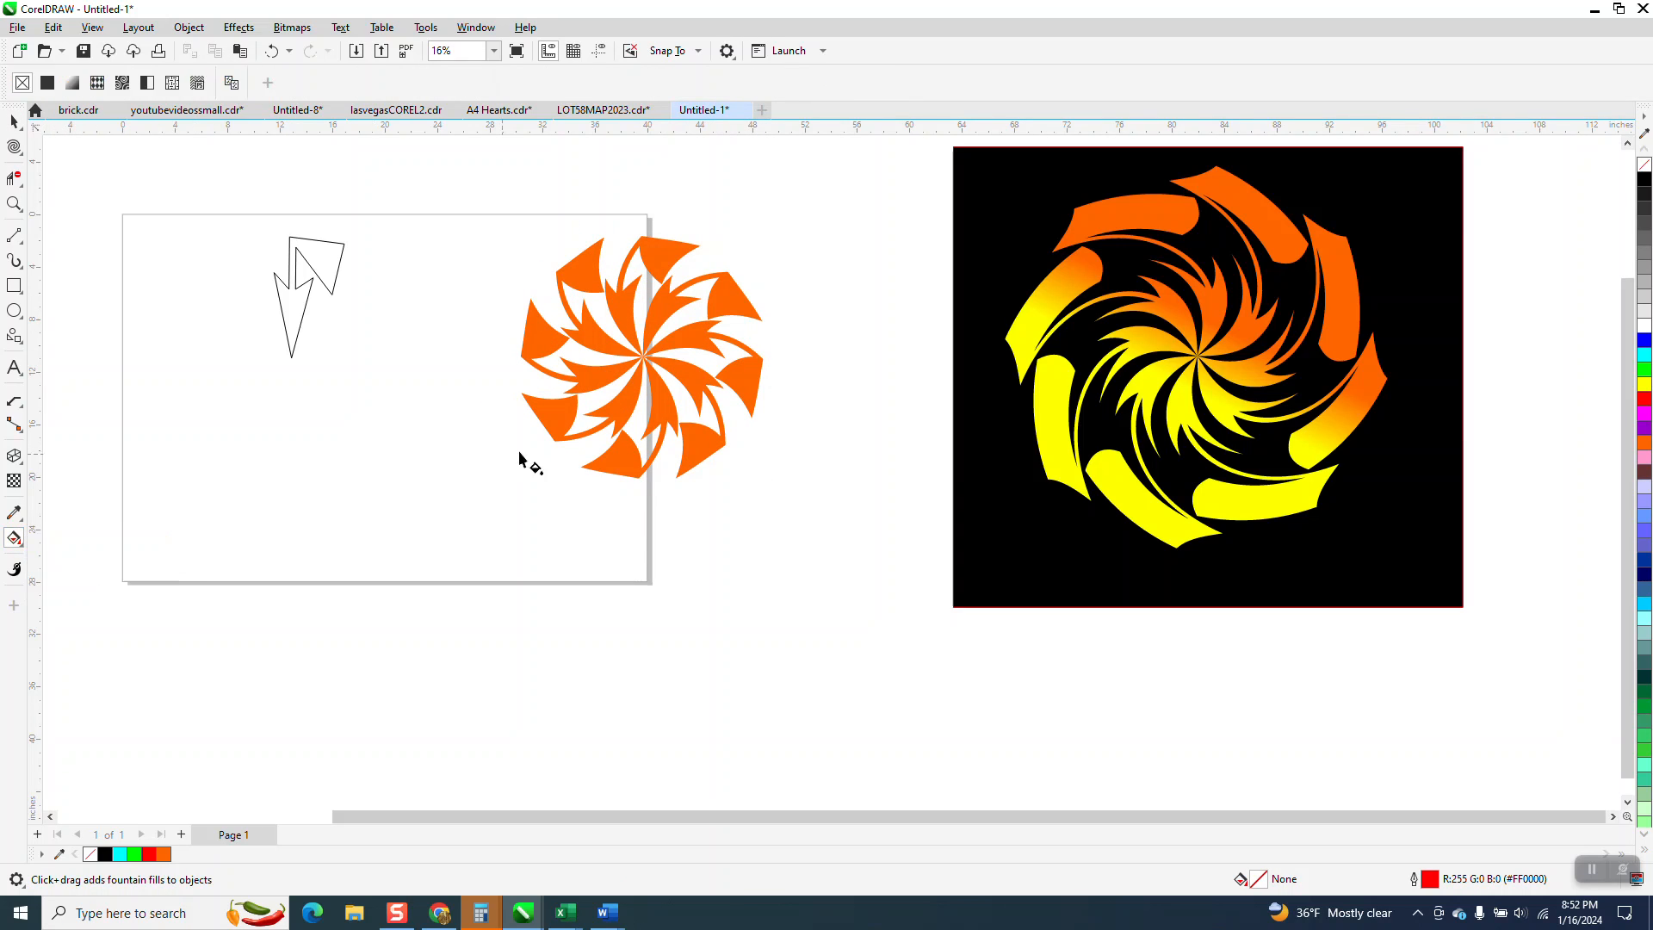
left_click(585, 415)
left_click_drag(564, 403, 752, 287)
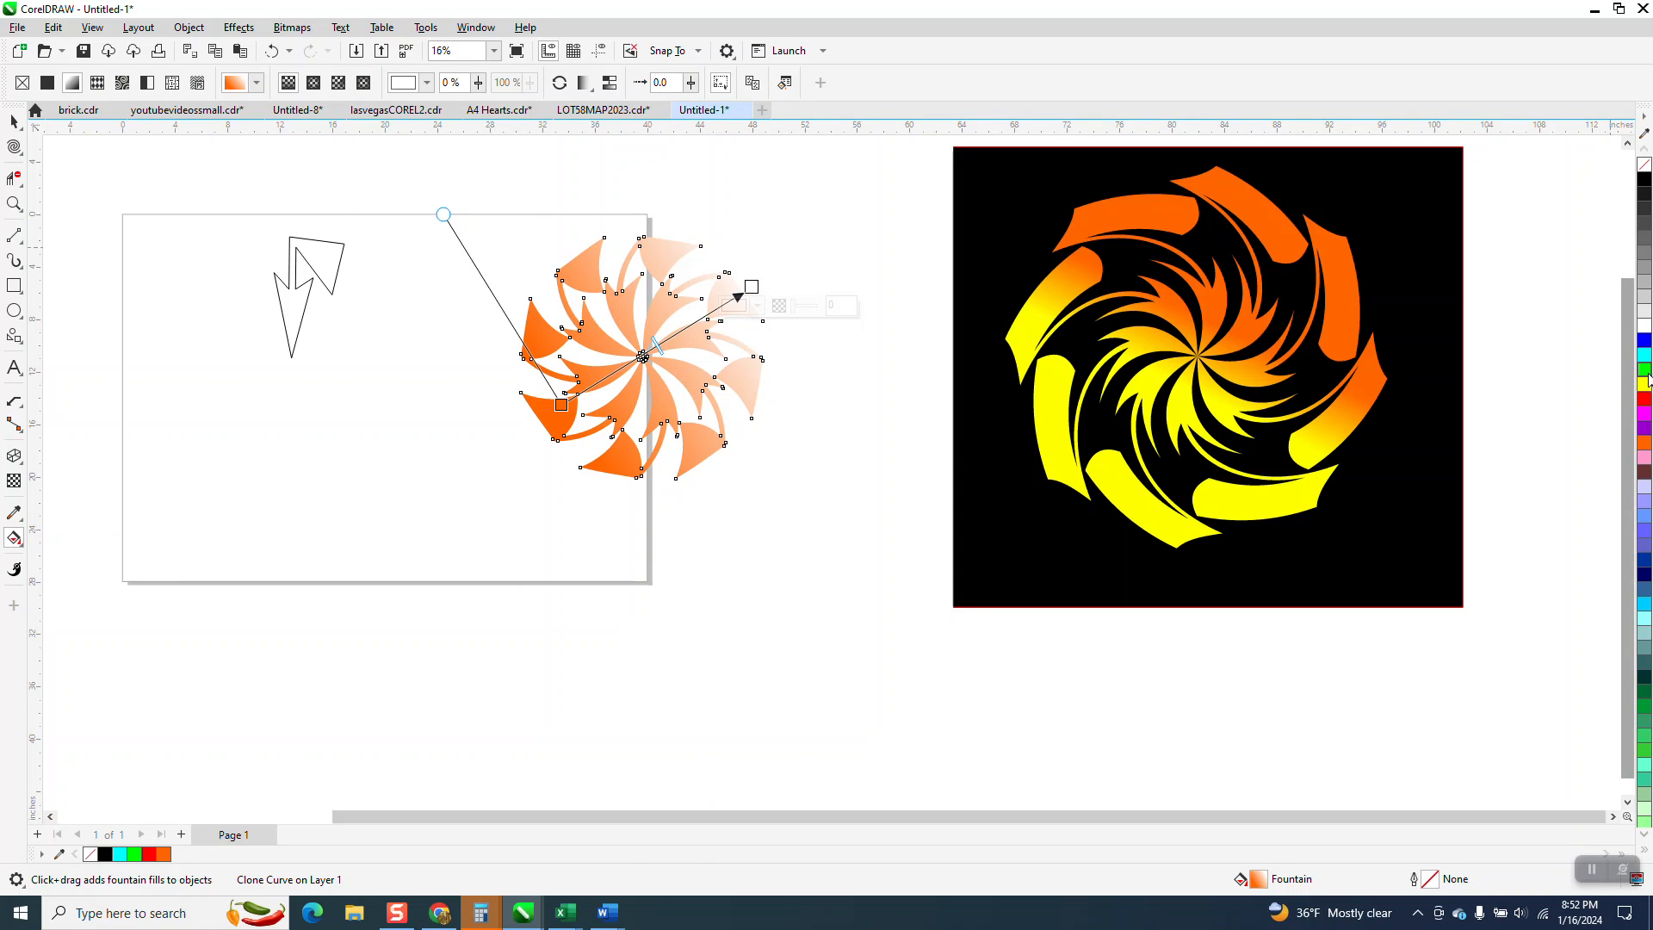
left_click_drag(1645, 385, 752, 287)
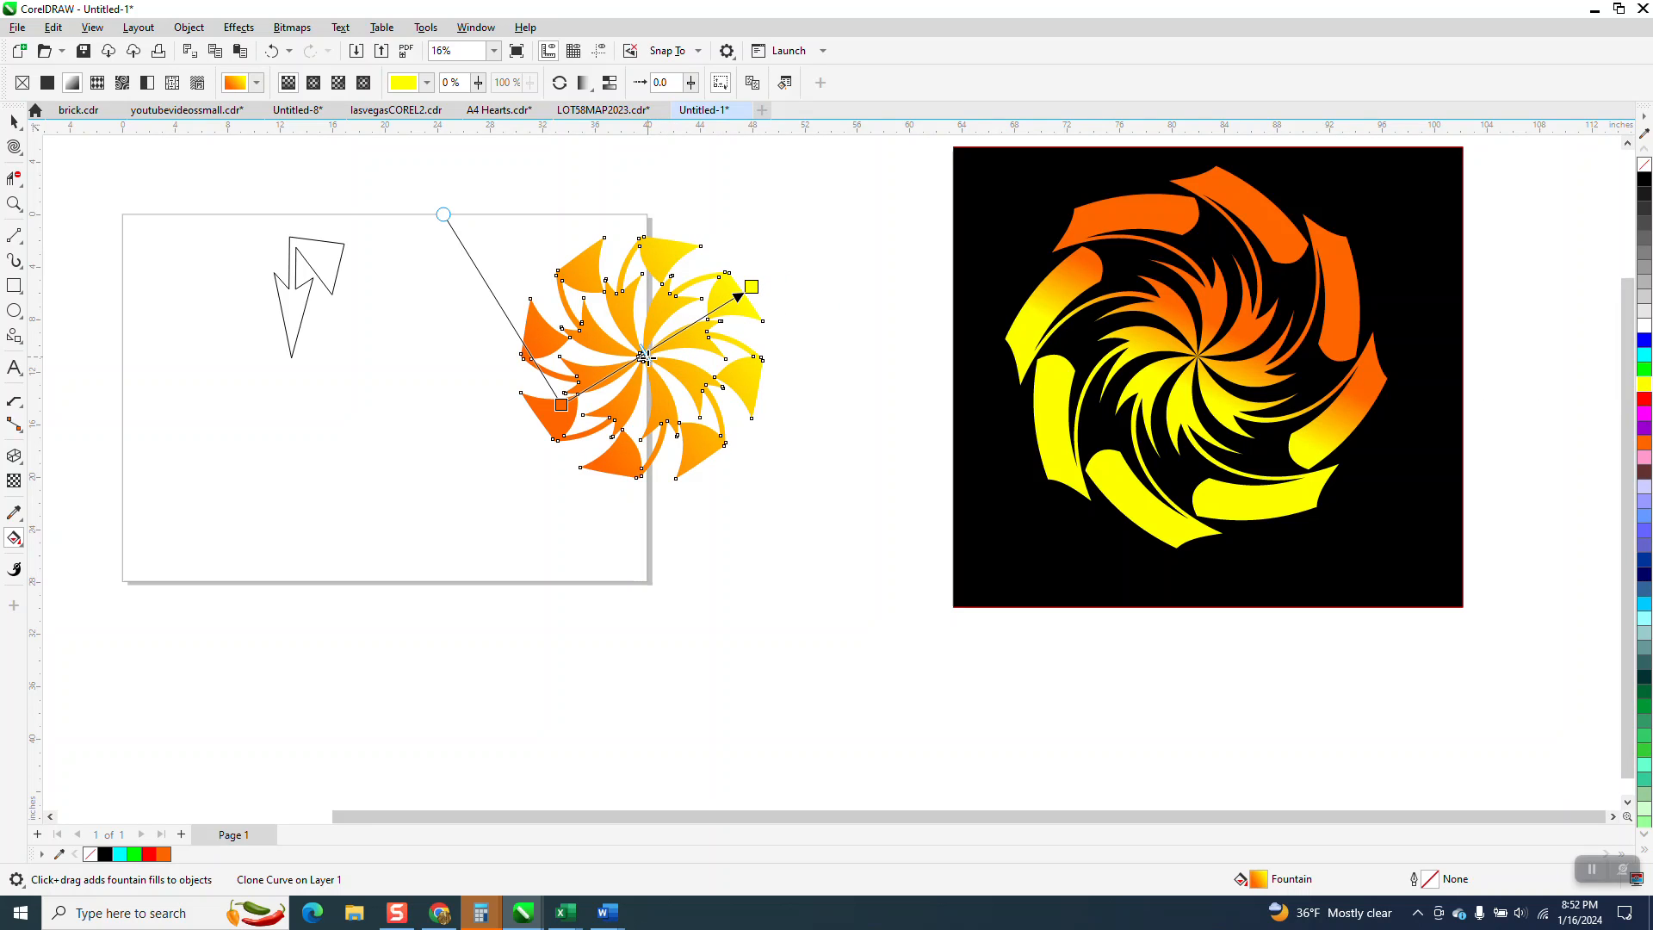
Step: Draw a black-filled rectangle about 25.2 by 22.4 in around the pinwheel and send it to the back
left_click(13, 284)
left_click_drag(470, 214, 802, 510)
left_click(1646, 181)
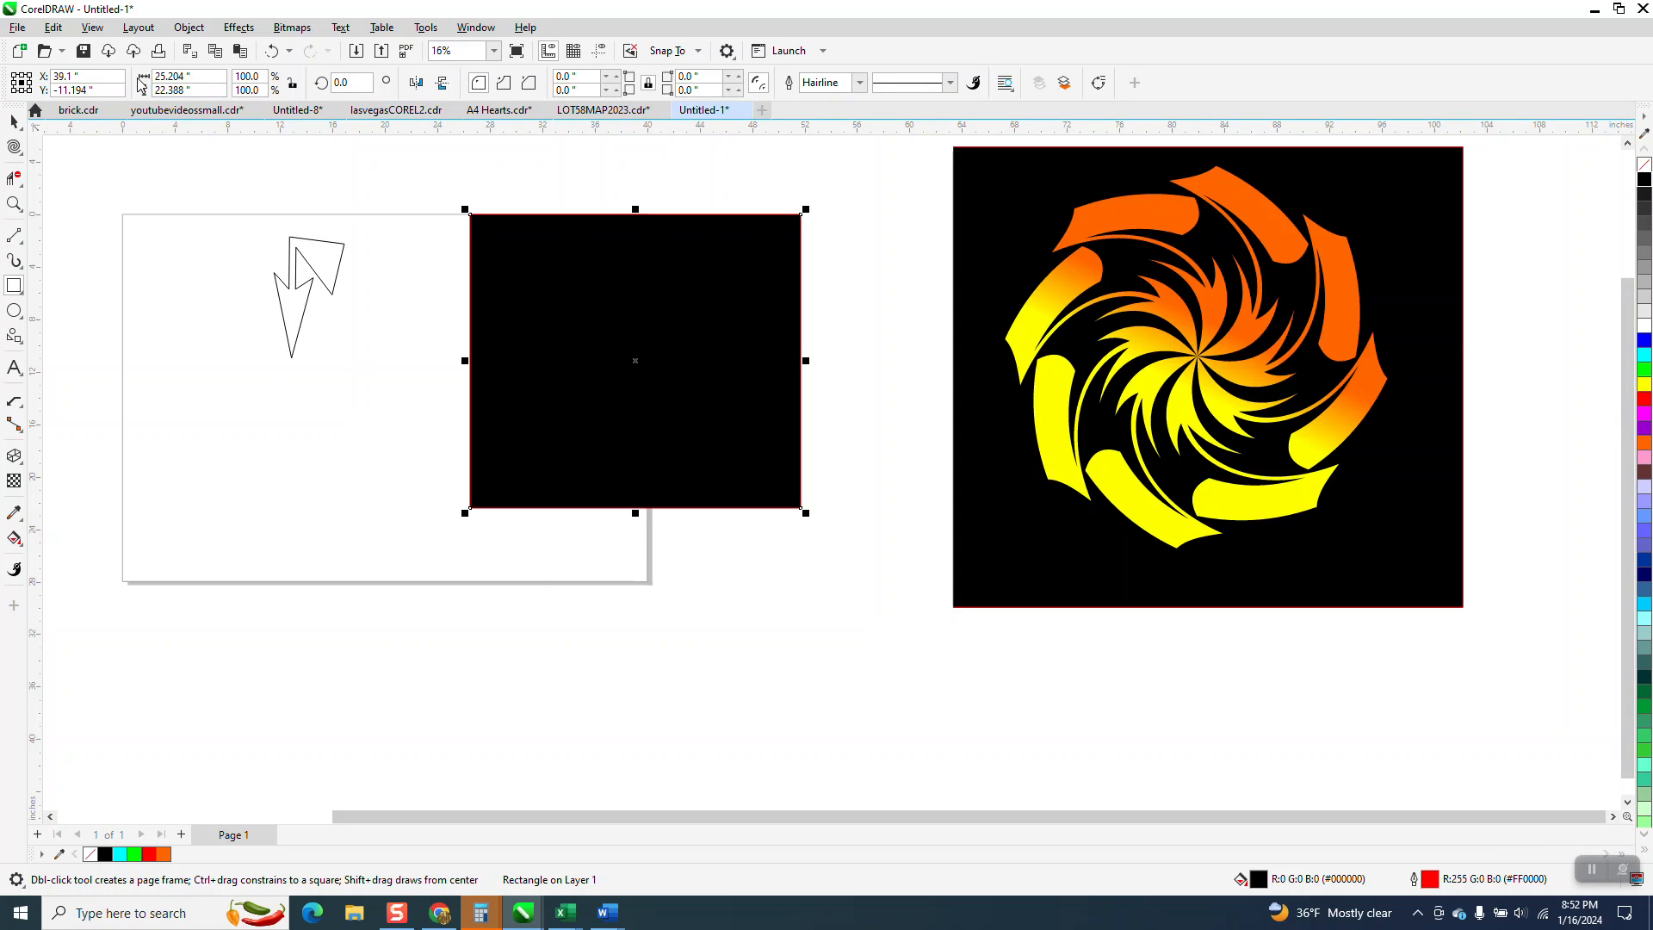
left_click(189, 28)
mouse_move(258, 300)
left_click(435, 322)
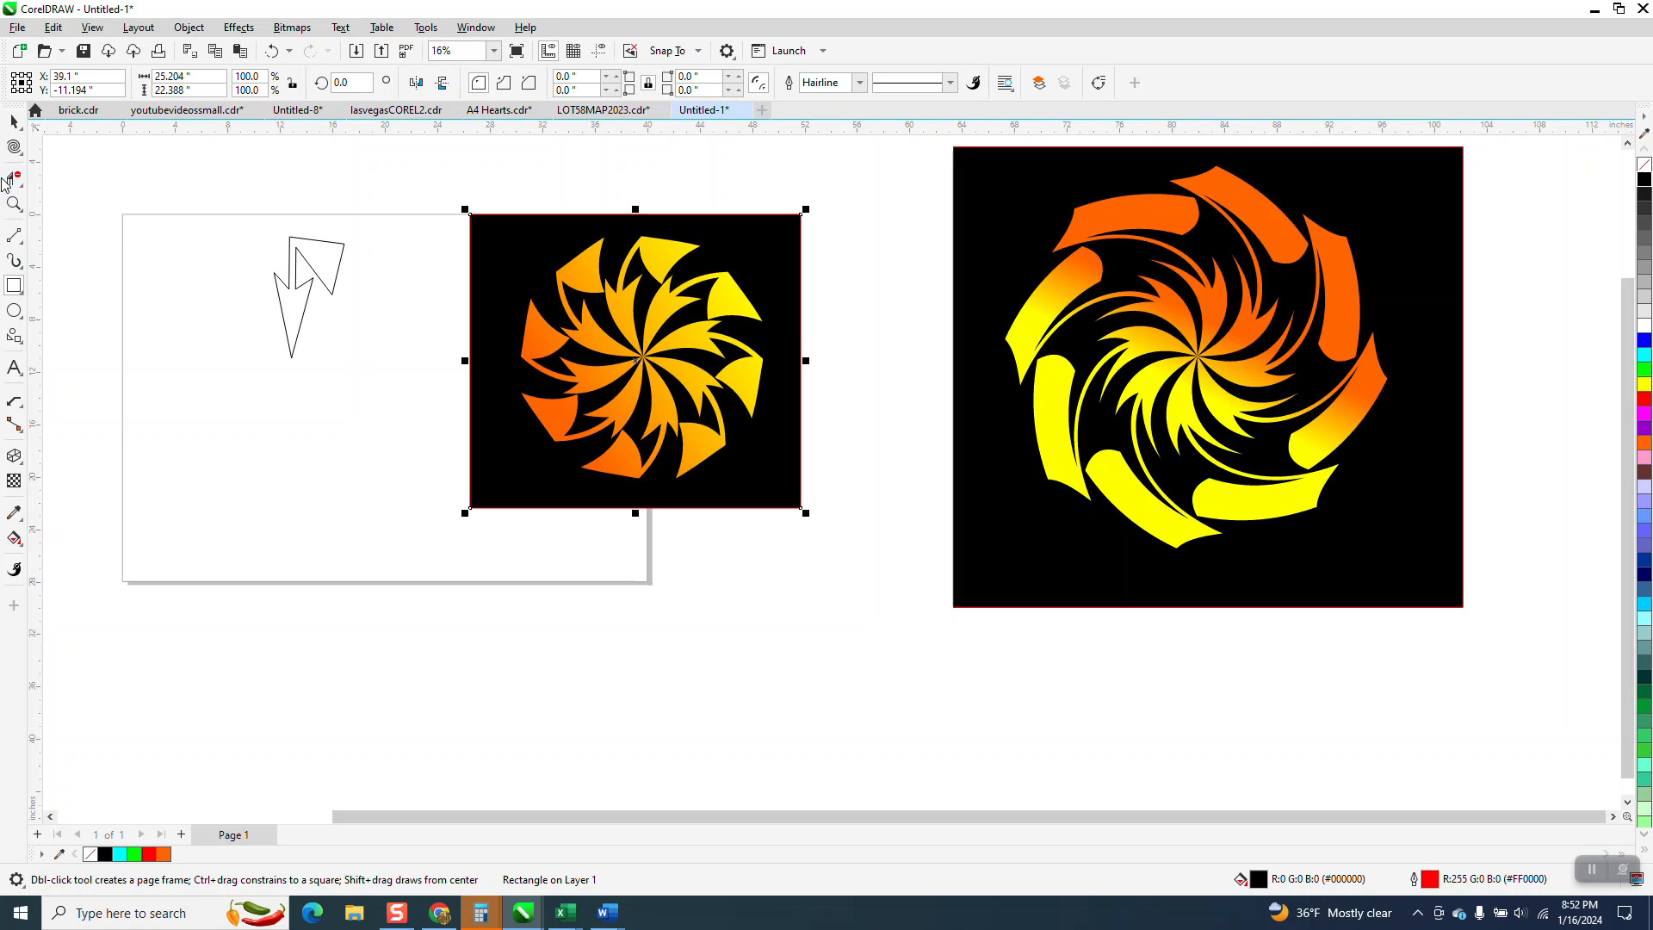
Step: Add two intermediate colours to the pinwheel's fountain fill: yellow just above right of the centre and orange just below left of it
left_click(14, 202)
left_click_drag(529, 227, 783, 480)
right_click(480, 369)
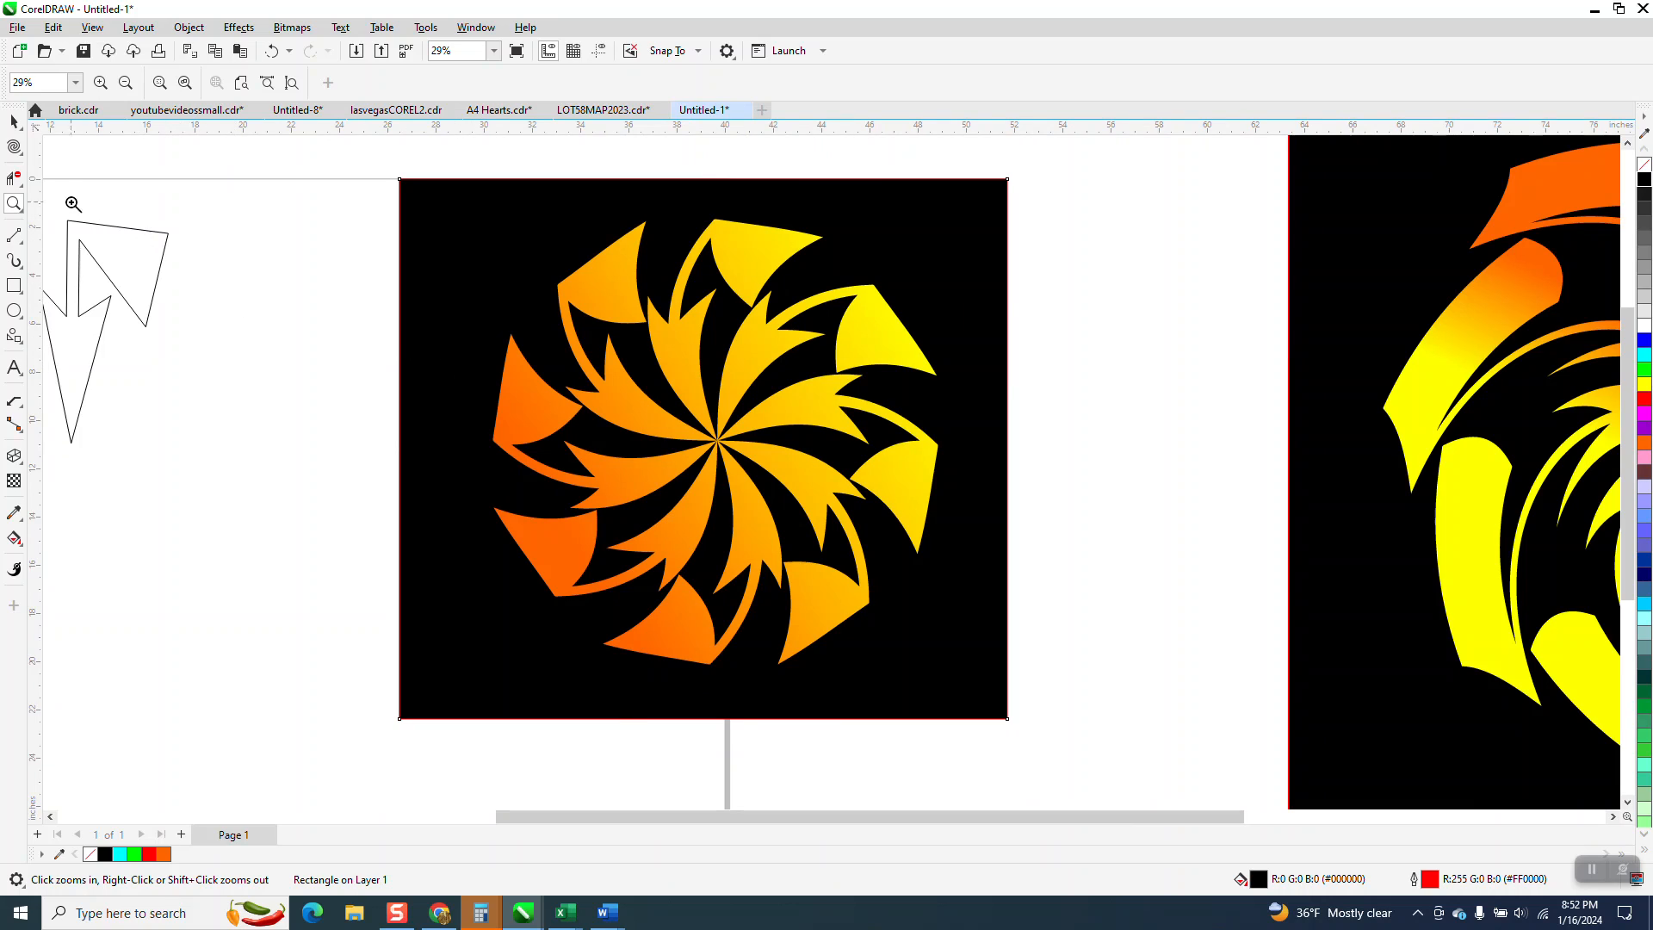
left_click(15, 541)
left_click(84, 544)
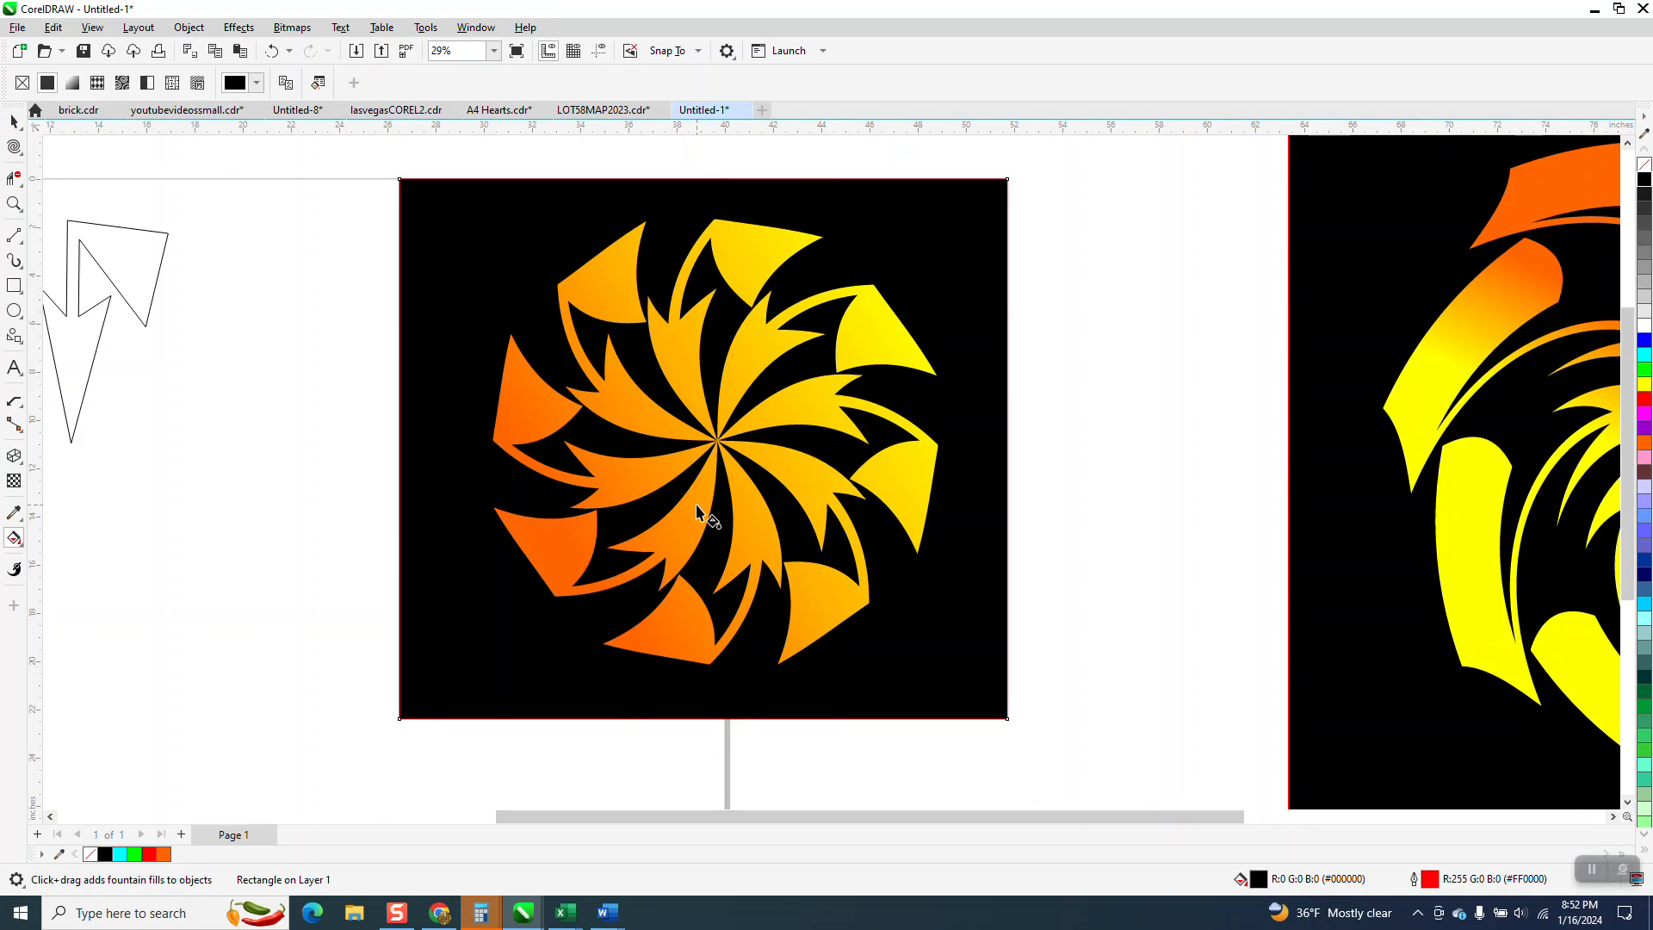
left_click(696, 508)
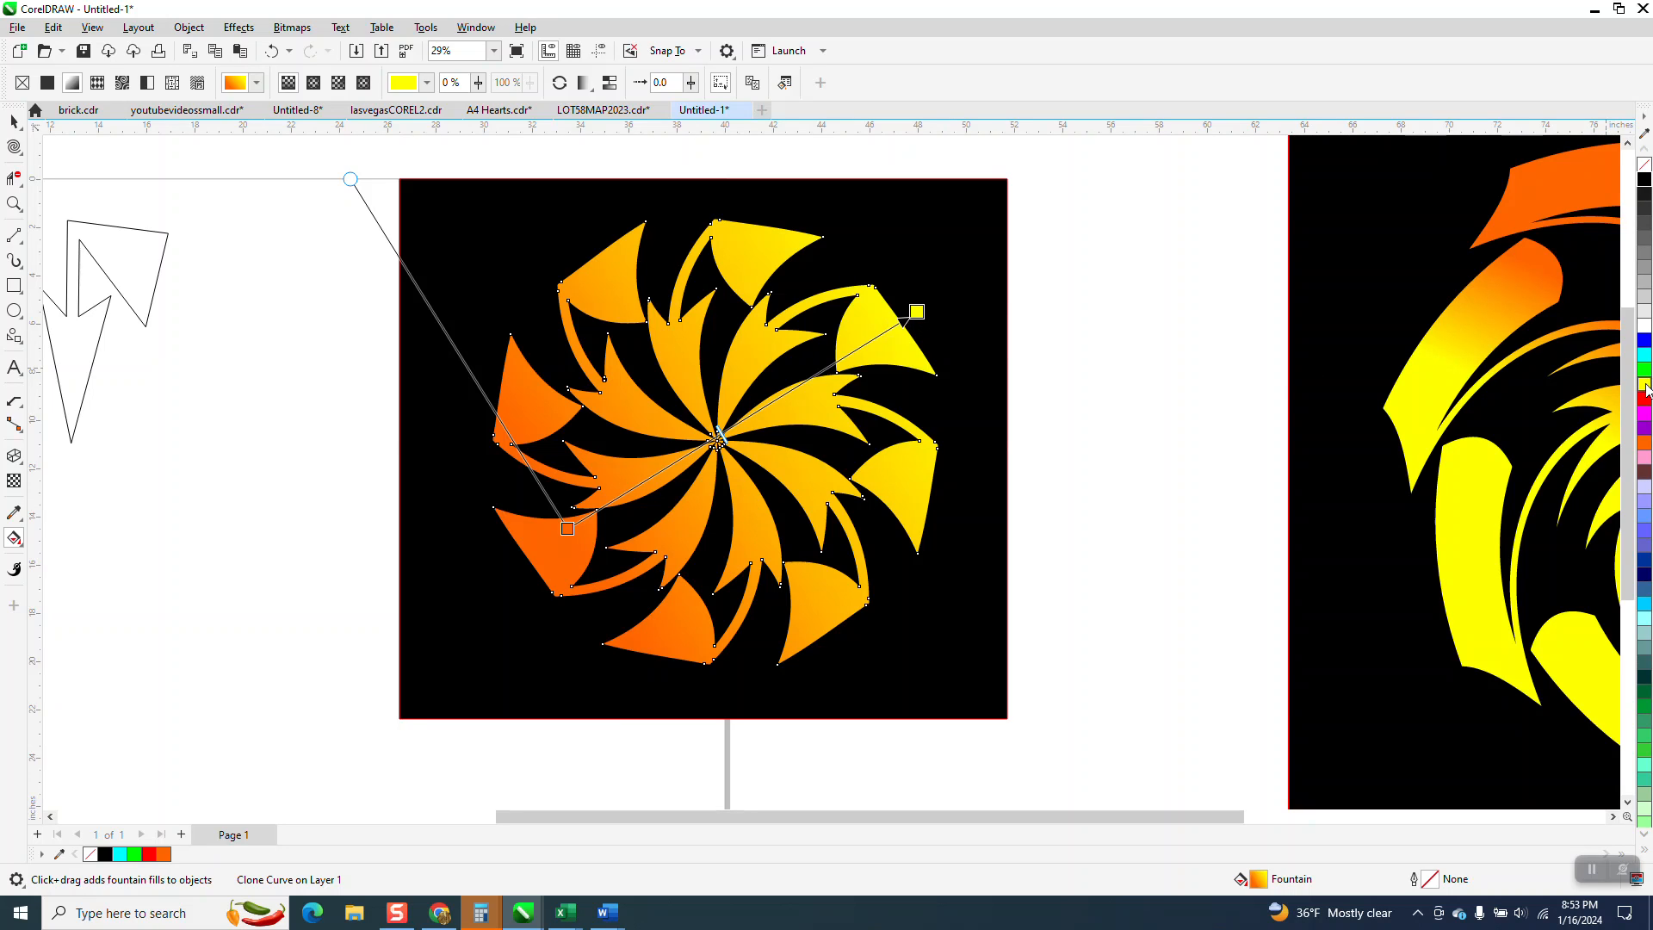
left_click_drag(826, 368, 791, 390)
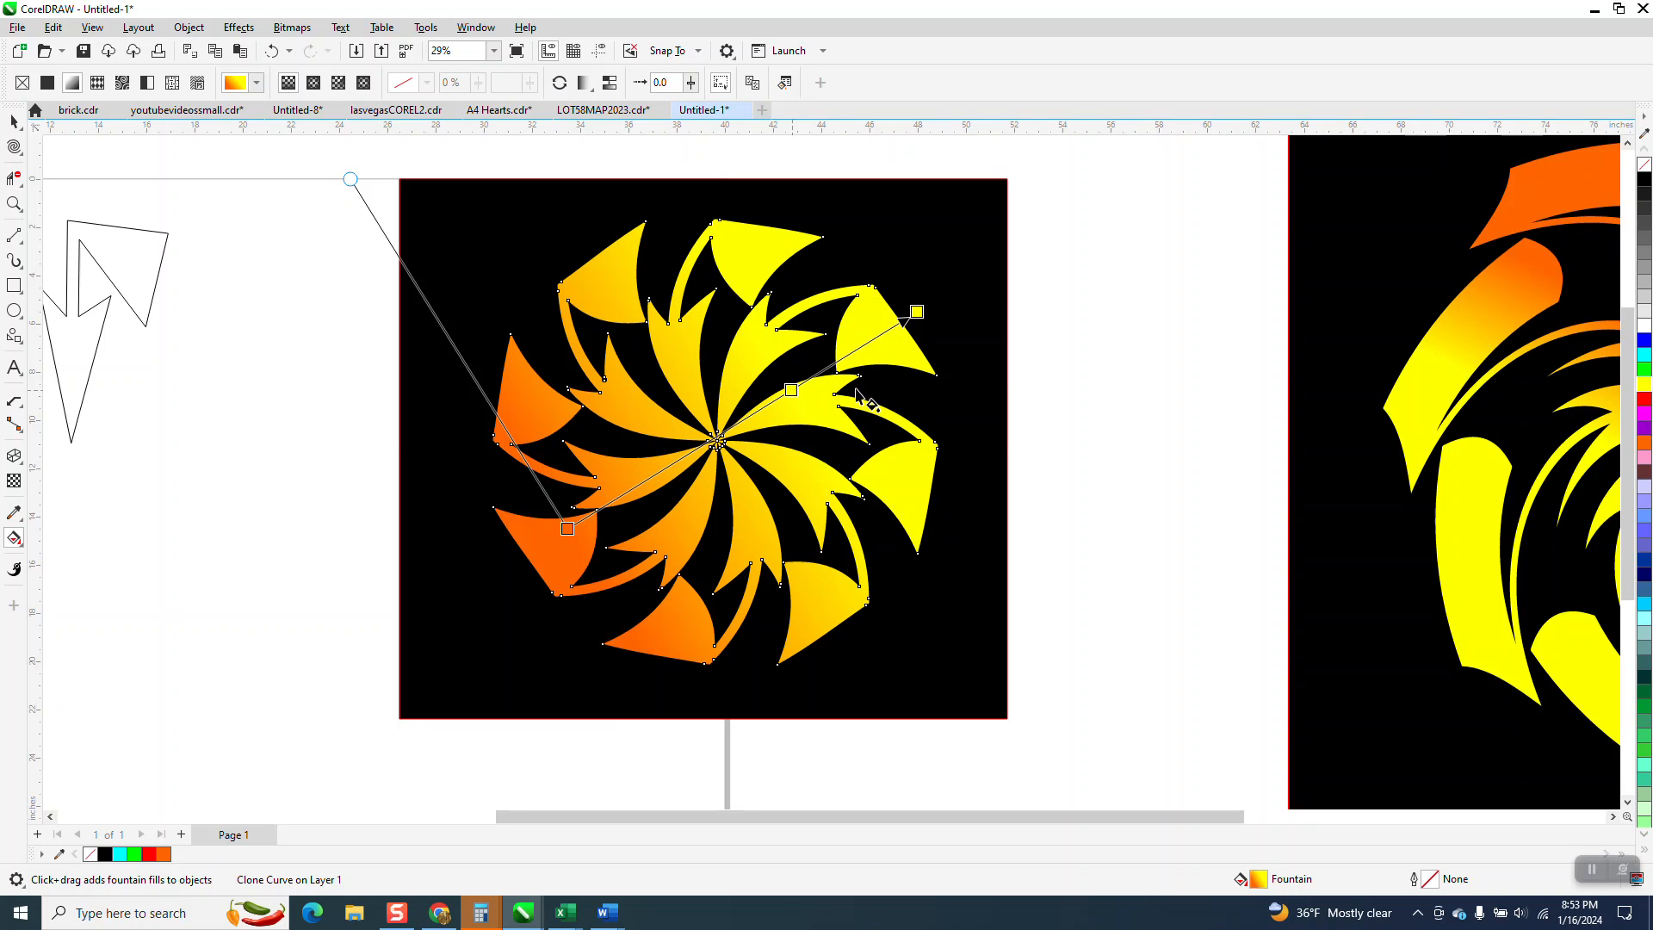
left_click_drag(1644, 443, 685, 472)
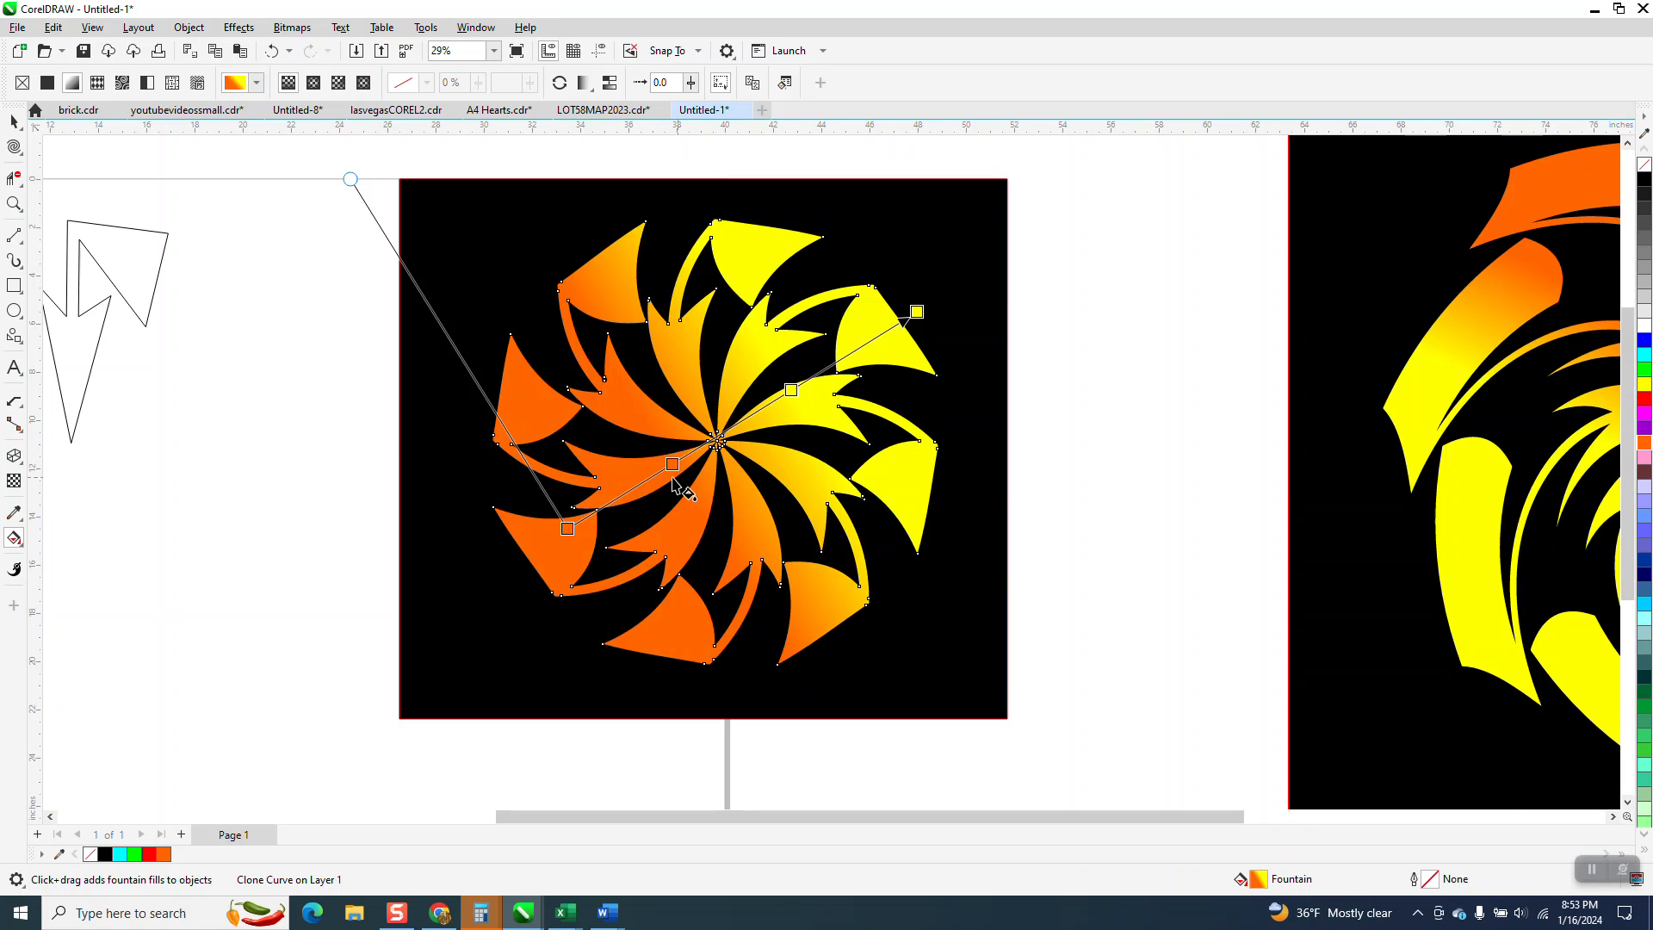
scroll(686, 474, "down", 1)
left_click(111, 177)
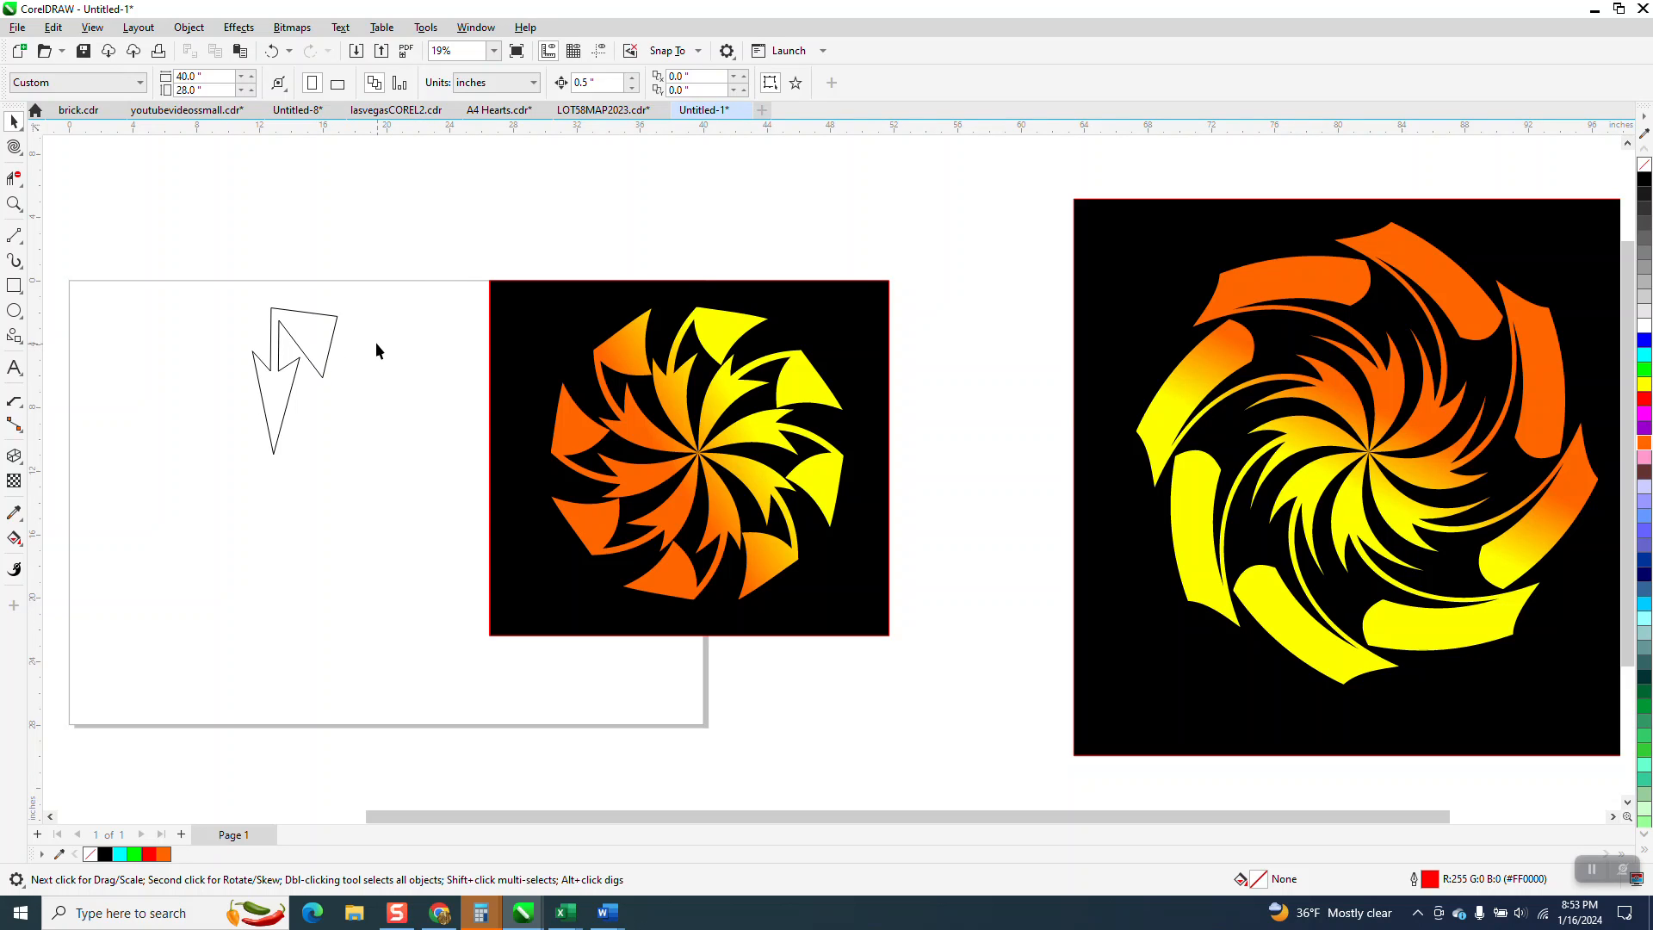
scroll(375, 343, "down", 1)
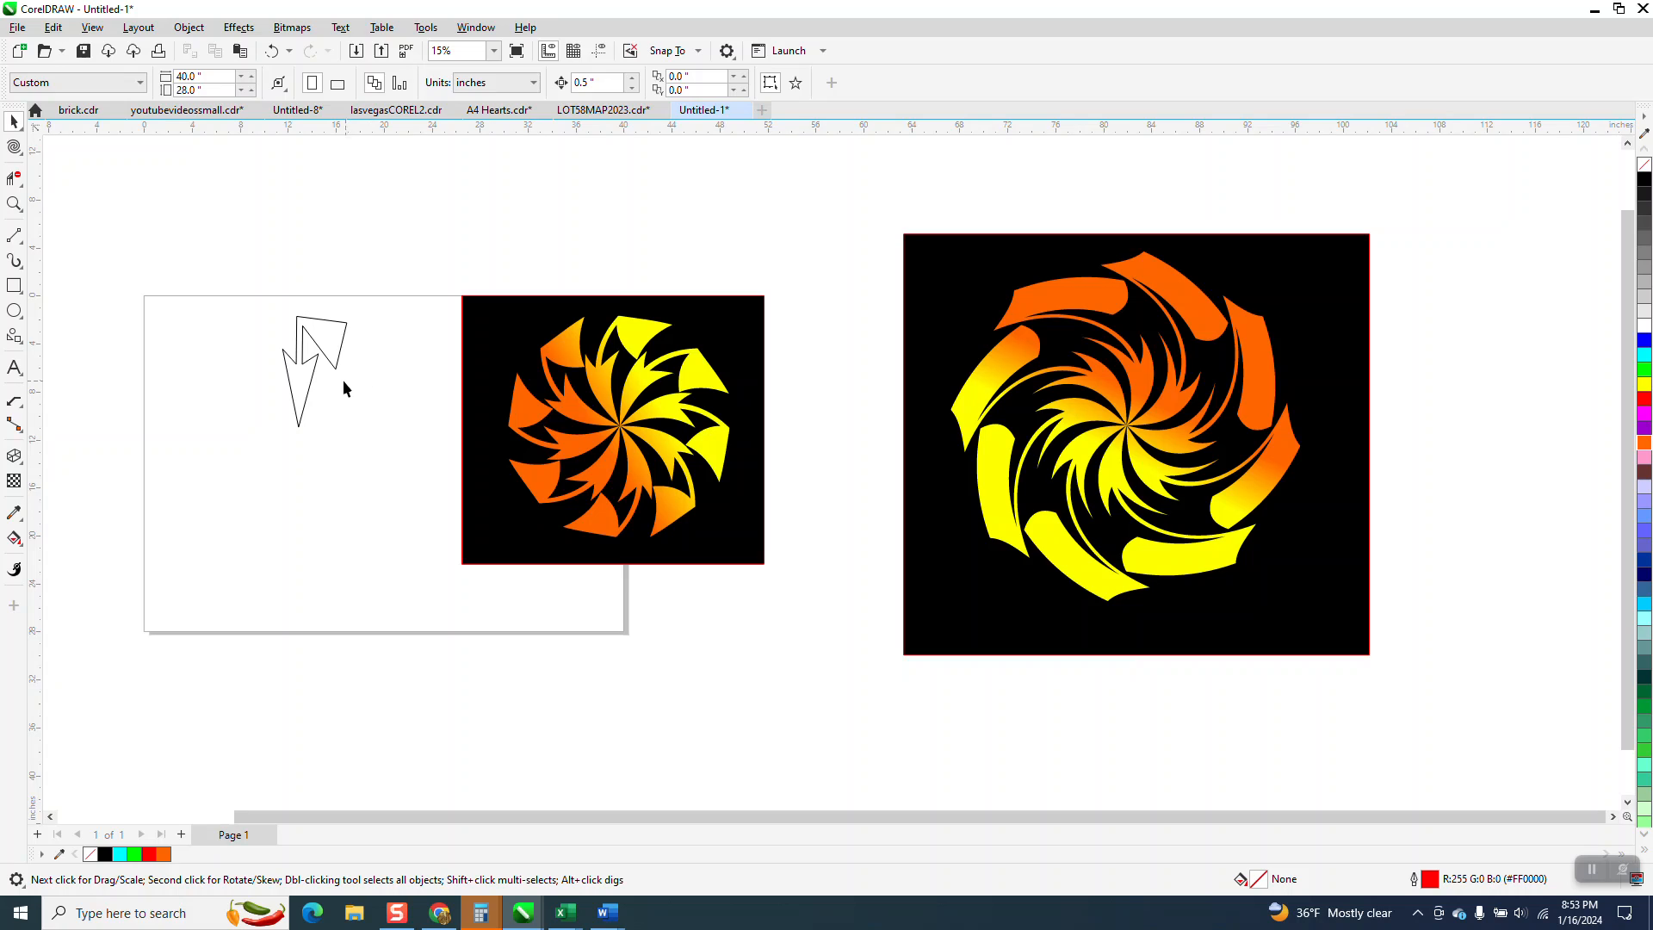